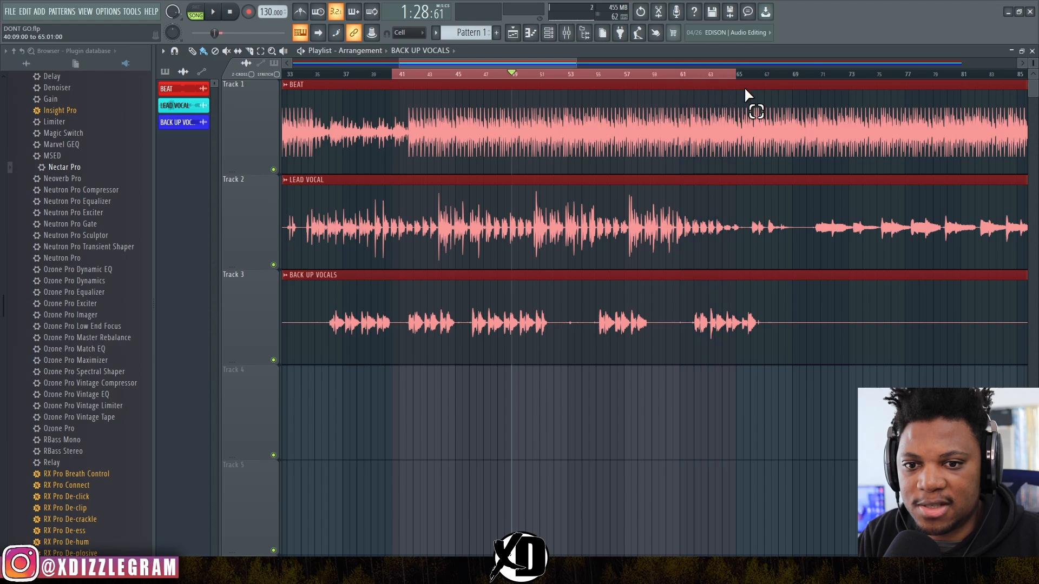
Play the arrangement from around bar 41 to listen to the beat, lead vocal and back-up vocals together
{"action": "key", "text": "space"}
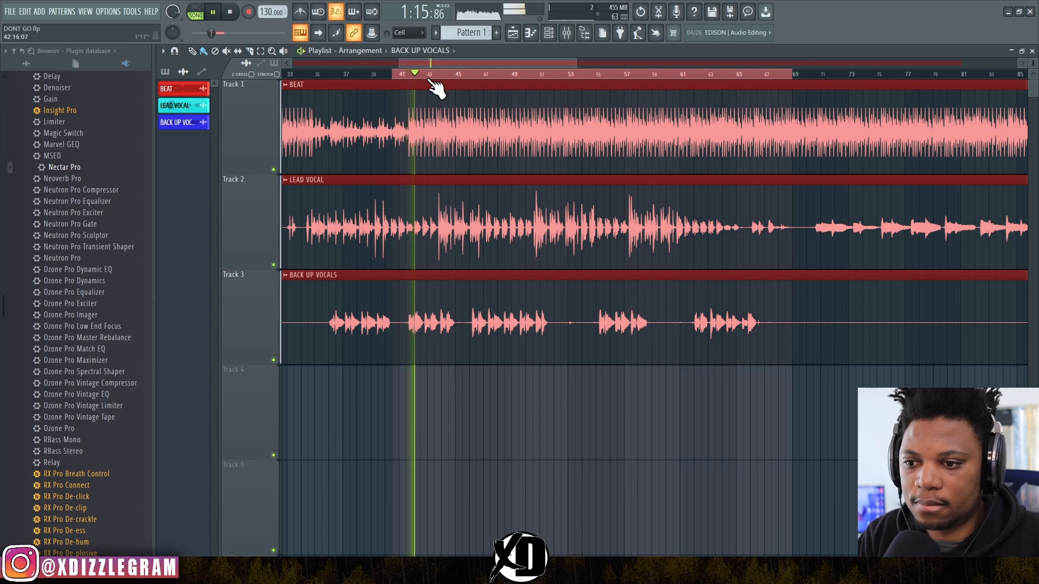
{"action": "scroll", "coordinate": [434, 88], "scroll_direction": "up", "scroll_amount": 1}
{"action": "scroll", "coordinate": [434, 87], "scroll_direction": "up", "scroll_amount": 1}
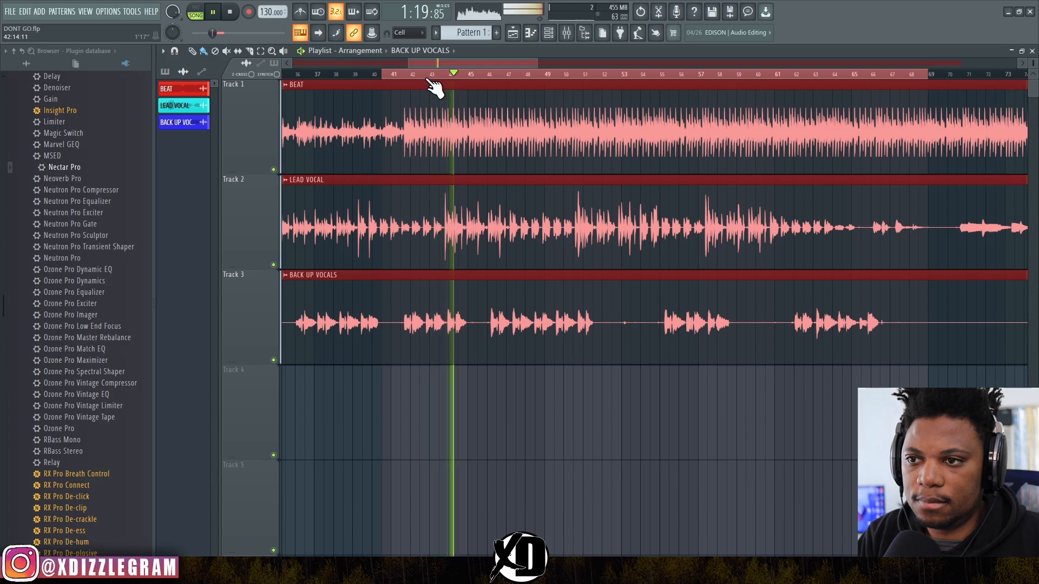
{"action": "scroll", "coordinate": [434, 87], "scroll_direction": "up", "scroll_amount": 1}
{"action": "scroll", "coordinate": [434, 88], "scroll_direction": "up", "scroll_amount": 1}
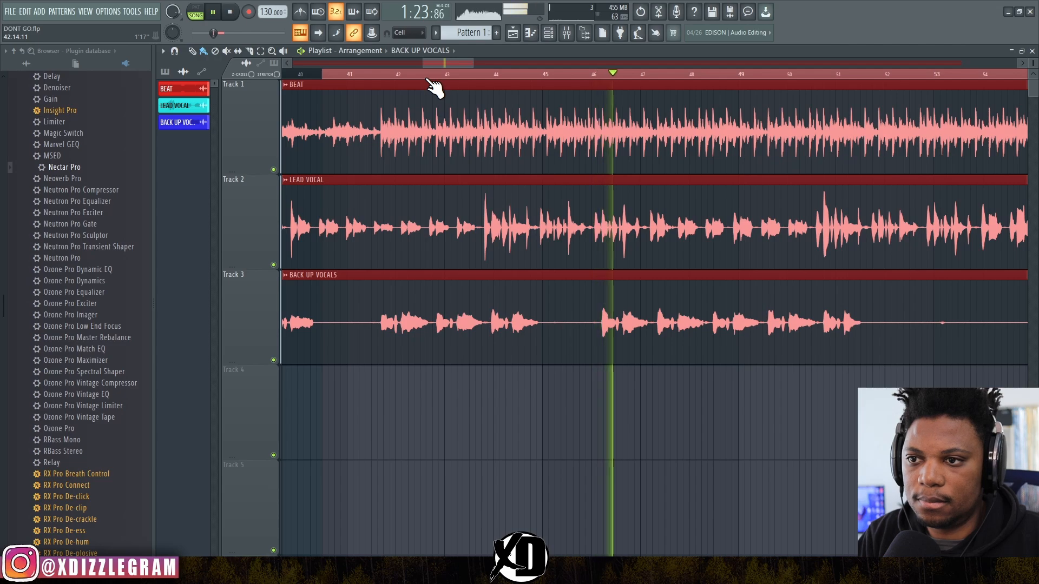
{"action": "key", "text": "space"}
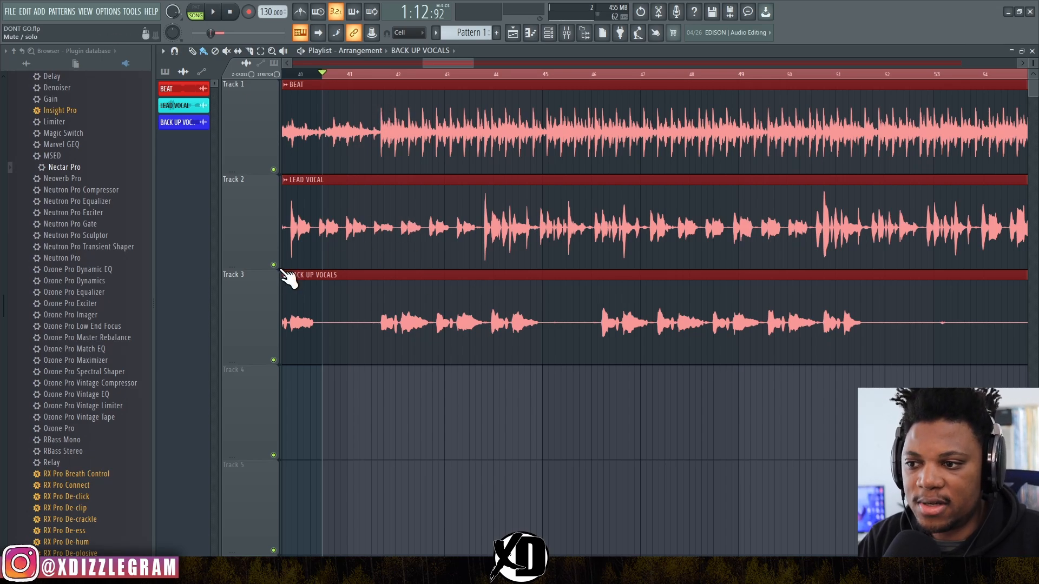
Solo the Lead Vocal track and audition it from around bar 18
{"action": "right_click", "coordinate": [274, 266]}
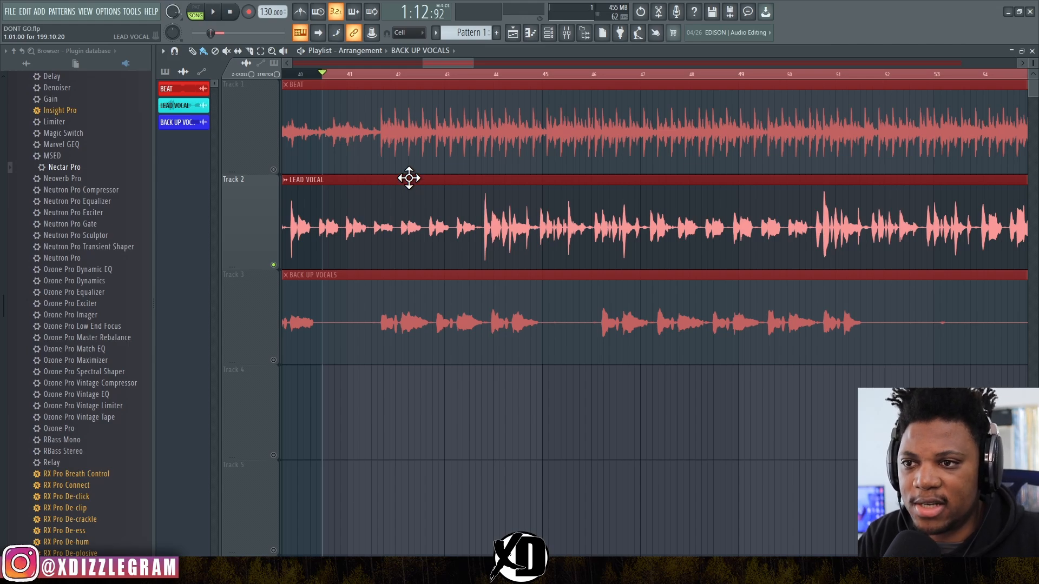
{"action": "scroll", "coordinate": [482, 79], "scroll_direction": "down", "scroll_amount": 4}
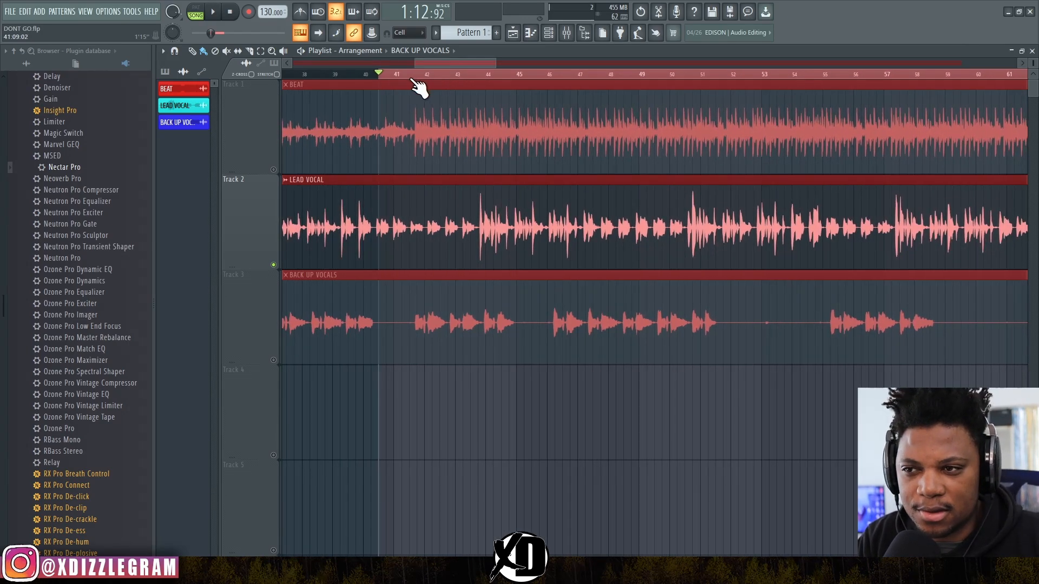
{"action": "left_click_drag", "start_coordinate": [434, 63], "coordinate": [353, 66]}
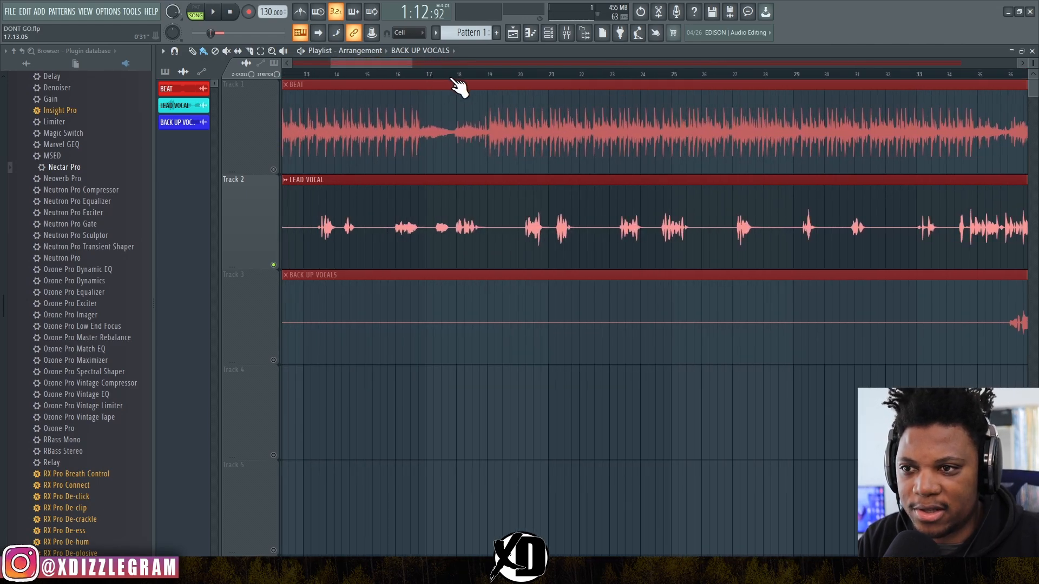
{"action": "left_click", "coordinate": [459, 73]}
{"action": "key", "text": "space"}
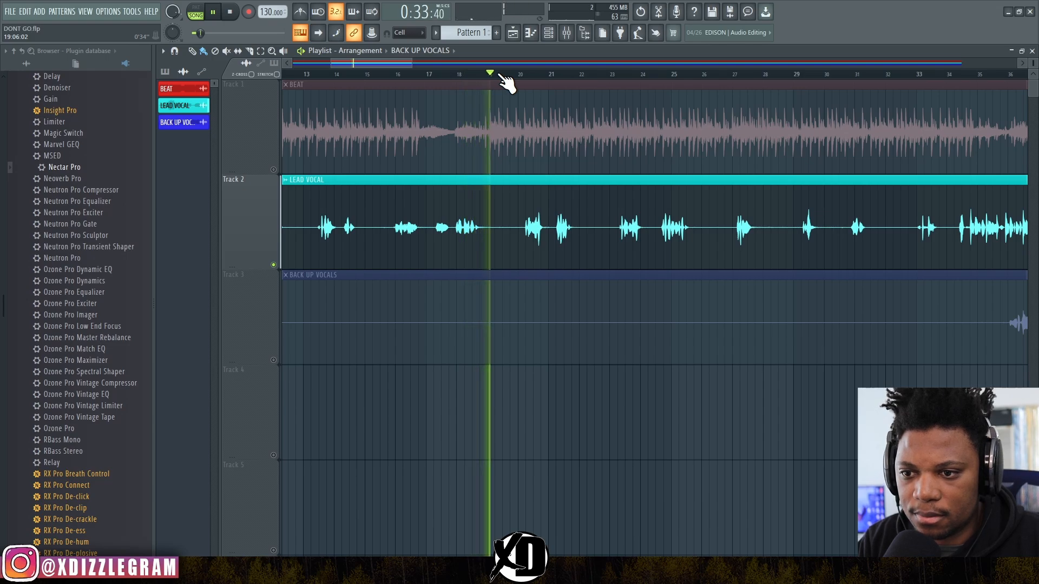
{"action": "key", "text": "space"}
Select a playback loop range in the playlist from about bar 17 to bar 20
{"action": "scroll", "coordinate": [506, 81], "scroll_direction": "up", "scroll_amount": 2, "text": "ctrl"}
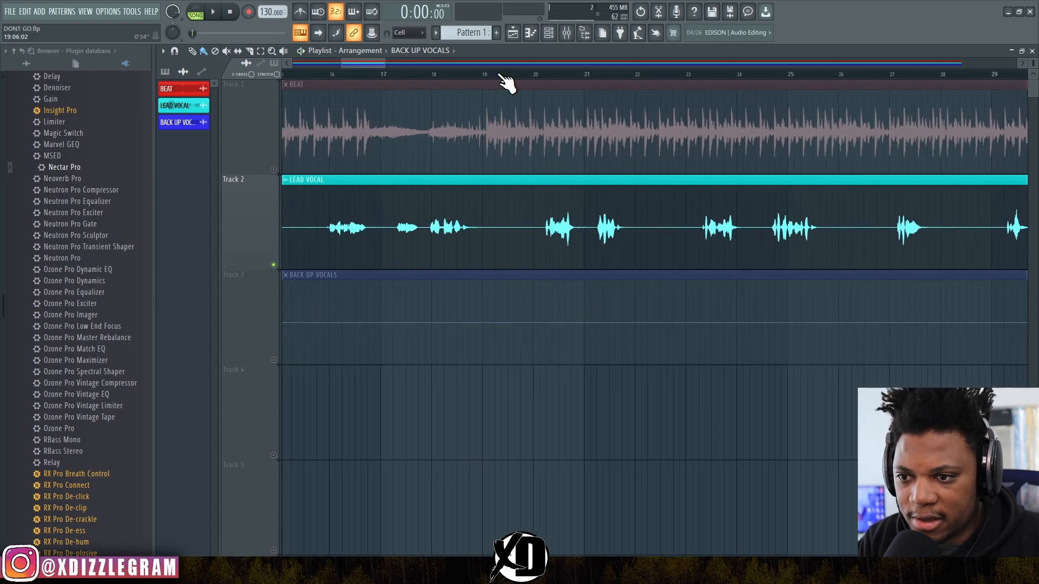
{"action": "scroll", "coordinate": [506, 81], "scroll_direction": "up", "scroll_amount": 2, "text": "ctrl"}
{"action": "left_click_drag", "start_coordinate": [370, 75], "coordinate": [556, 79]}
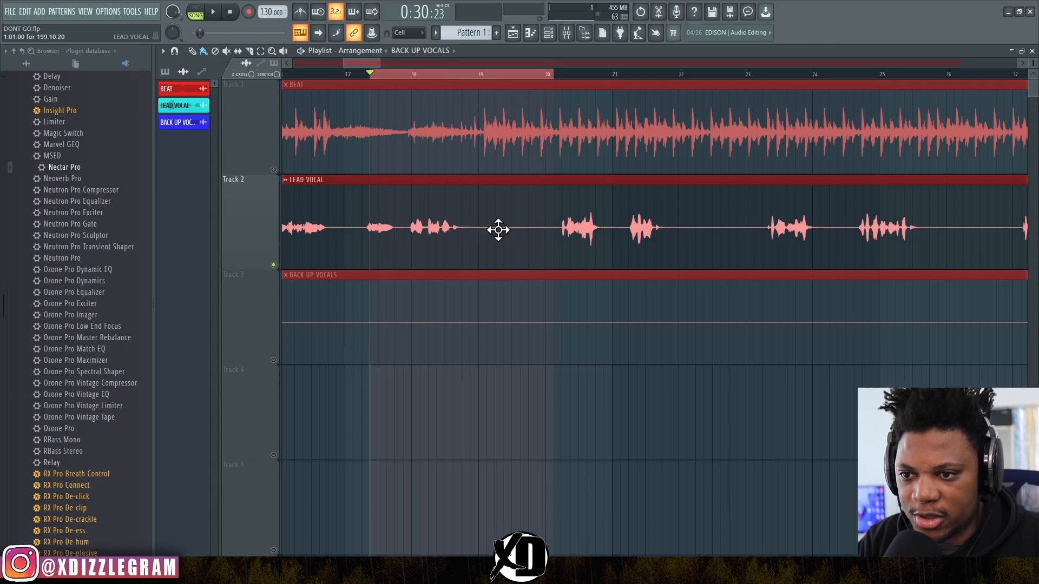
{"action": "left_click", "coordinate": [463, 74]}
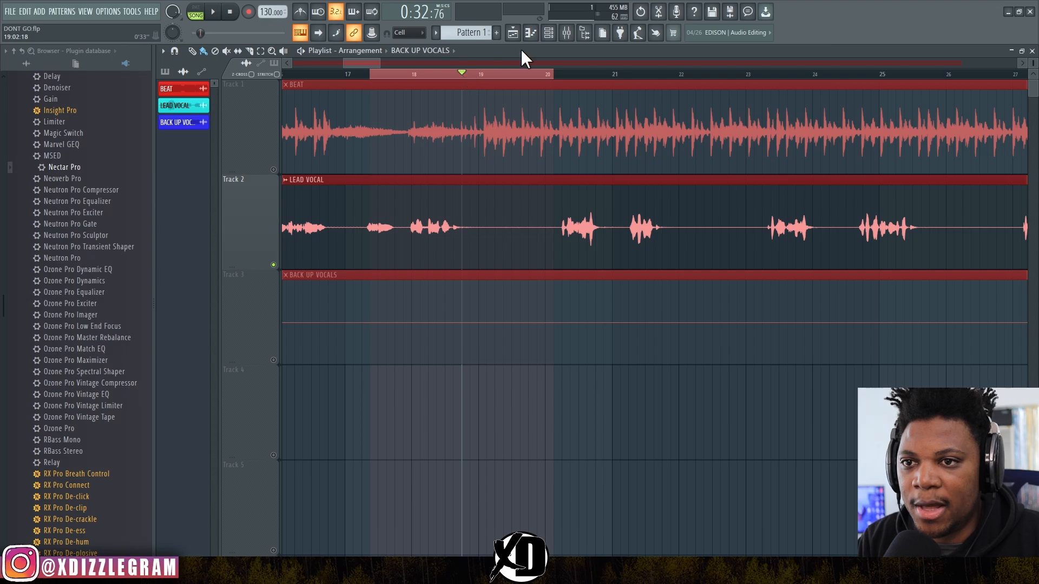
Open the Lead Vocal clip's channel settings and route the channel to mixer insert 5
{"action": "left_click", "coordinate": [566, 32]}
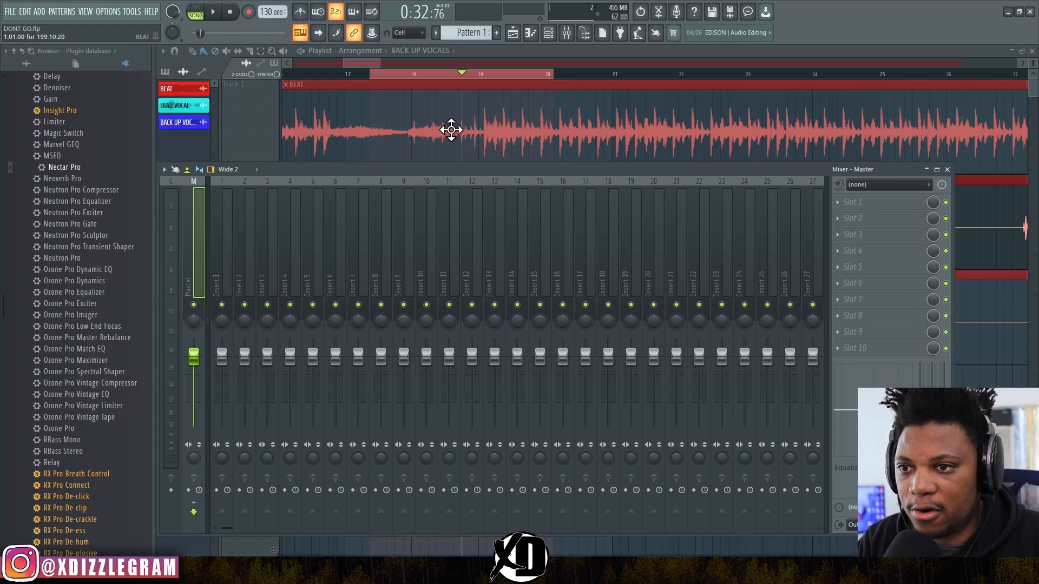
{"action": "key", "text": "F9"}
{"action": "double_click", "coordinate": [408, 213]}
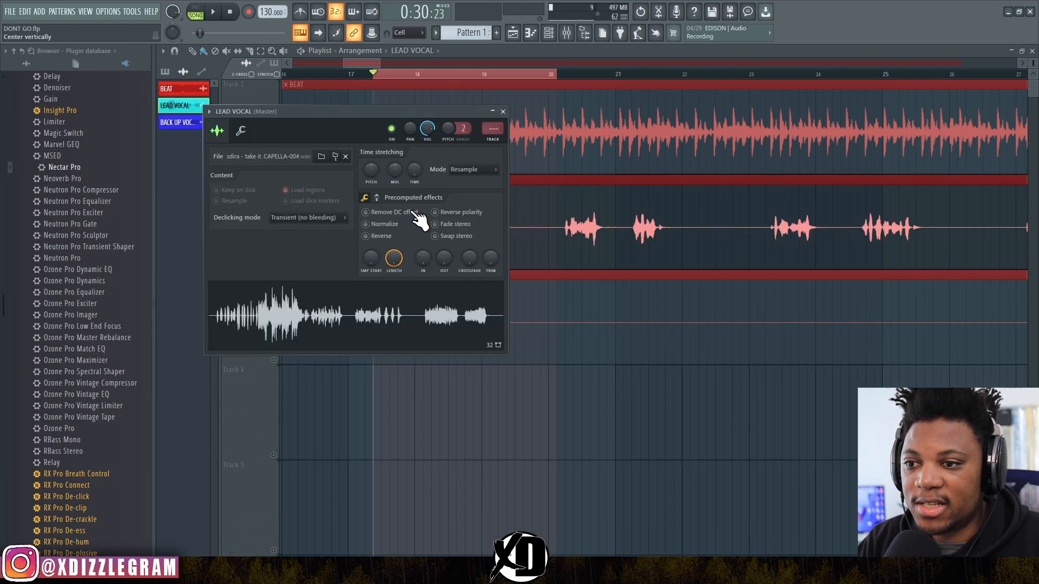
{"action": "double_click", "coordinate": [493, 140]}
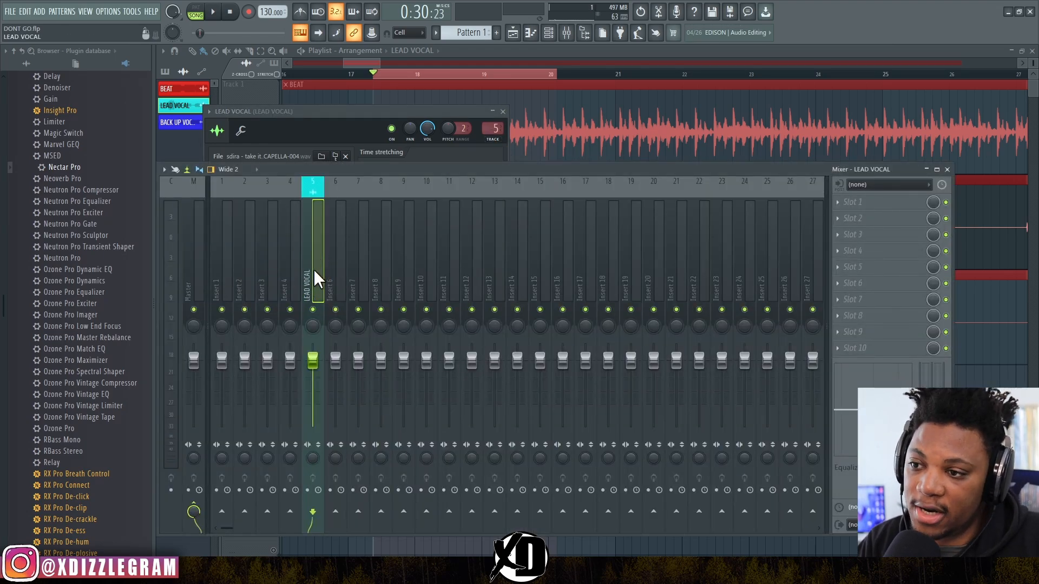
Load RX Pro Voice De-noise into effect slot 1 of the Lead Vocal mixer insert
{"action": "left_click", "coordinate": [881, 207]}
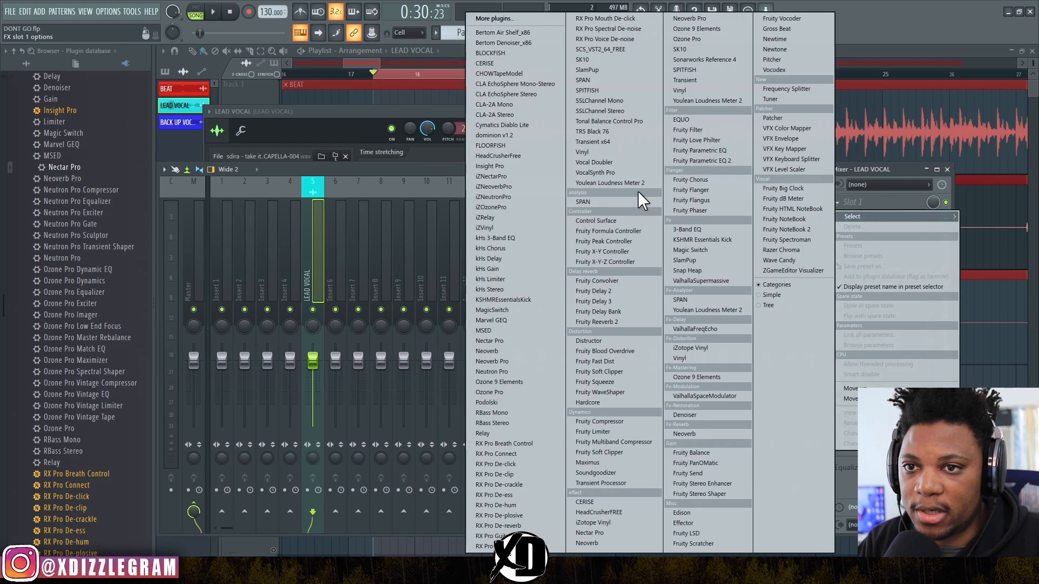
{"action": "left_click", "coordinate": [629, 42]}
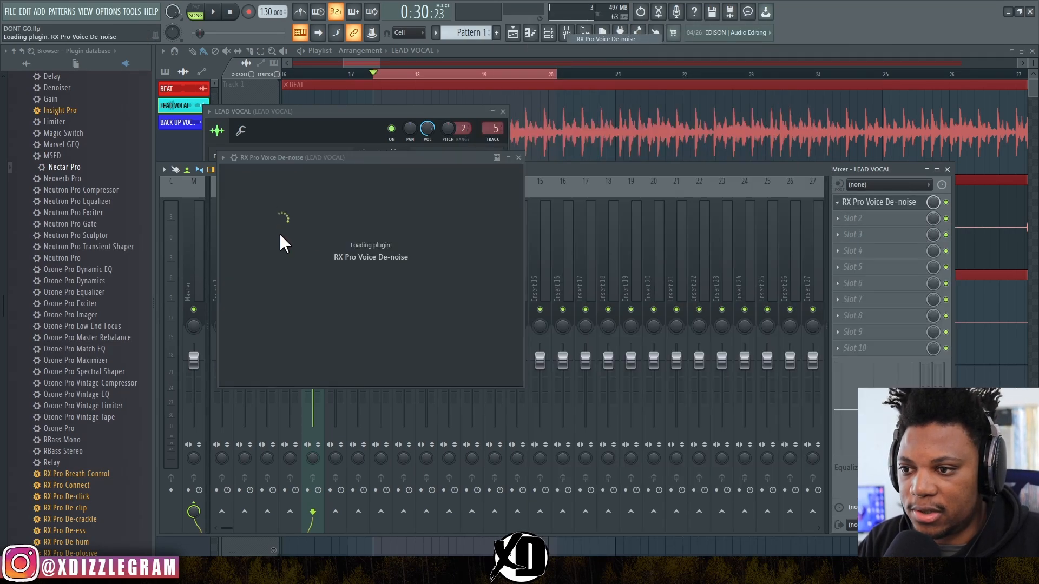
{"action": "left_click_drag", "start_coordinate": [441, 157], "coordinate": [428, 121]}
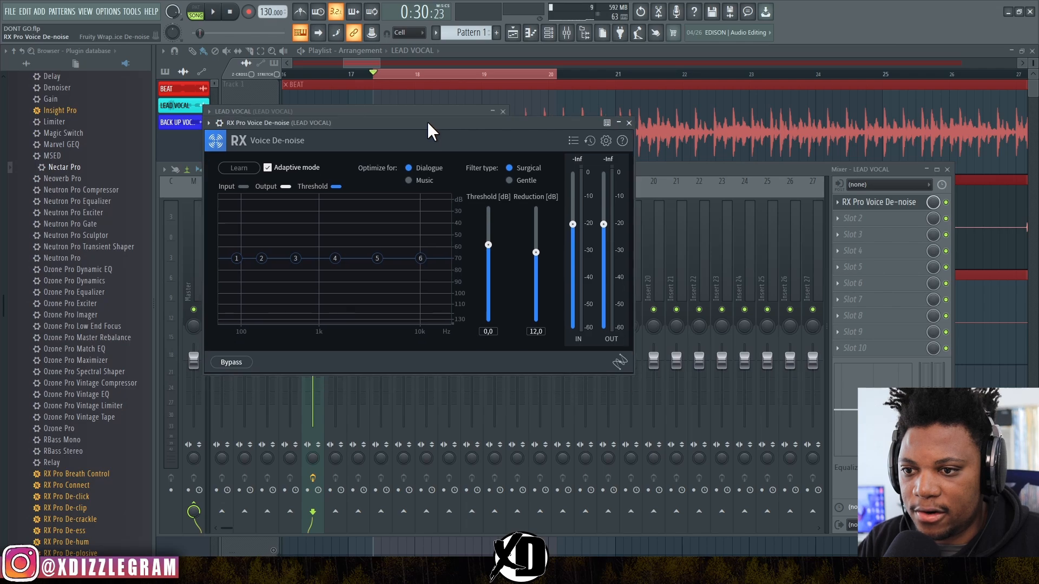
Set the de-noiser's threshold to 1.4 dB and reduction to 14 dB, auditioning the looped vocal before and after
{"action": "key", "text": "space"}
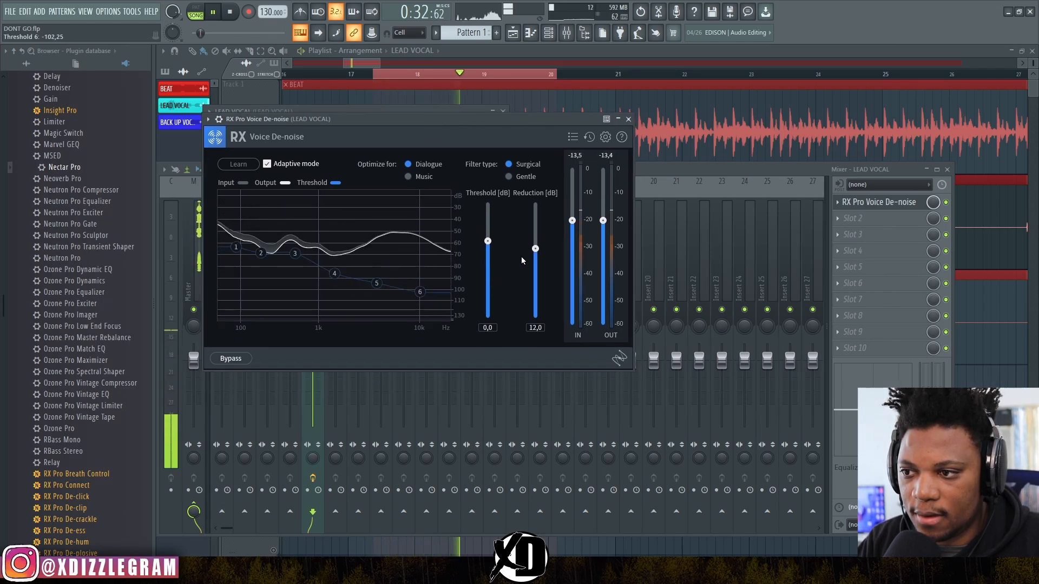
{"action": "key", "text": "space"}
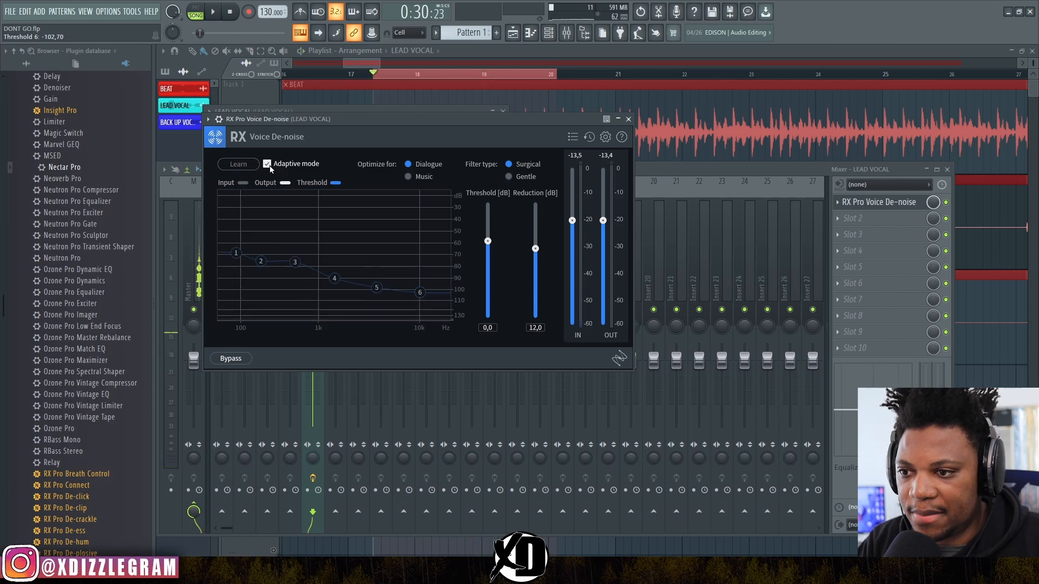
{"action": "left_click_drag", "start_coordinate": [491, 245], "coordinate": [537, 240]}
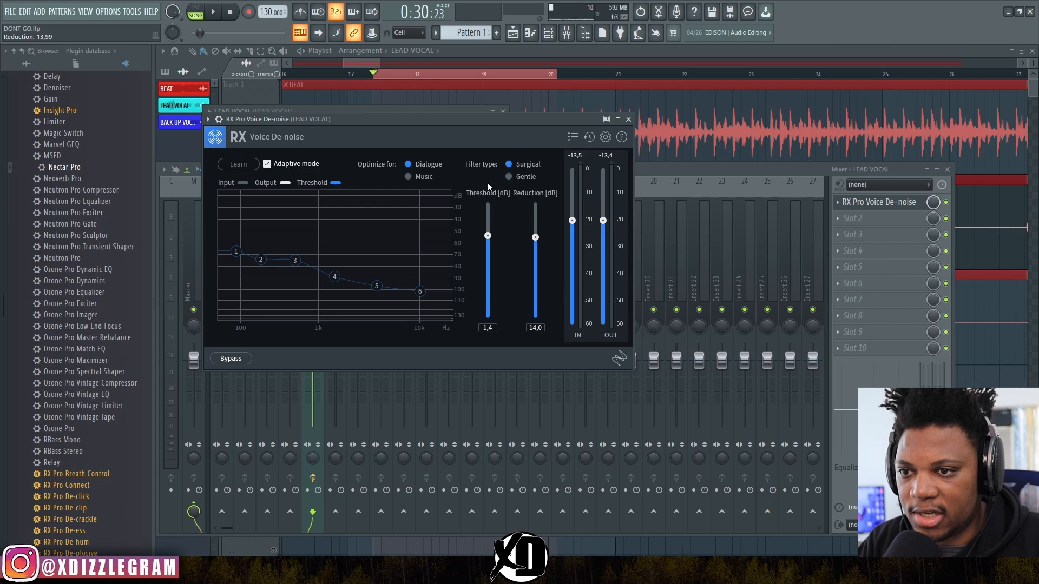
{"action": "key", "text": "space"}
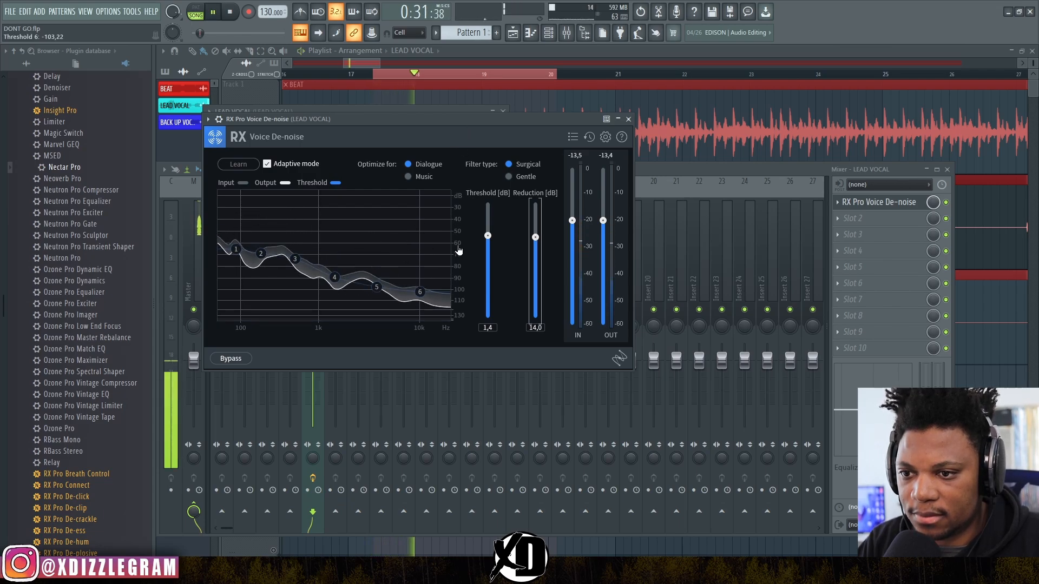
{"action": "key", "text": "space"}
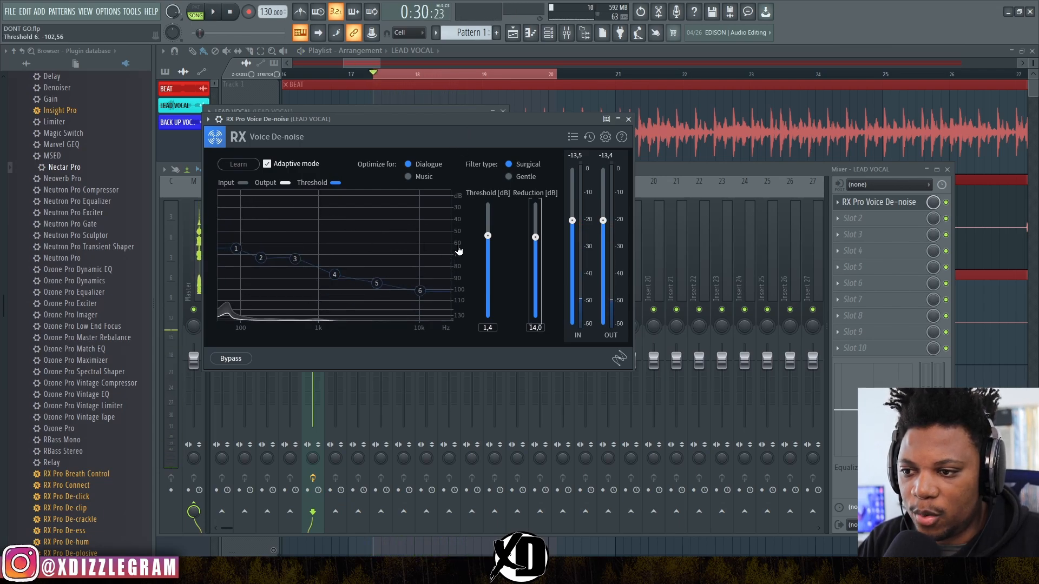
Turn off Adaptive mode and reshape the noise threshold curve by lowering nodes 1, 2 and 3 and raising node 6 to about -65.7 dB
{"action": "left_click", "coordinate": [267, 163]}
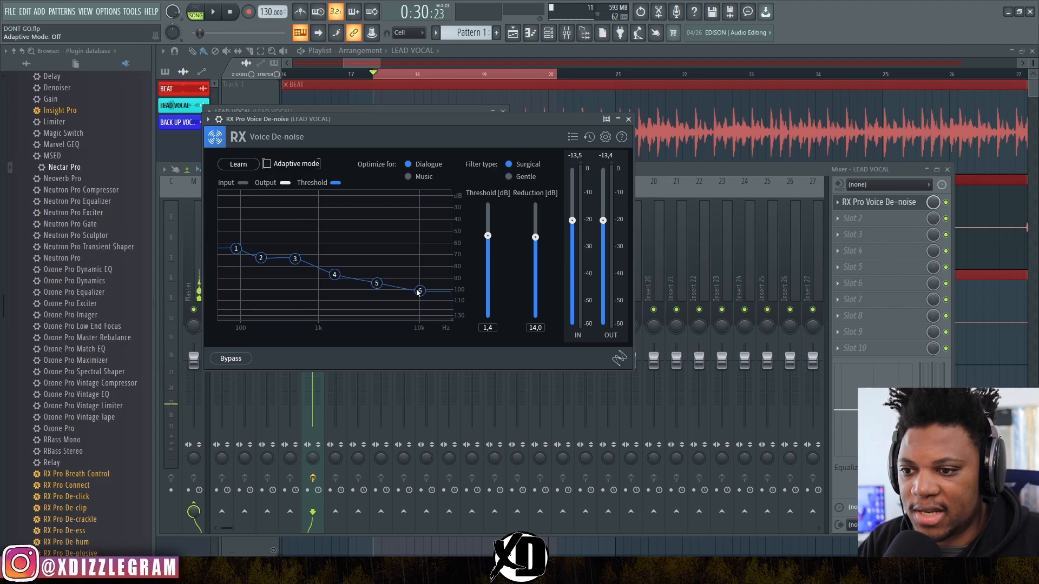
{"action": "left_click_drag", "start_coordinate": [420, 293], "coordinate": [420, 252]}
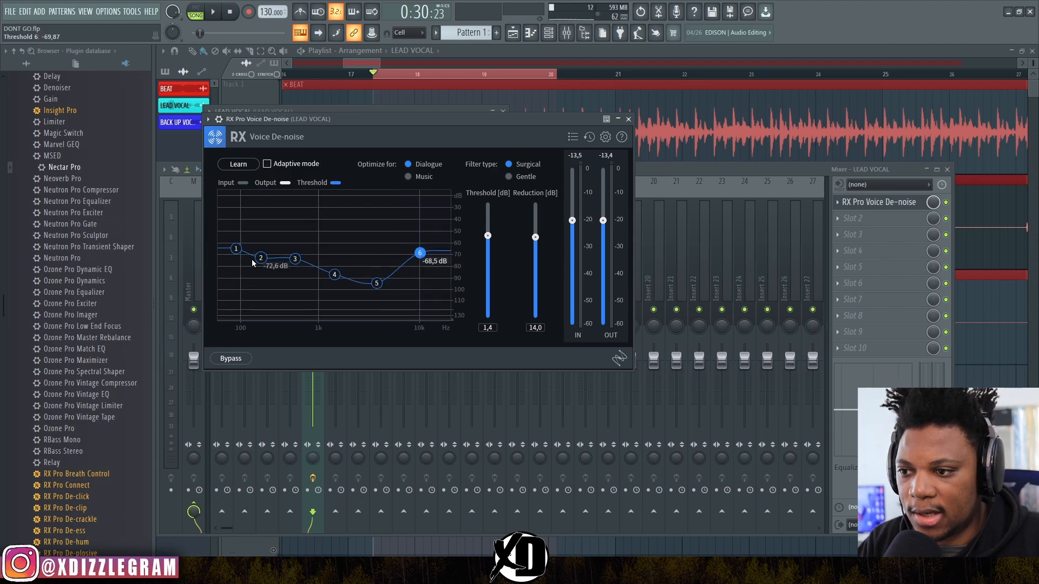
{"action": "left_click_drag", "start_coordinate": [291, 261], "coordinate": [262, 282]}
{"action": "left_click_drag", "start_coordinate": [236, 249], "coordinate": [237, 253]}
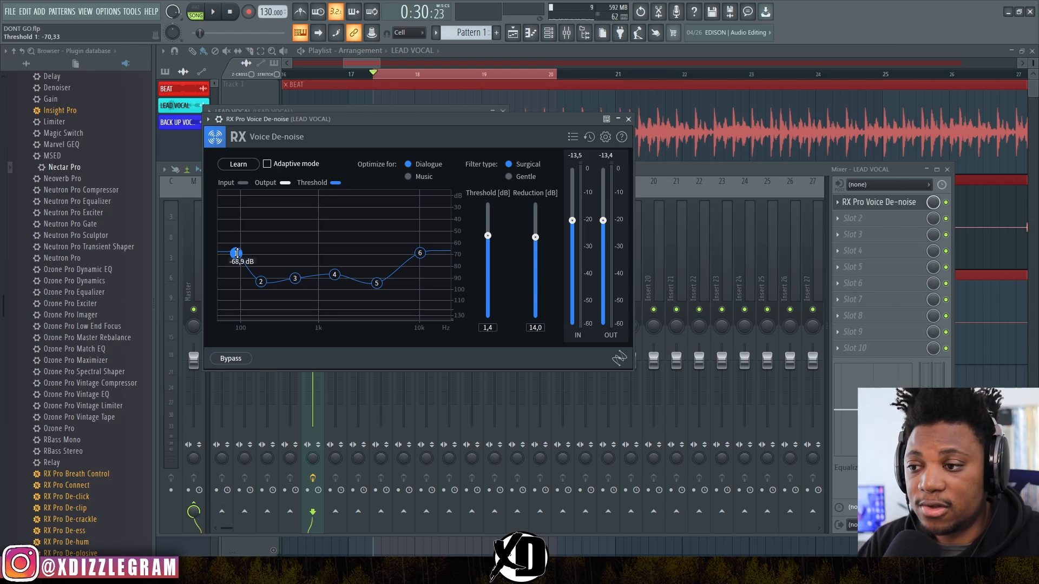
{"action": "left_click_drag", "start_coordinate": [237, 253], "coordinate": [236, 254]}
{"action": "left_click_drag", "start_coordinate": [420, 252], "coordinate": [420, 249]}
While the loop plays, fine-tune threshold node 6 to about -70.3 dB and node 4 to about -90.1 dB
{"action": "key", "text": "space"}
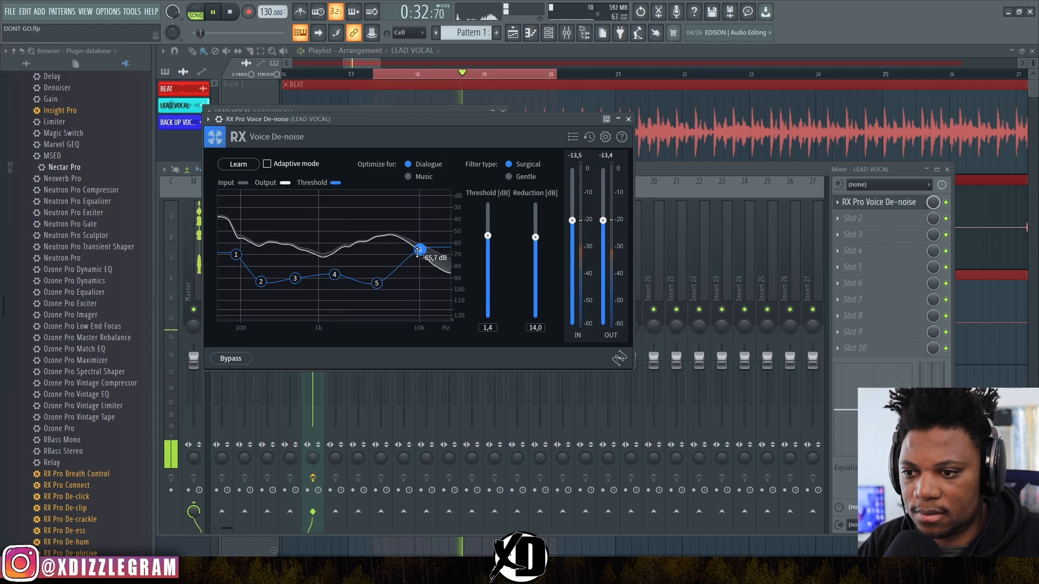
{"action": "left_click_drag", "start_coordinate": [419, 250], "coordinate": [419, 254]}
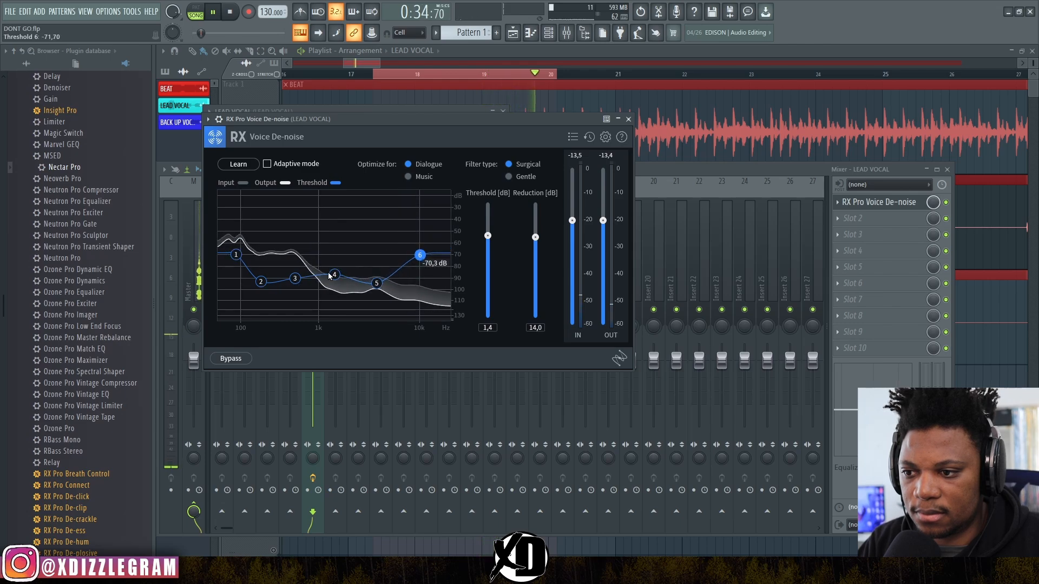
{"action": "left_click_drag", "start_coordinate": [335, 274], "coordinate": [334, 278]}
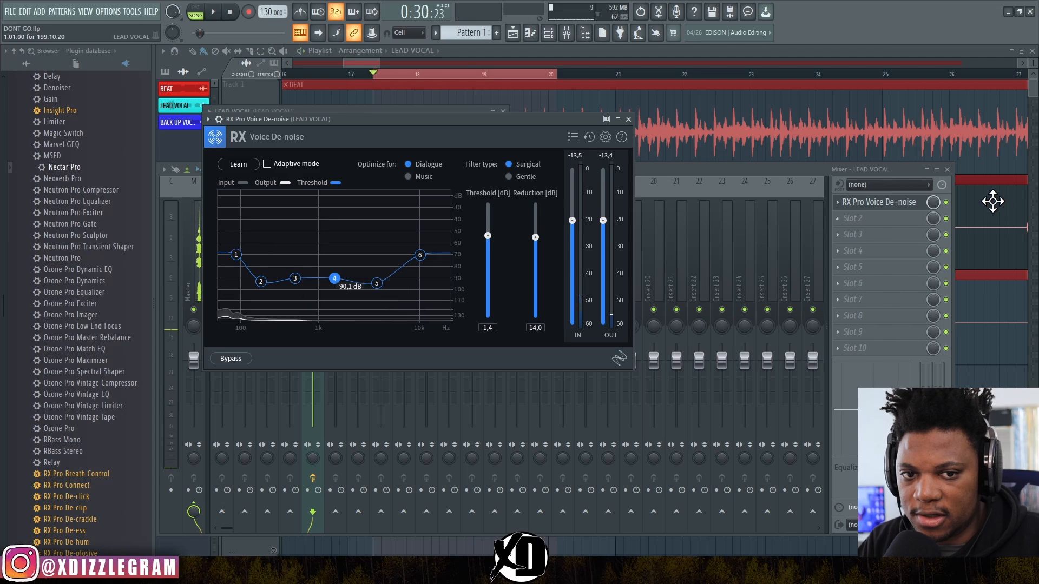
Compare the looped lead vocal with RX Pro Voice De-noise switched off and on, watching its noise curve during playback
{"action": "left_click", "coordinate": [946, 202]}
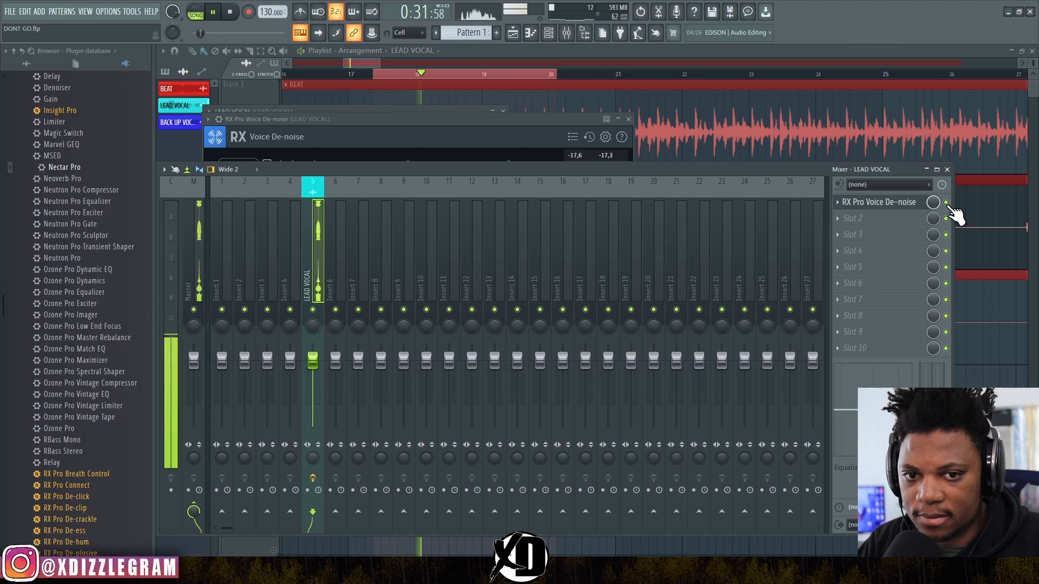
{"action": "left_click", "coordinate": [902, 208]}
{"action": "left_click", "coordinate": [901, 207]}
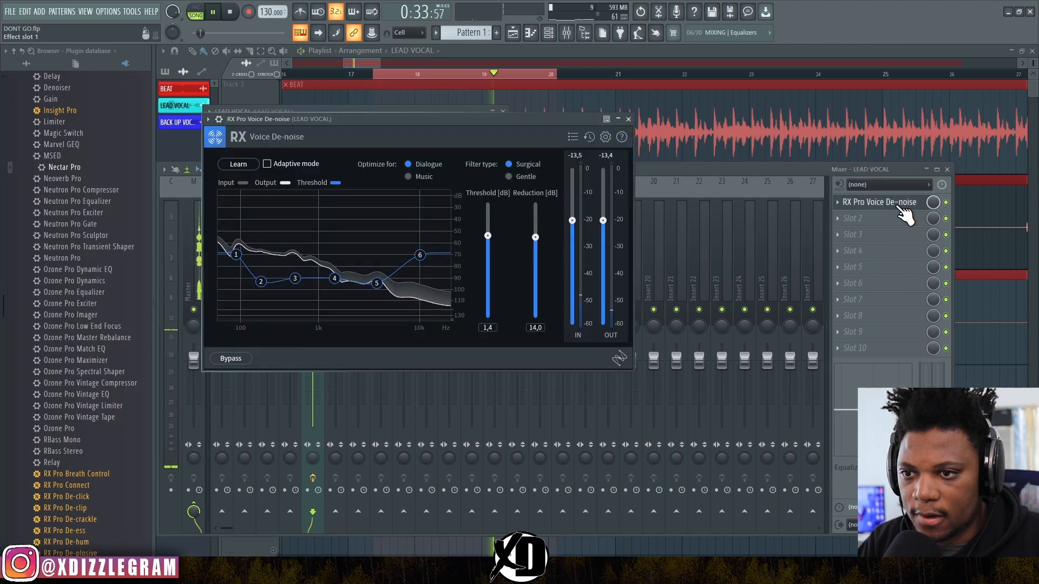
{"action": "key", "text": "space"}
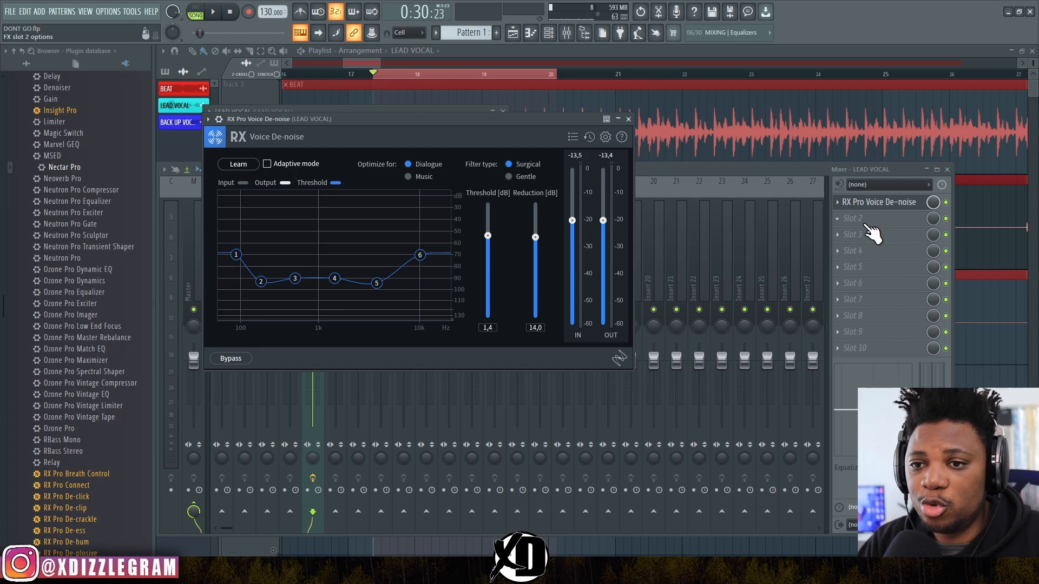
Load Nectar Pro into effect slot 2 of the Lead Vocal insert and move its window clear of the effect slots
{"action": "left_click", "coordinate": [866, 220]}
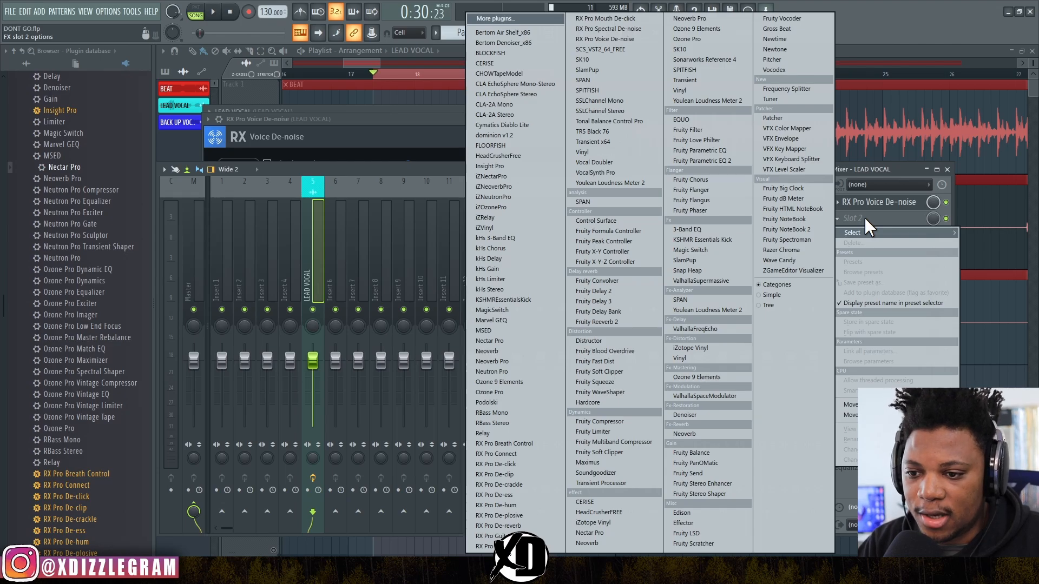
{"action": "left_click", "coordinate": [524, 341]}
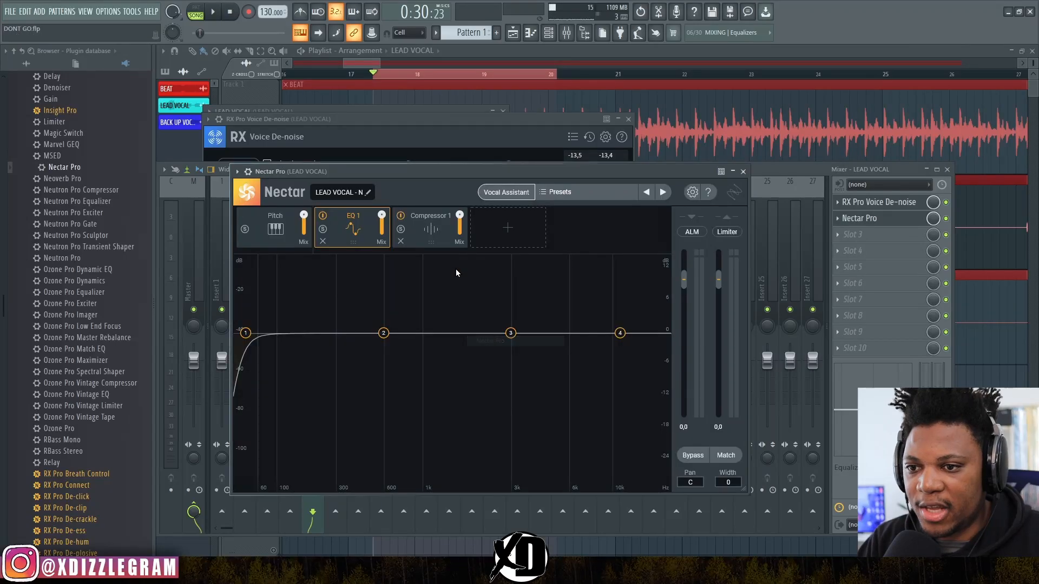
{"action": "left_click_drag", "start_coordinate": [505, 170], "coordinate": [434, 48]}
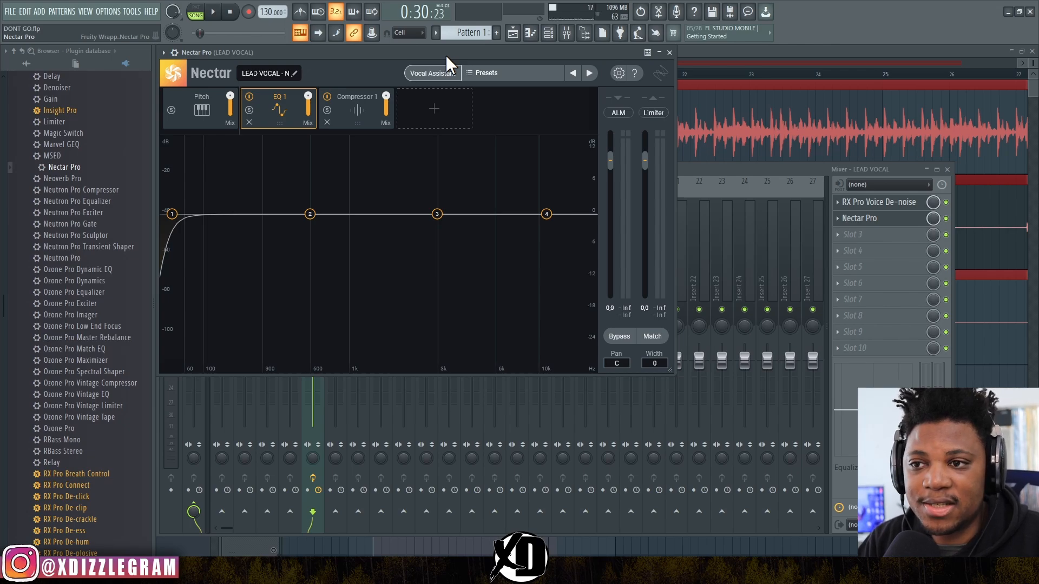
Load the Body & Presence preset from Nectar's Music presets and close the preset browser
{"action": "left_click", "coordinate": [471, 73]}
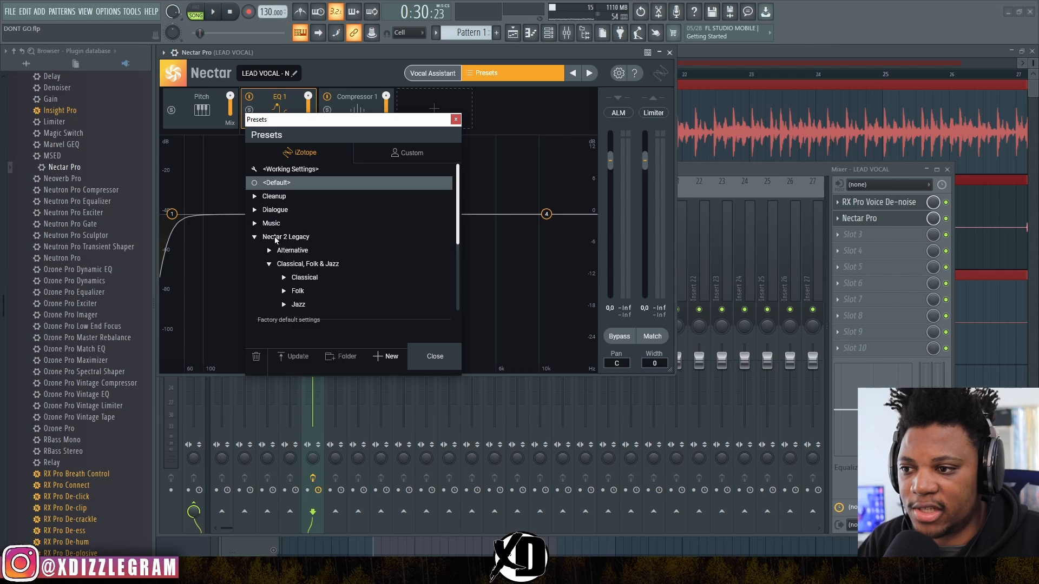
{"action": "left_click", "coordinate": [255, 224]}
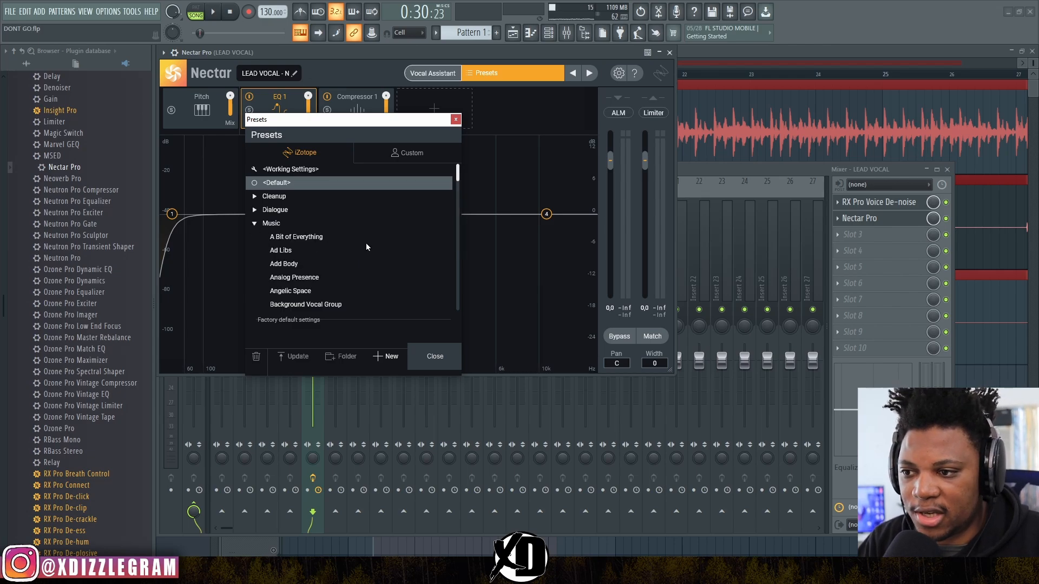
{"action": "scroll", "coordinate": [366, 244], "scroll_direction": "down", "scroll_amount": 5}
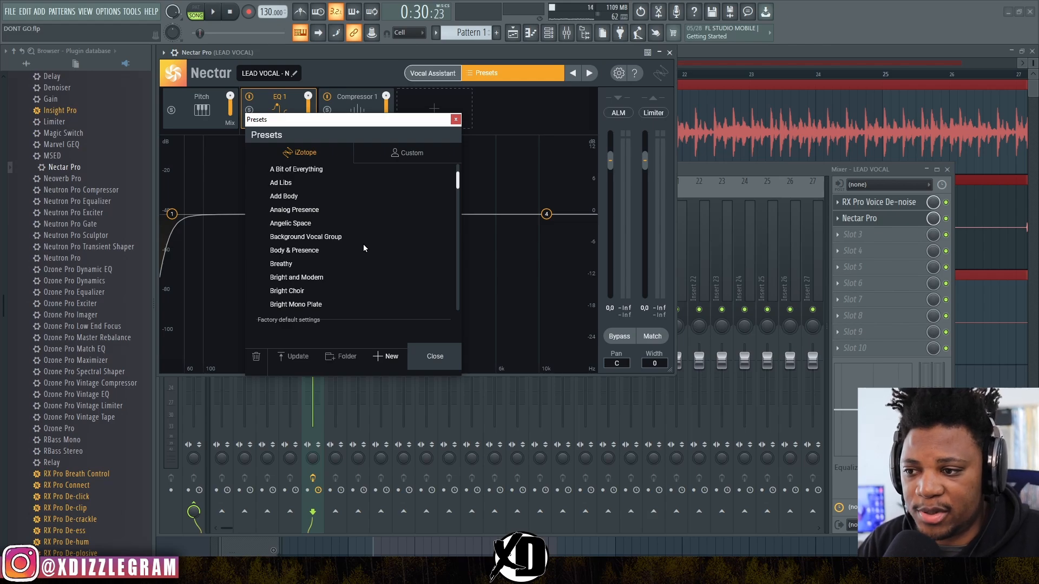
{"action": "left_click", "coordinate": [297, 251]}
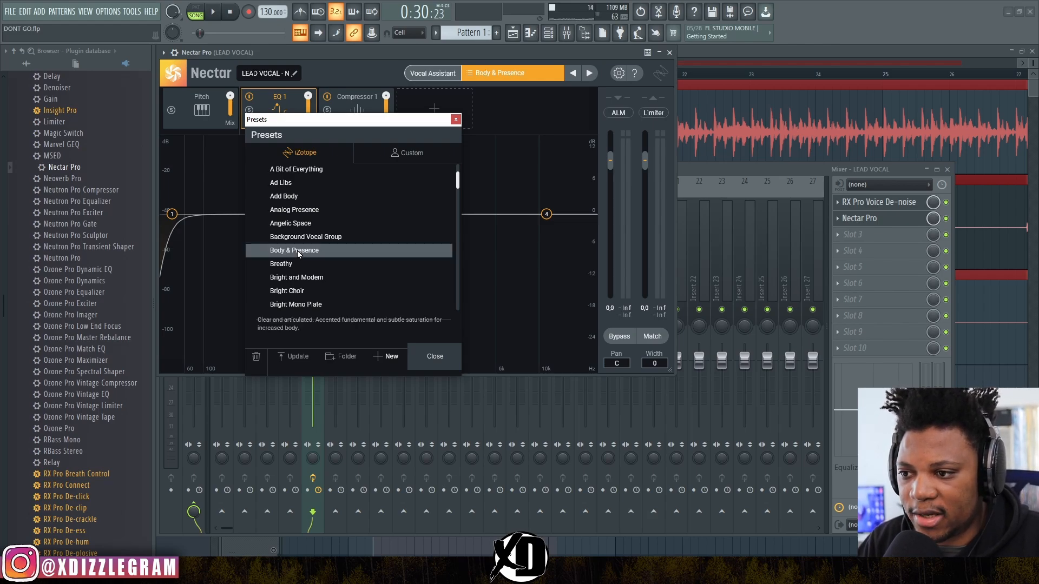
{"action": "left_click", "coordinate": [430, 358]}
Widen the Nectar window to show its full module chain and briefly audition the current vocal loop
{"action": "left_click_drag", "start_coordinate": [676, 348], "coordinate": [920, 347]}
{"action": "mouse_move", "coordinate": [472, 56]}
{"action": "left_mouse_down"}
{"action": "mouse_move", "coordinate": [469, 168]}
{"action": "mouse_move", "coordinate": [468, 54]}
{"action": "left_mouse_up"}
{"action": "key", "text": "space"}
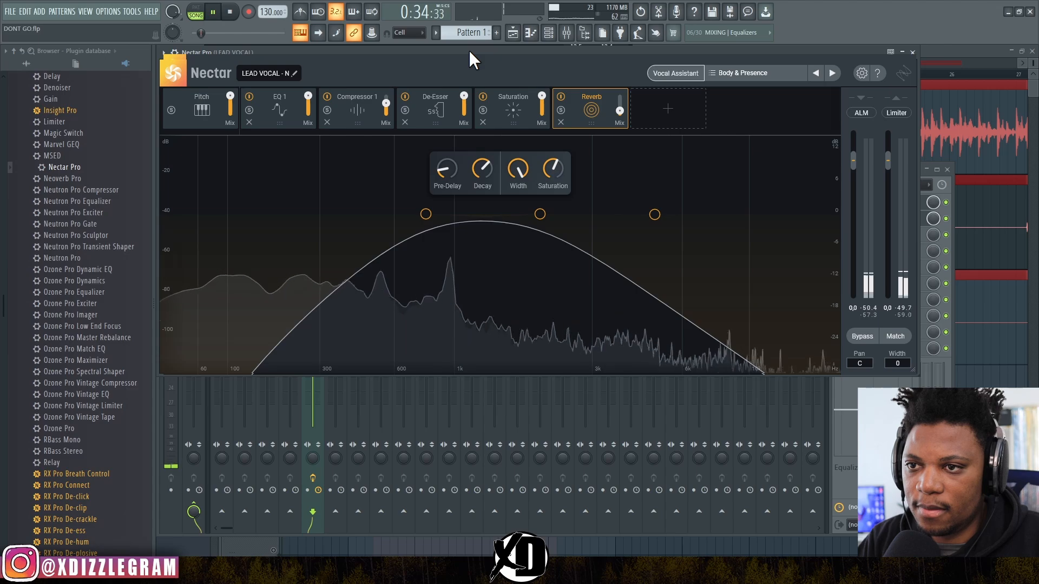
{"action": "key", "text": "space"}
Clear the view to the Playlist, set a new loop region from bar 41 to about bar 65, and start playback
{"action": "left_click", "coordinate": [934, 53]}
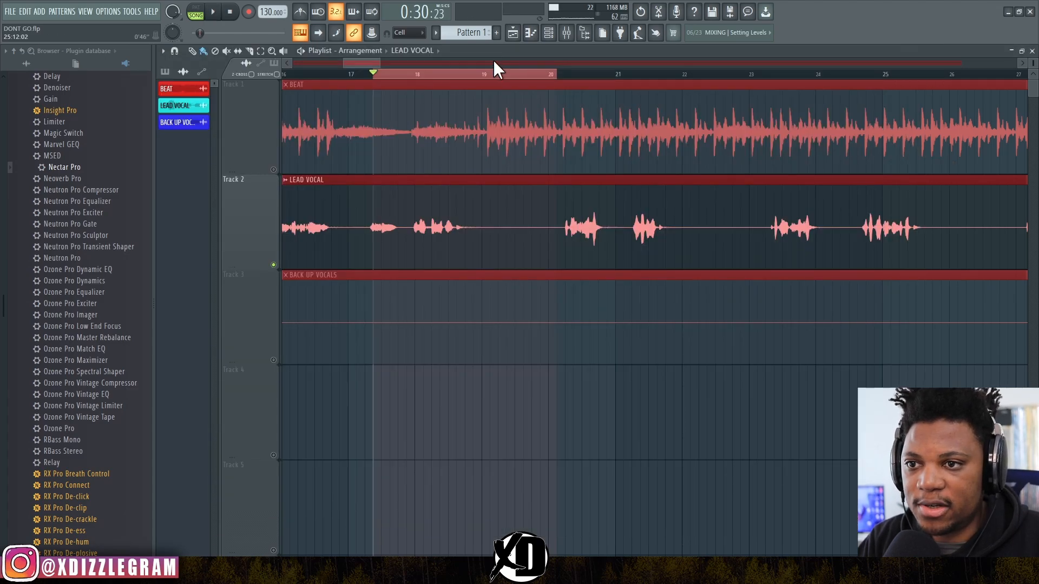
{"action": "scroll", "coordinate": [494, 67], "scroll_direction": "down", "scroll_amount": 8}
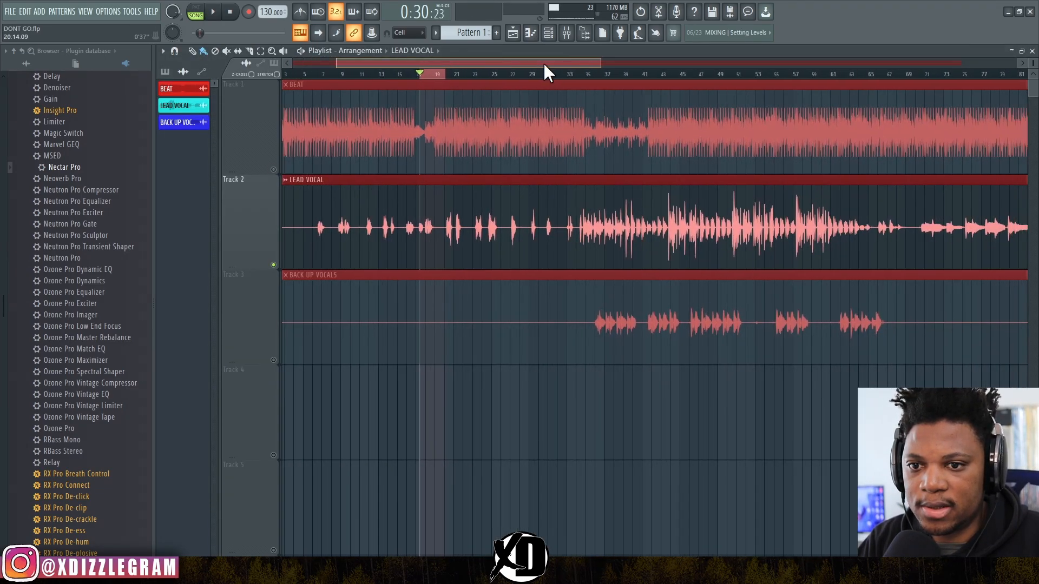
{"action": "left_click_drag", "start_coordinate": [543, 62], "coordinate": [593, 63]}
{"action": "left_click", "coordinate": [371, 74], "text": "ctrl"}
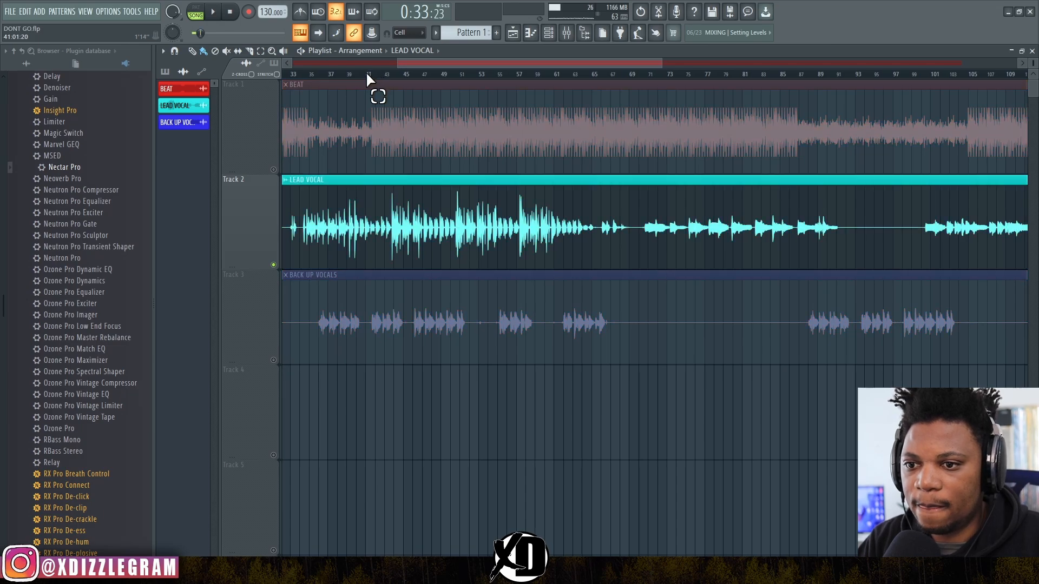
{"action": "left_click_drag", "start_coordinate": [367, 74], "coordinate": [570, 84]}
{"action": "key", "text": "space"}
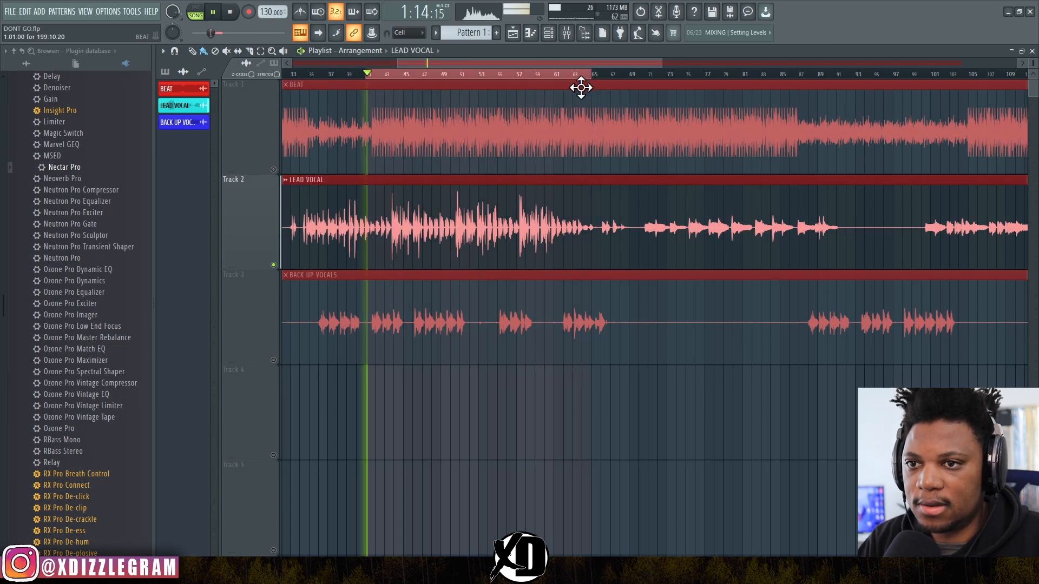
Reopen Nectar Pro from the Lead Vocal mixer insert, widen its window, and audition the new loop
{"action": "left_click", "coordinate": [573, 34]}
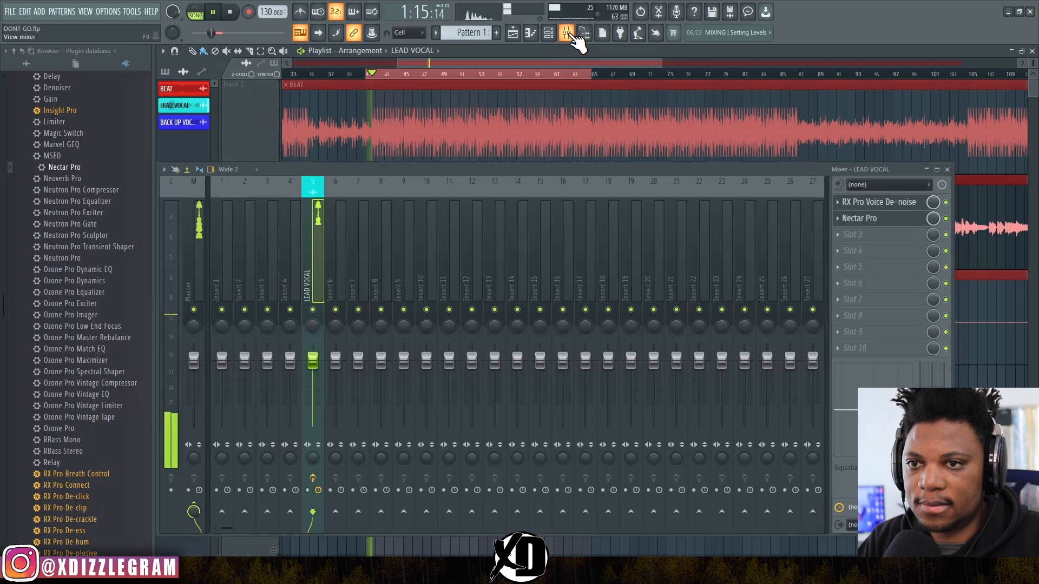
{"action": "left_click", "coordinate": [890, 219]}
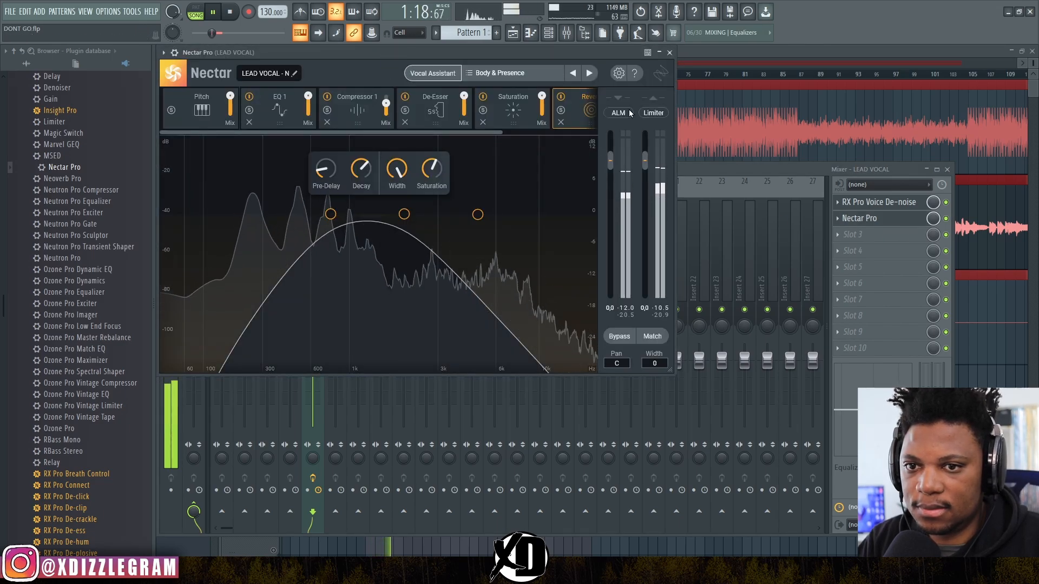
{"action": "left_click_drag", "start_coordinate": [674, 138], "coordinate": [831, 138]}
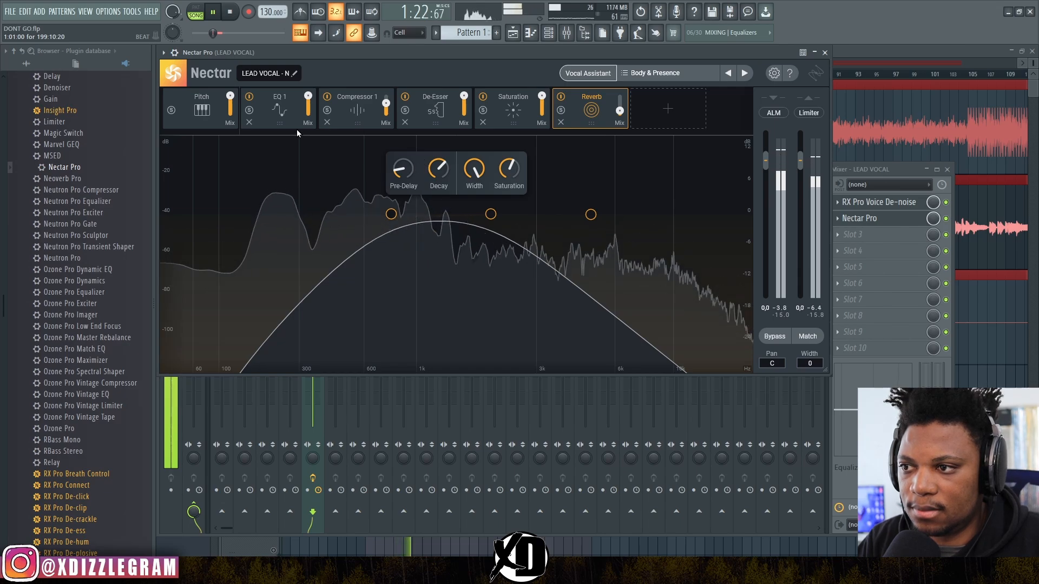
{"action": "key", "text": "space"}
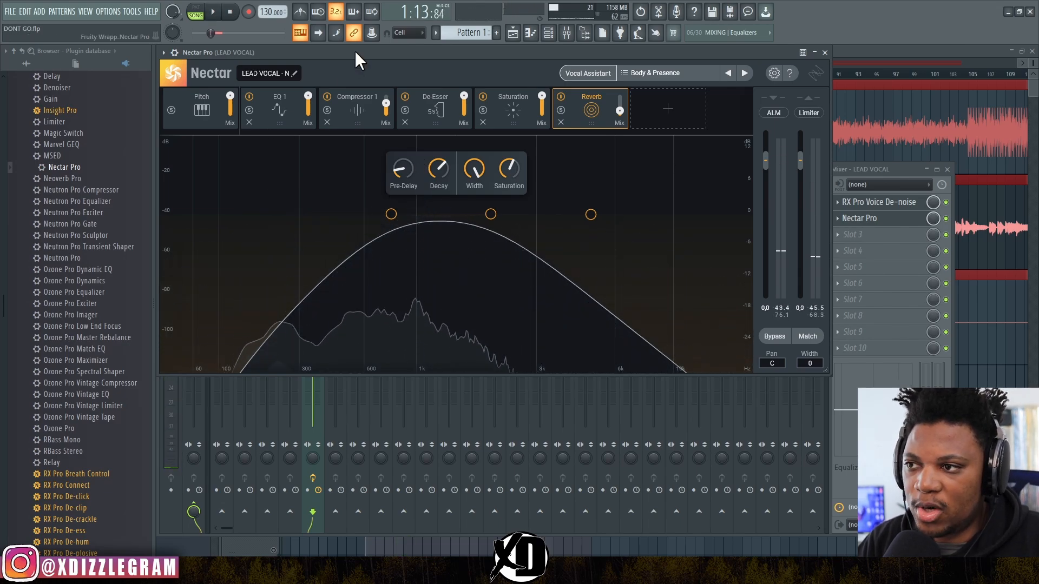
Examine the settings of Nectar's Pitch, EQ 1, Compressor 1, De-Esser, Saturation and Reverb modules
{"action": "left_click", "coordinate": [192, 108]}
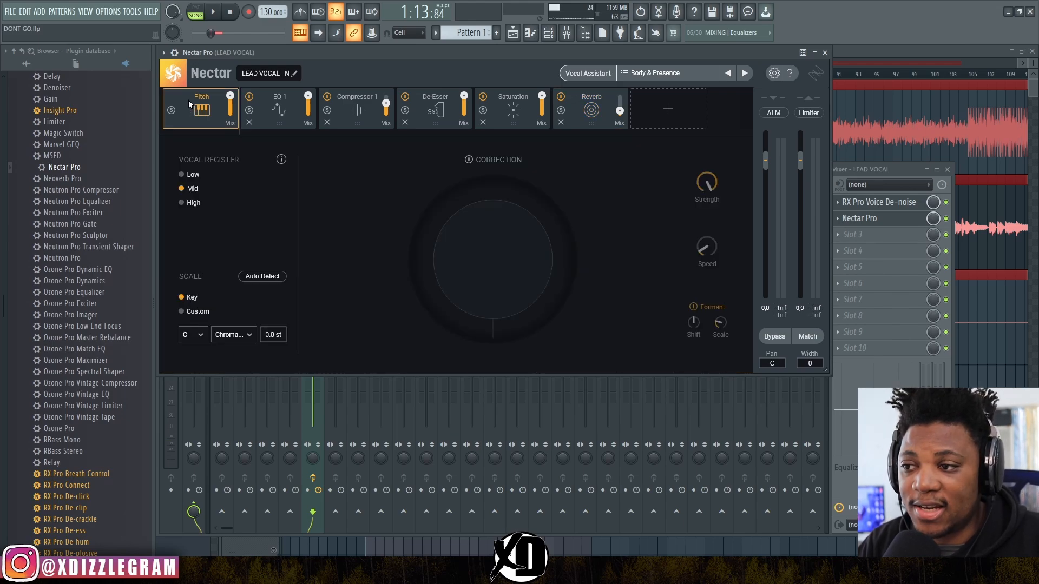
{"action": "left_click", "coordinate": [270, 114]}
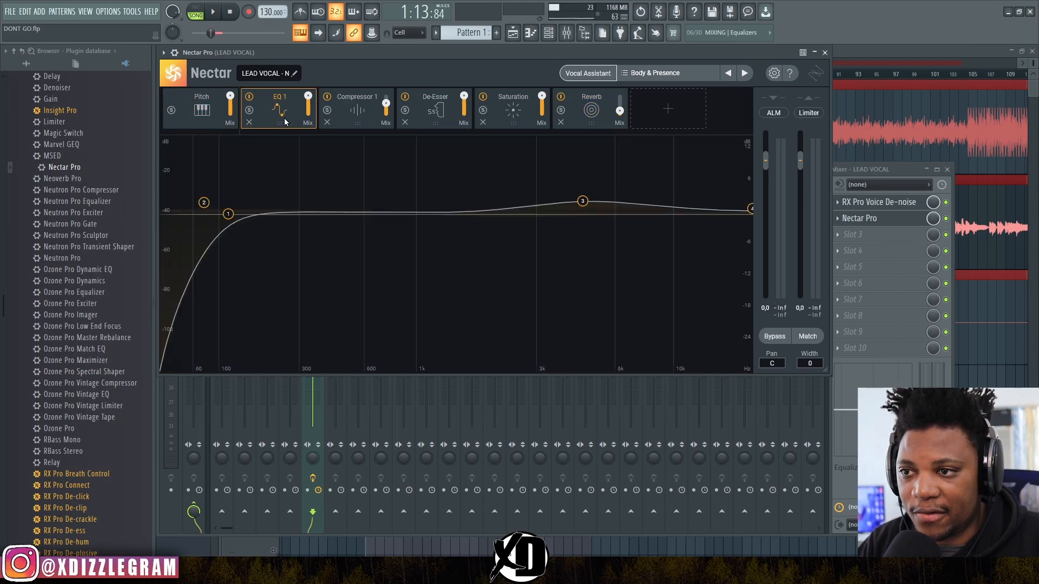
{"action": "left_click", "coordinate": [344, 118]}
{"action": "left_click", "coordinate": [441, 120]}
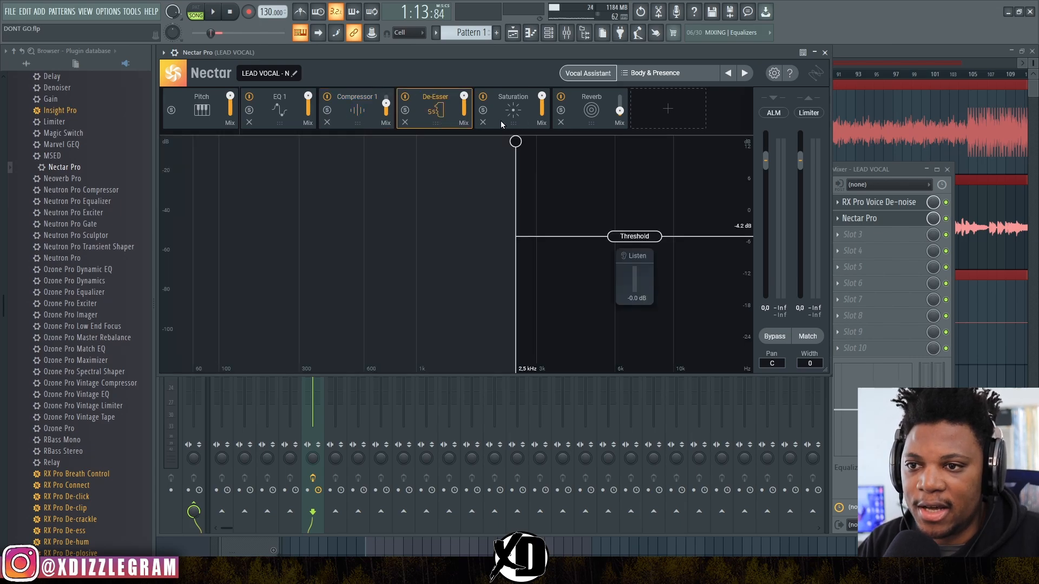
{"action": "left_click", "coordinate": [501, 121]}
{"action": "left_click", "coordinate": [583, 119]}
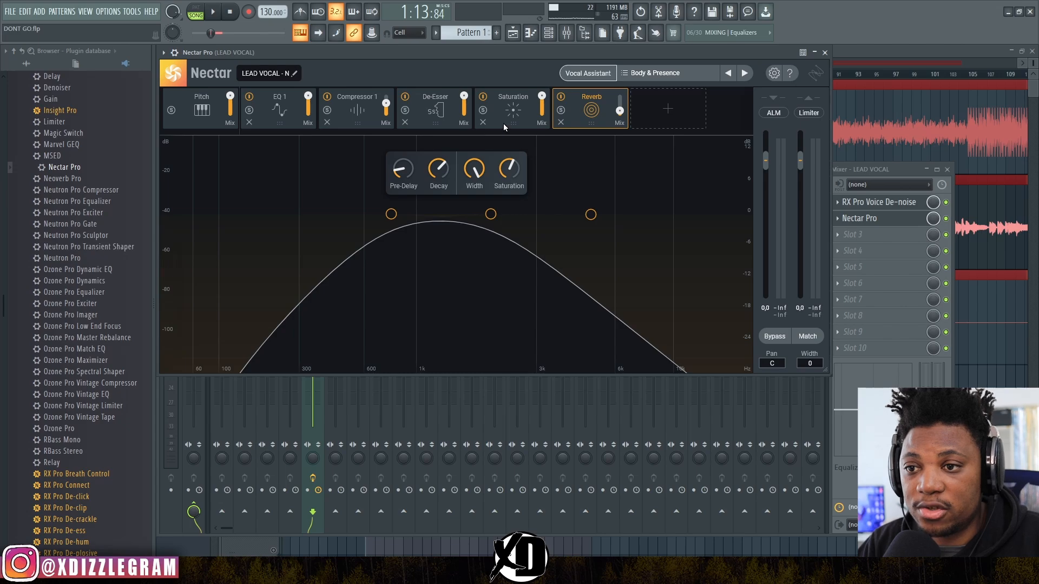
{"action": "left_click_drag", "start_coordinate": [492, 122], "coordinate": [462, 122]}
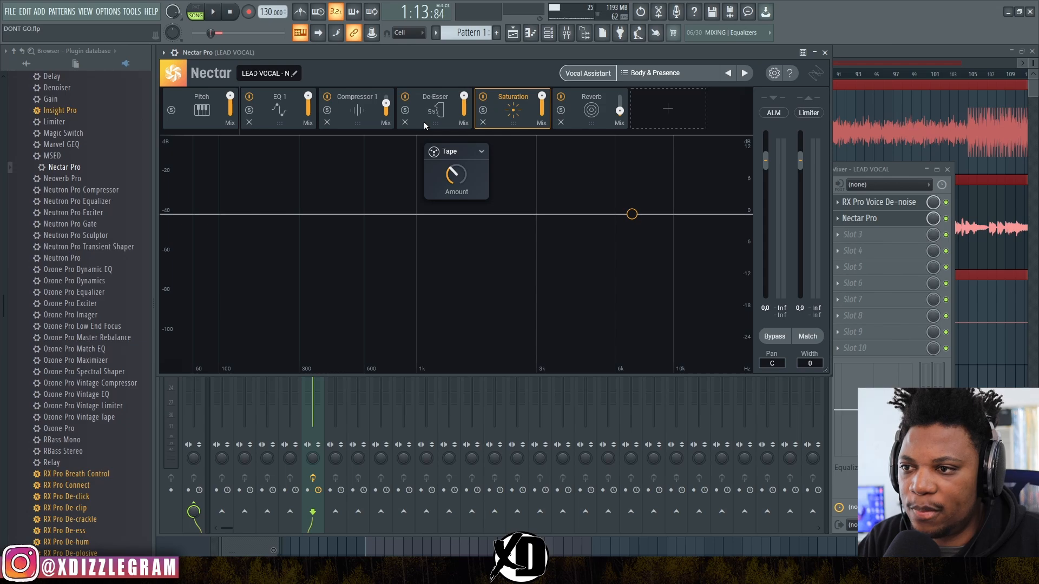
Move the De-Esser ahead of EQ 1 and lower its threshold to about -6.6 dB while the loop plays
{"action": "left_click_drag", "start_coordinate": [424, 122], "coordinate": [267, 115]}
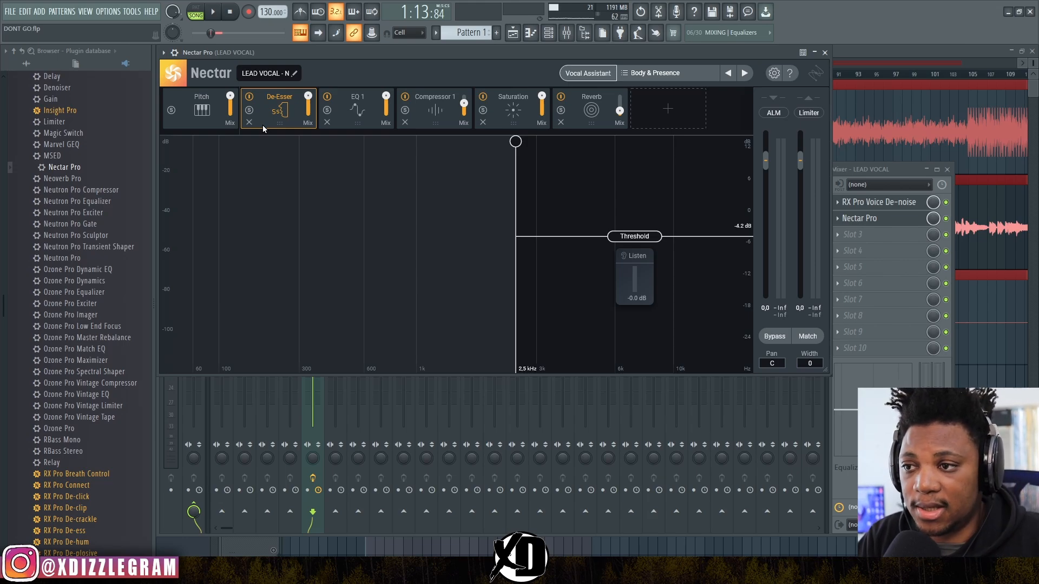
{"action": "key", "text": "space"}
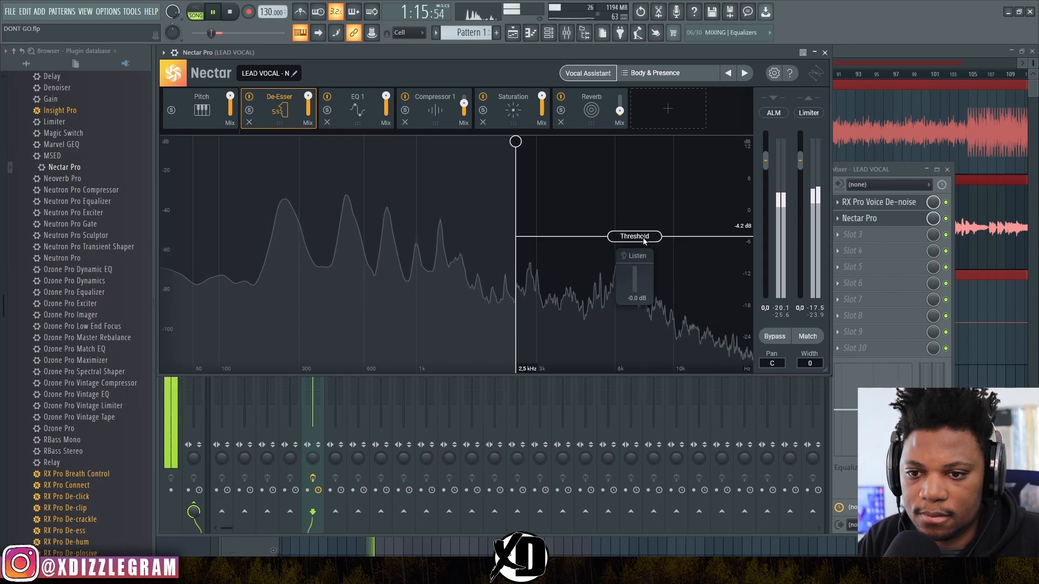
{"action": "left_click_drag", "start_coordinate": [643, 238], "coordinate": [639, 245]}
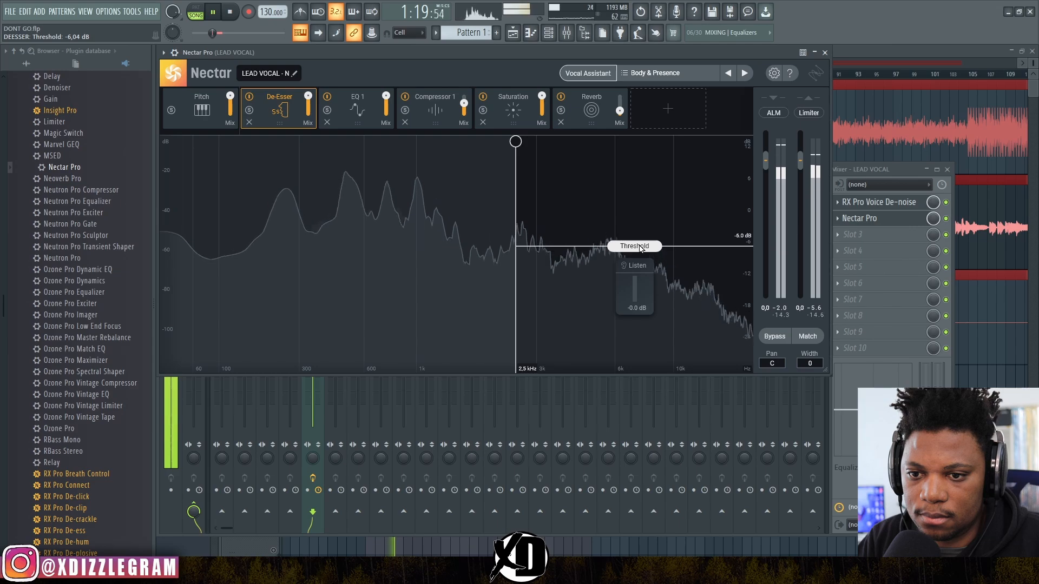
{"action": "left_click_drag", "start_coordinate": [640, 248], "coordinate": [641, 251]}
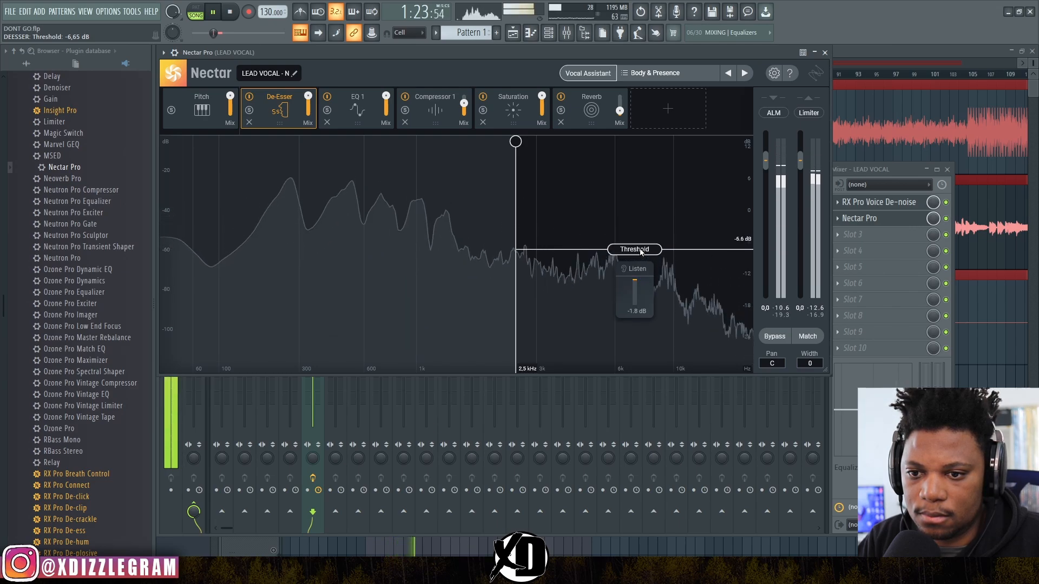
{"action": "key", "text": "space"}
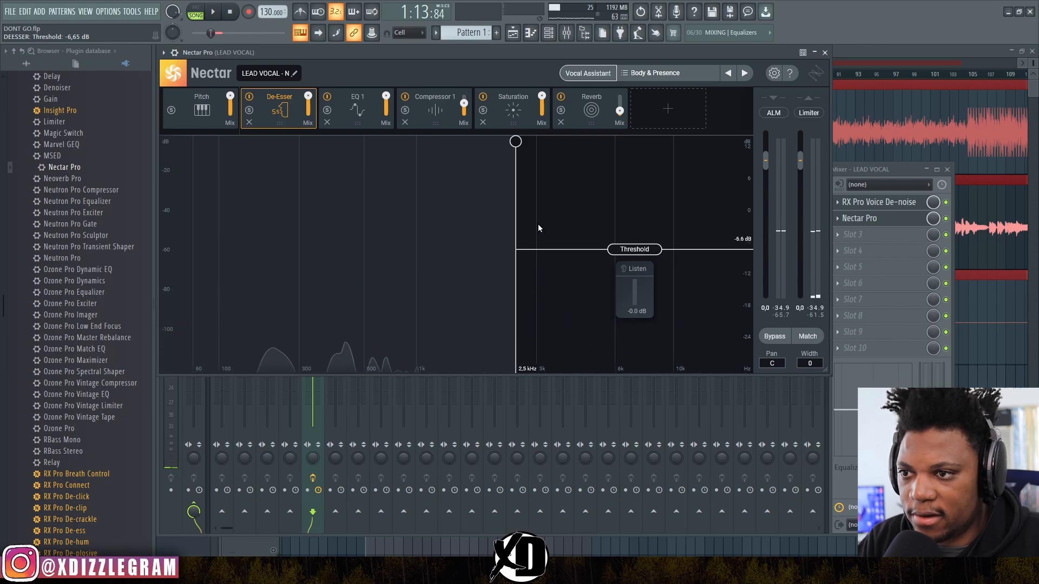
Compare the looped vocal with EQ 1 bypassed and active, checking the settings of EQ node 3
{"action": "left_click", "coordinate": [211, 123]}
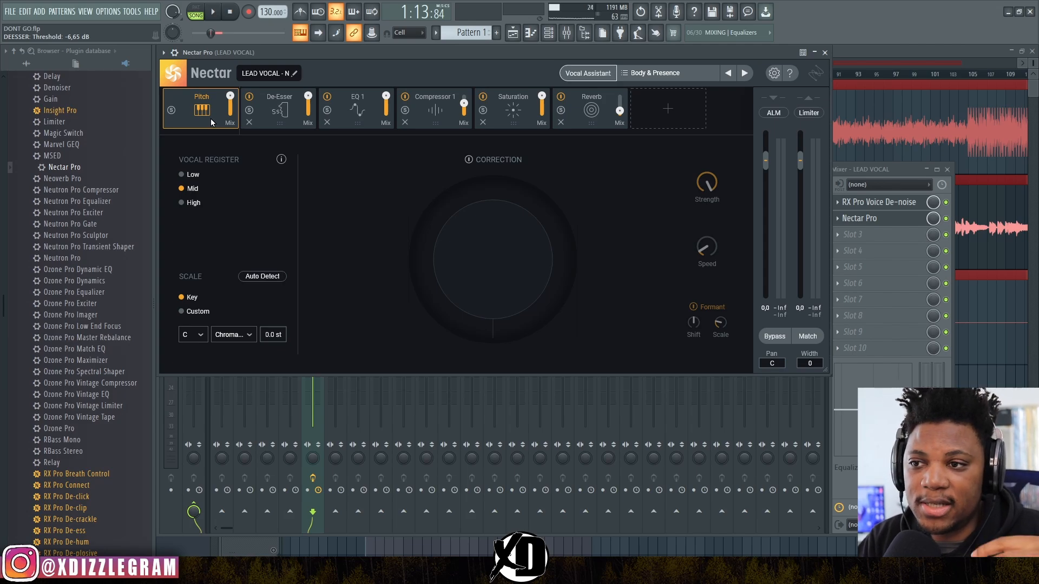
{"action": "left_click", "coordinate": [349, 112]}
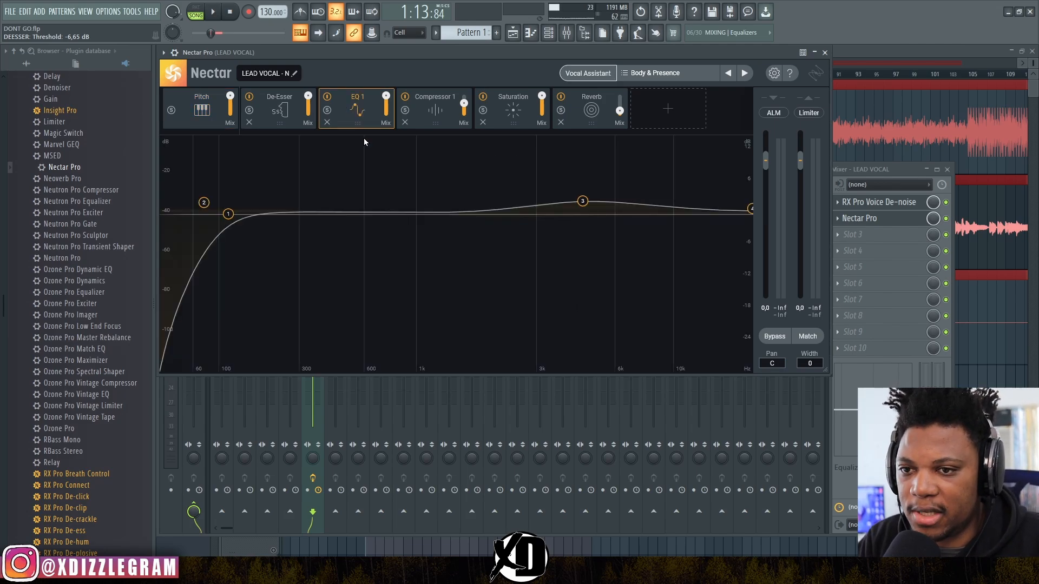
{"action": "left_click", "coordinate": [583, 205]}
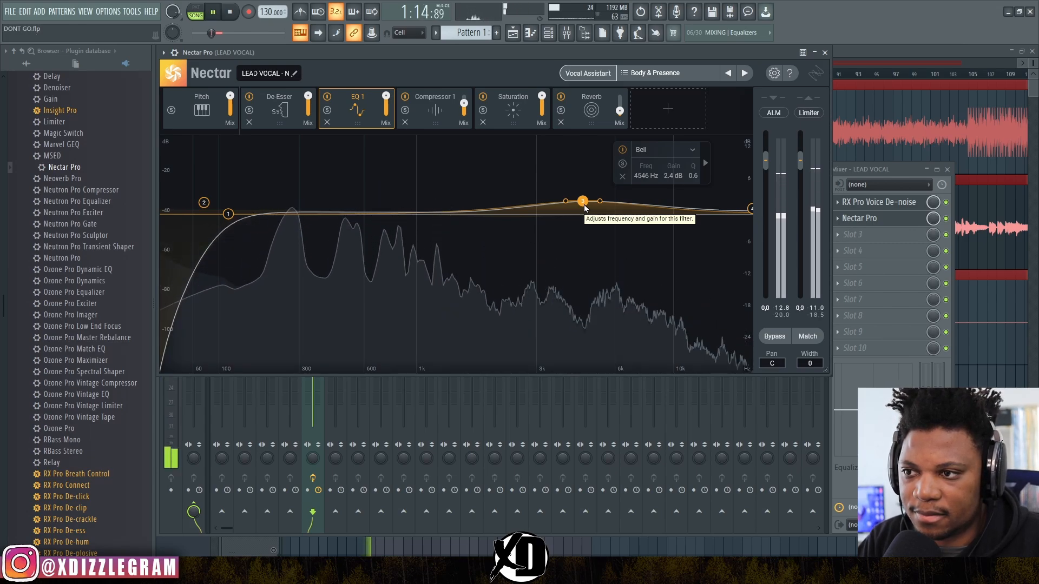
{"action": "left_click", "coordinate": [327, 97]}
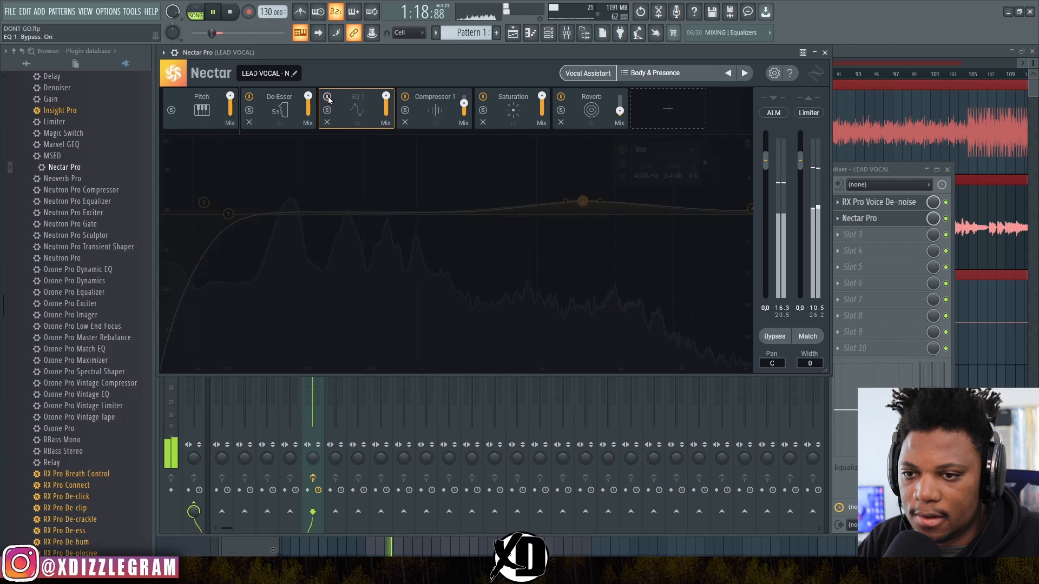
{"action": "left_click", "coordinate": [328, 97]}
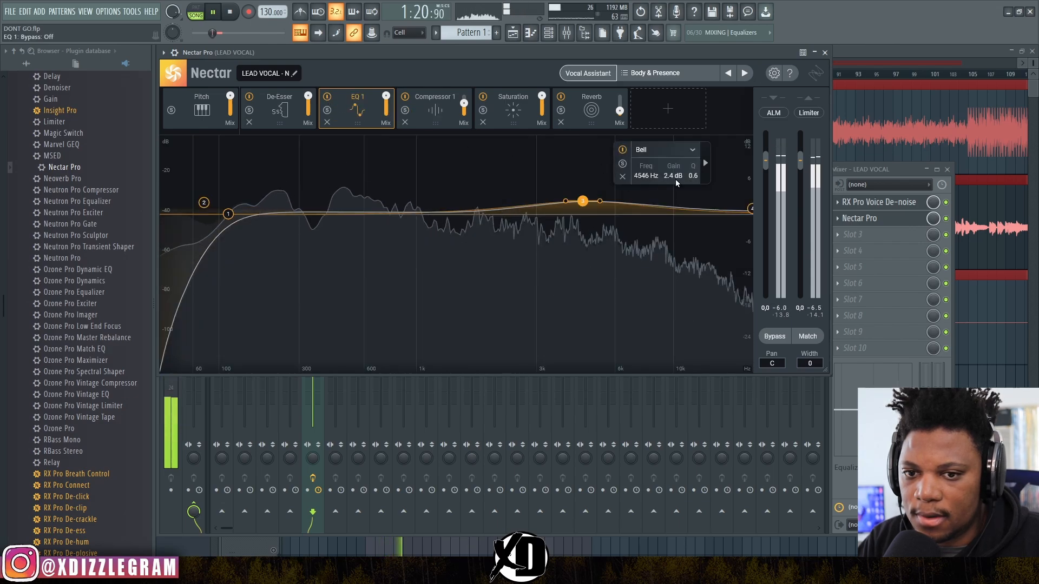
{"action": "key", "text": "space"}
Shift EQ node 3 to about 9435 Hz at 2.2 dB, add a bell cut near 3087 Hz at -3.2 dB, and audition it
{"action": "left_click_drag", "start_coordinate": [582, 203], "coordinate": [666, 206]}
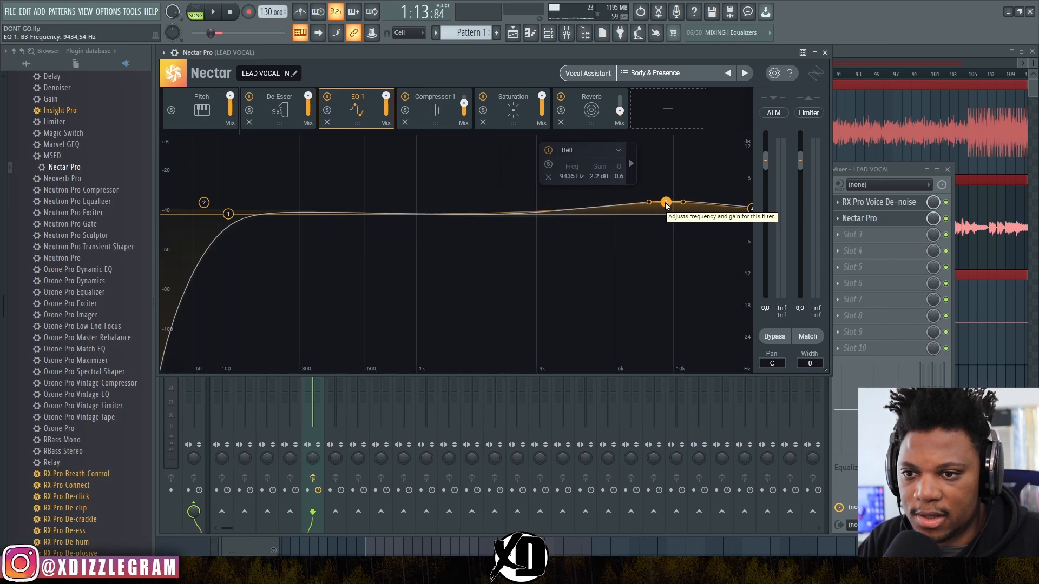
{"action": "left_click_drag", "start_coordinate": [544, 213], "coordinate": [545, 222]}
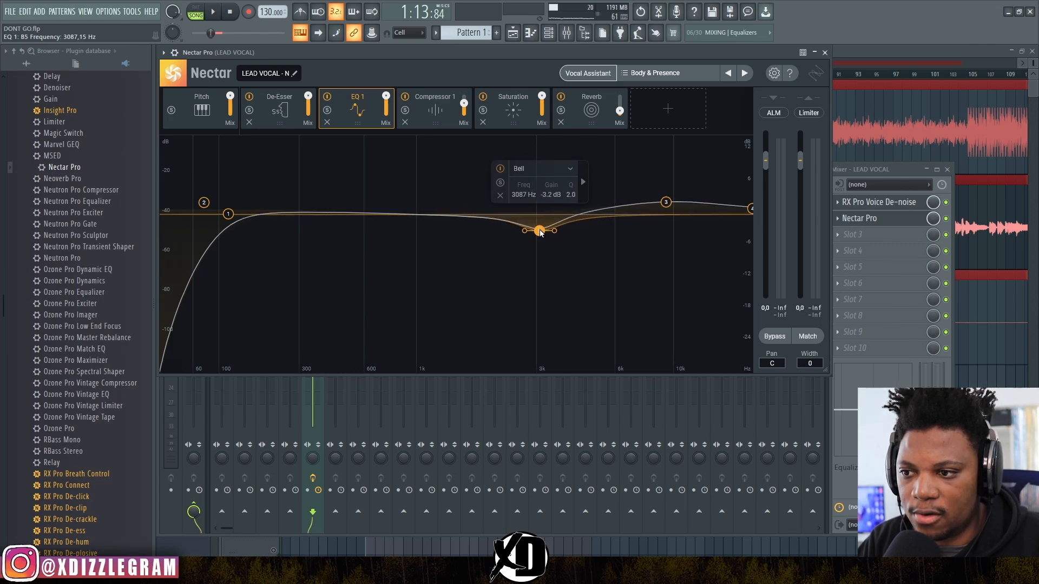
{"action": "key", "text": "space"}
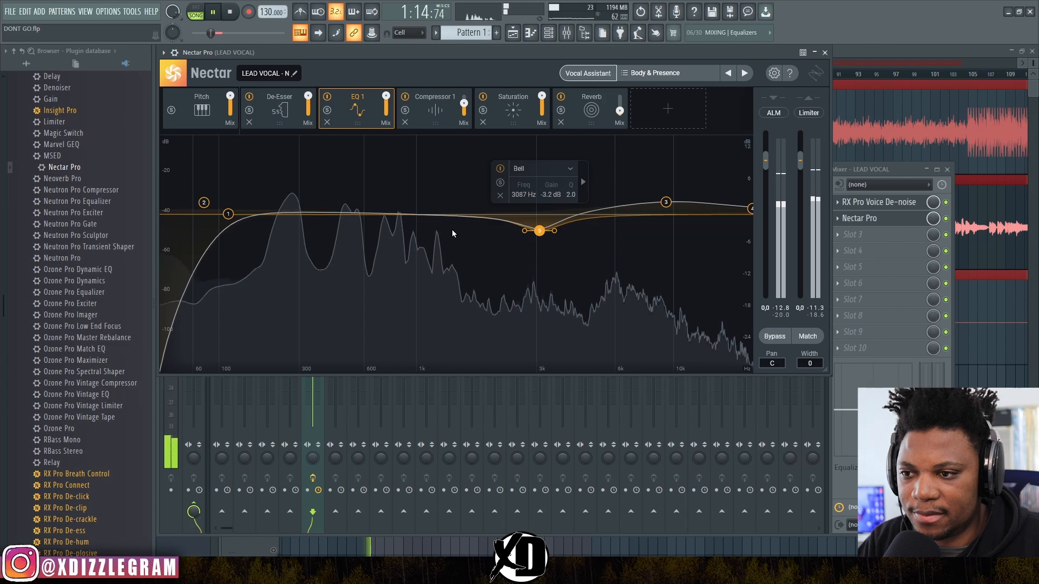
{"action": "key", "text": "space"}
Add a bell cut to EQ 1 at about 264 Hz and lower it to about -3.7 dB during playback
{"action": "double_click", "coordinate": [291, 213]}
{"action": "left_click_drag", "start_coordinate": [291, 213], "coordinate": [291, 236]}
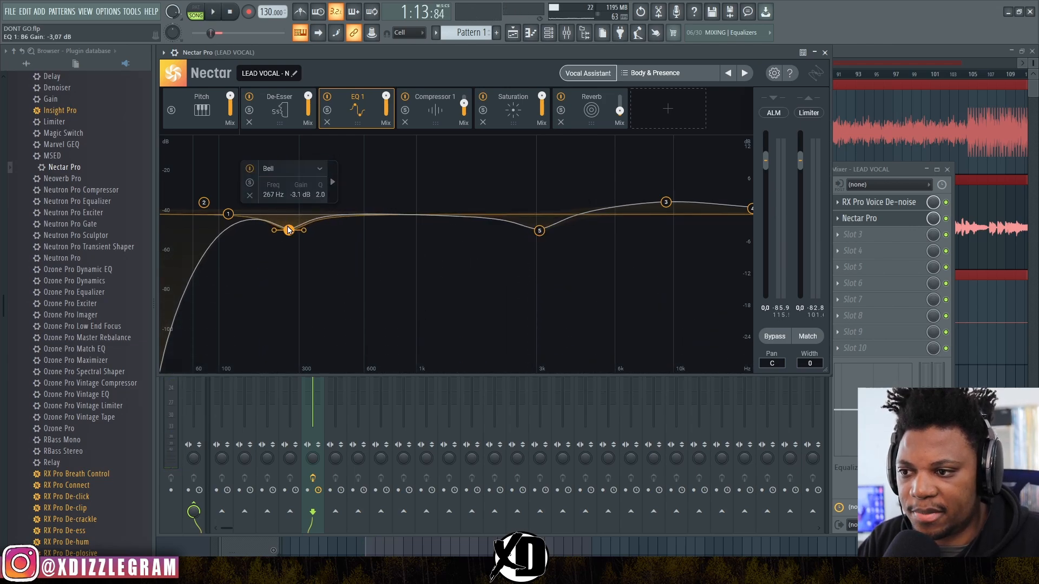
{"action": "key", "text": "space"}
{"action": "left_click_drag", "start_coordinate": [289, 229], "coordinate": [287, 234]}
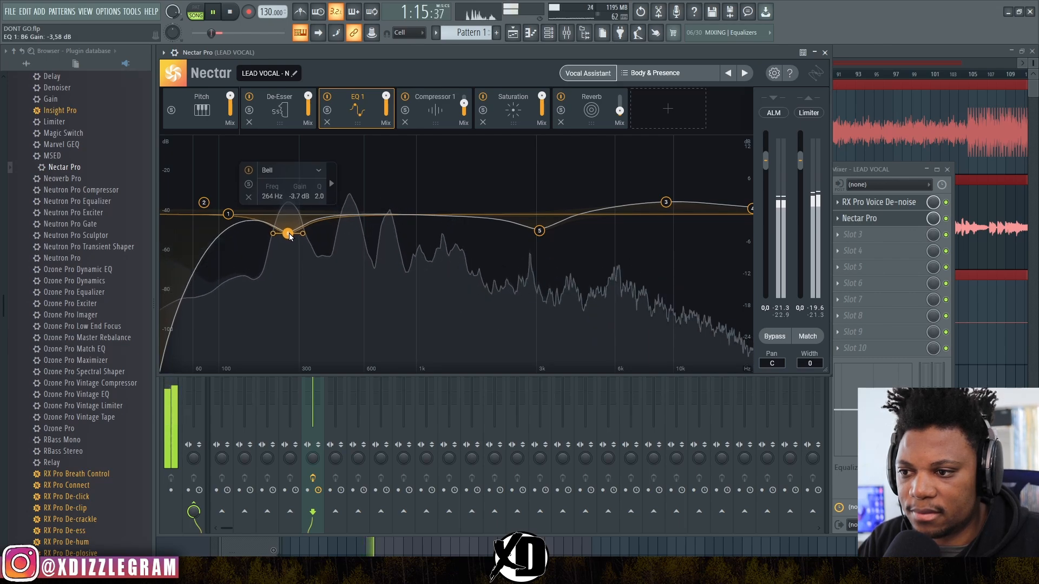
Add another bell cut to EQ 1 at about 525 Hz with -3.2 dB gain and play the loop
{"action": "double_click", "coordinate": [355, 213]}
{"action": "key", "text": "space"}
{"action": "left_click_drag", "start_coordinate": [350, 213], "coordinate": [352, 240]}
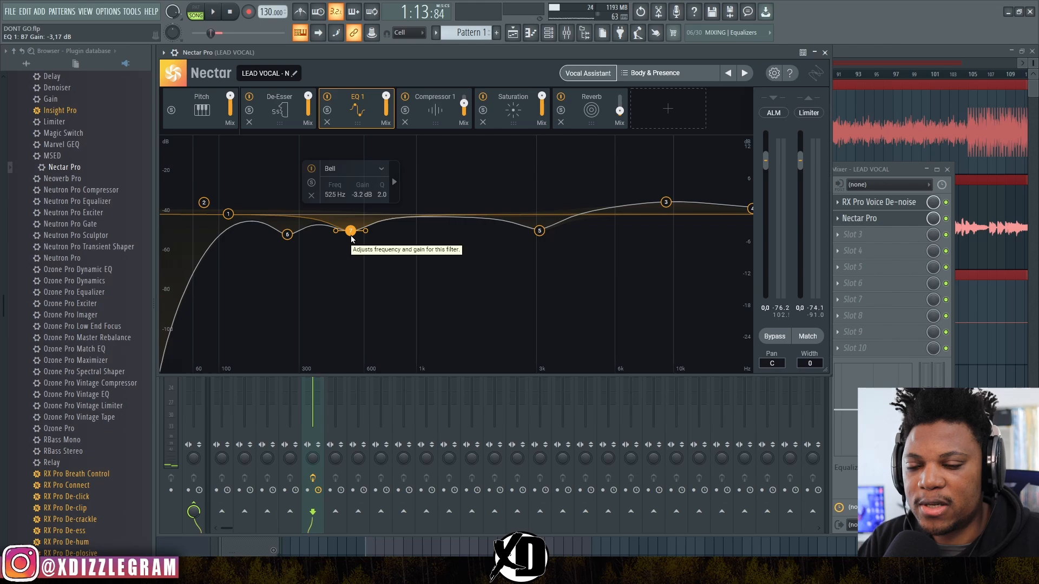
{"action": "key", "text": "space"}
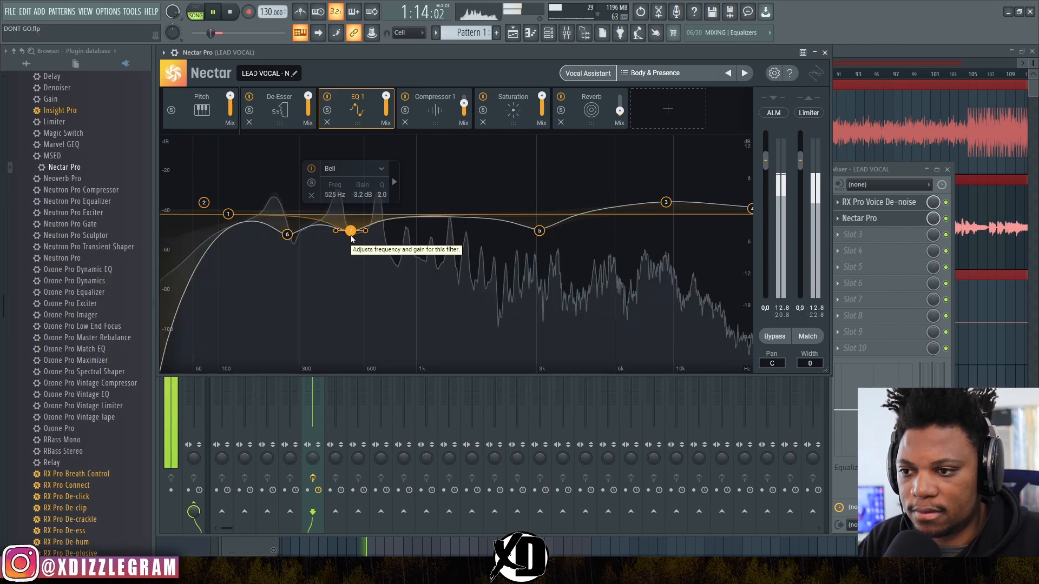
Deepen the two low-mid cuts in EQ 1, setting node 6 to about 254 Hz at -4.4 dB, and bypass the Reverb for playback
{"action": "left_click_drag", "start_coordinate": [352, 239], "coordinate": [286, 237]}
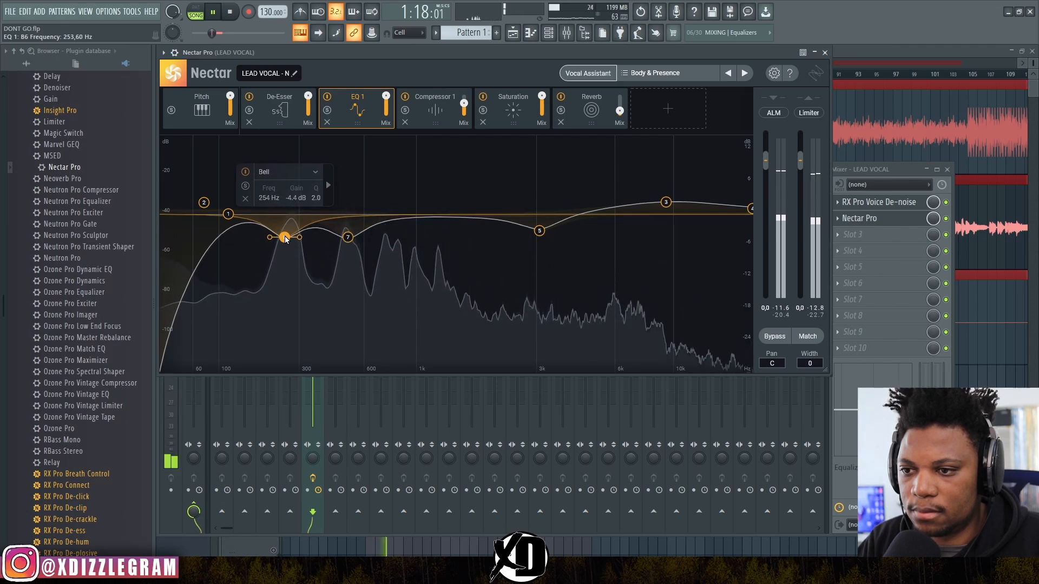
{"action": "key", "text": "space"}
{"action": "left_click", "coordinate": [561, 97]}
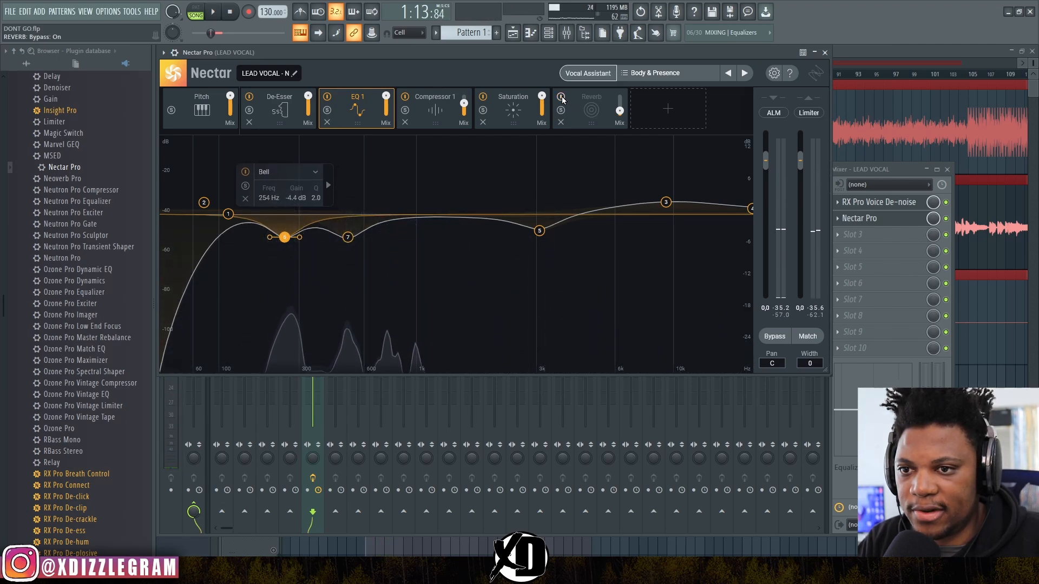
{"action": "key", "text": "space"}
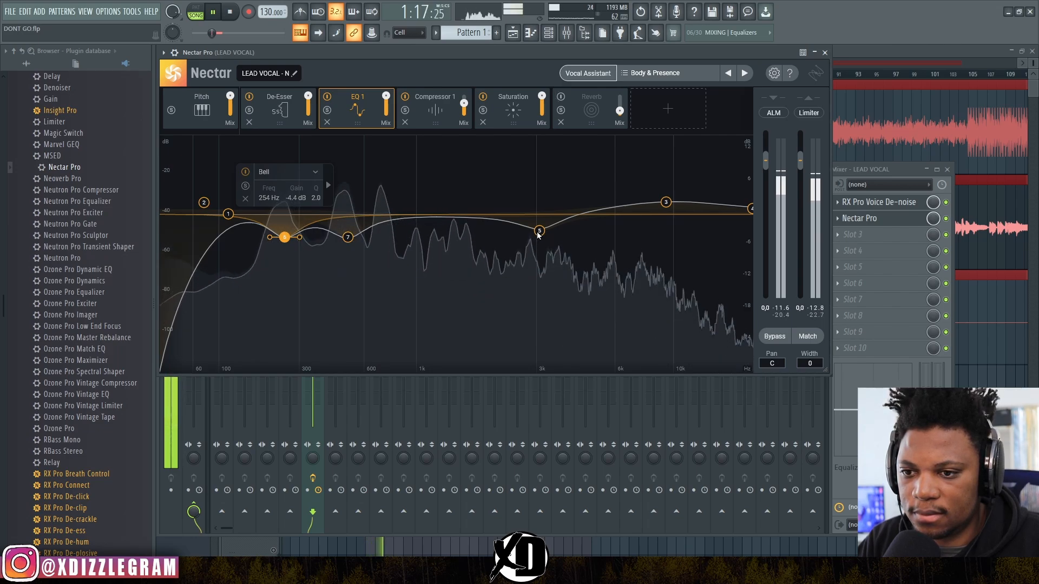
In EQ 1, shift node 5 to about 3383 Hz, add a 2.4 dB bell boost near 1908 Hz, and set node 3 to about 10817 Hz at 3.0 dB
{"action": "left_click_drag", "start_coordinate": [539, 230], "coordinate": [552, 231]}
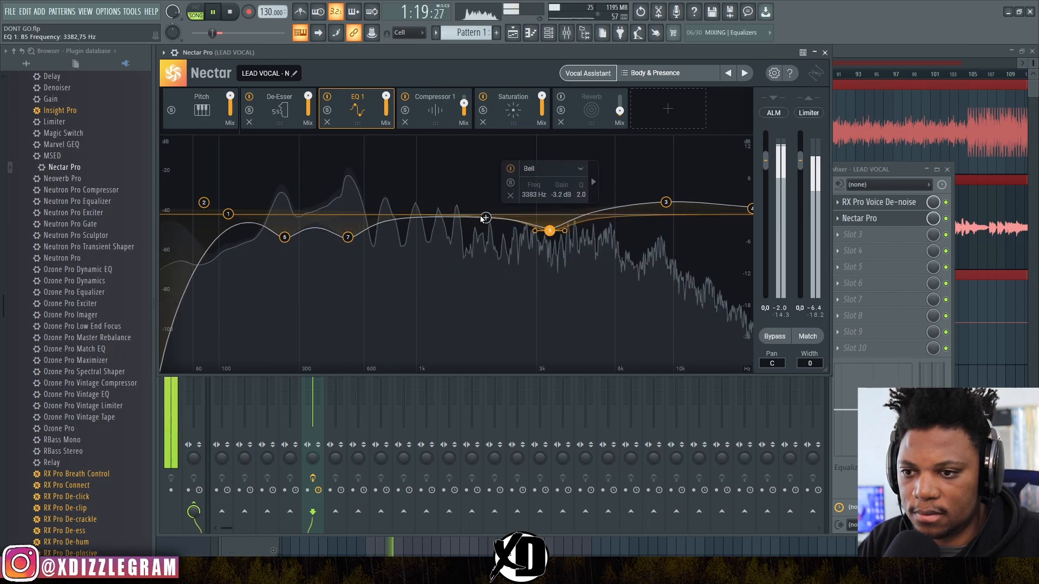
{"action": "left_click_drag", "start_coordinate": [482, 217], "coordinate": [487, 205]}
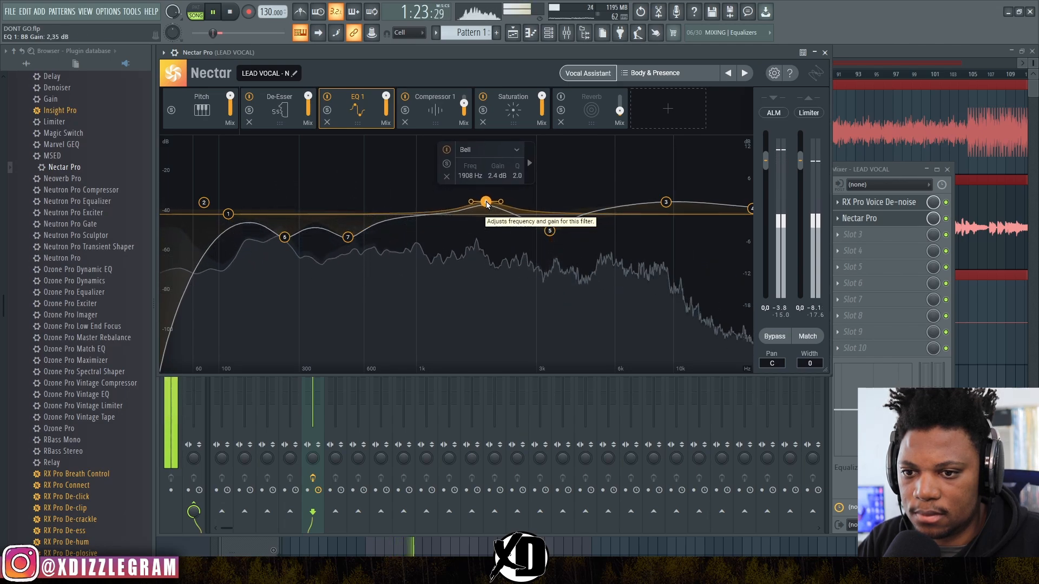
{"action": "left_click_drag", "start_coordinate": [666, 203], "coordinate": [681, 198]}
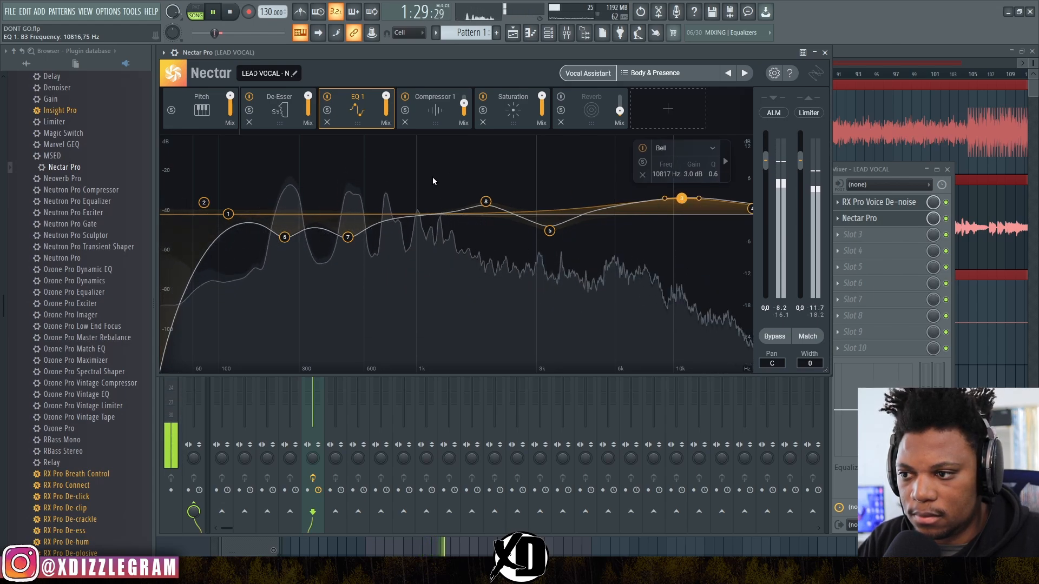
Raise EQ 1's high-pass to about 187 Hz, narrow node 6 to Q 4.9 at about 262 Hz, and audition the loop
{"action": "left_click", "coordinate": [229, 214]}
{"action": "key", "text": "space"}
{"action": "left_click_drag", "start_coordinate": [229, 215], "coordinate": [257, 216]}
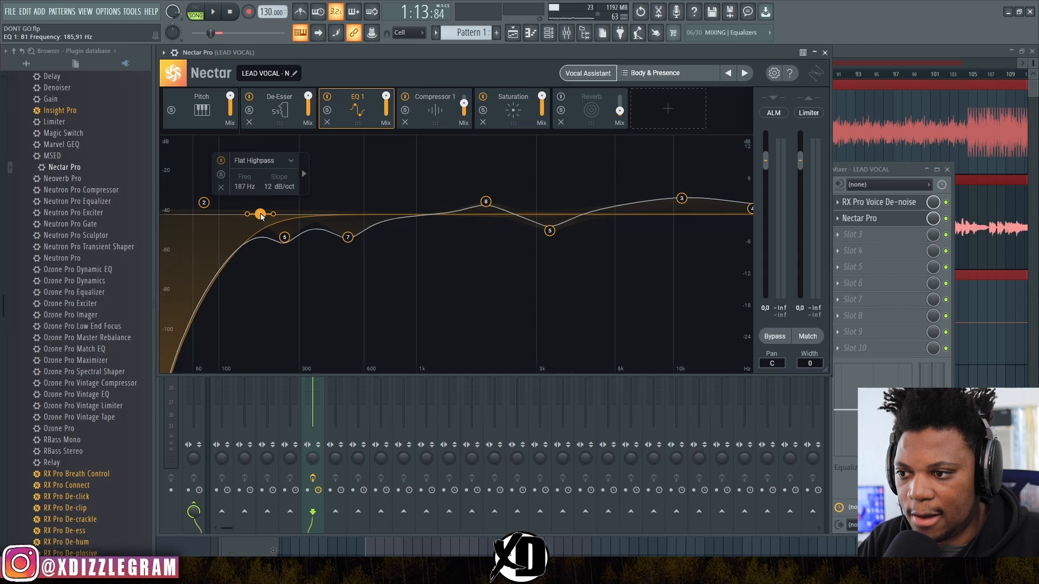
{"action": "left_click_drag", "start_coordinate": [286, 239], "coordinate": [301, 239]}
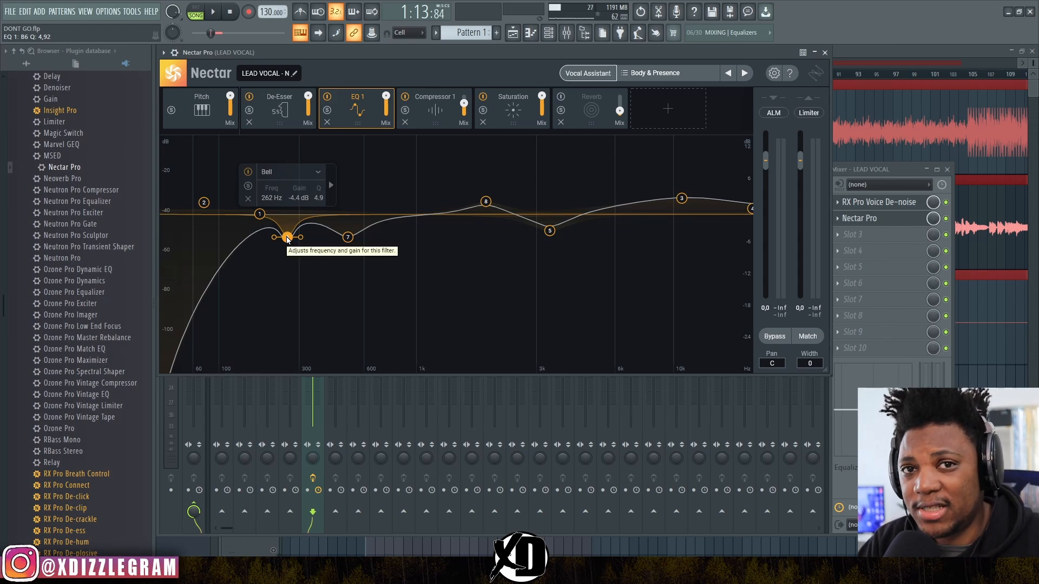
{"action": "key", "text": "space"}
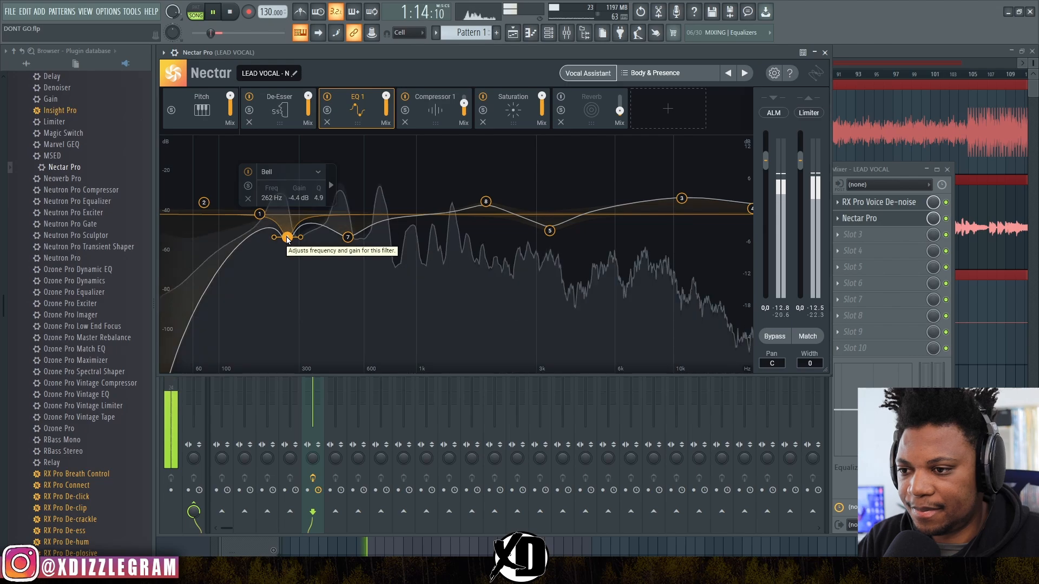
{"action": "key", "text": "space"}
Lower Compressor 1's threshold to about -27.3 dB and its makeup gain to about -1.7 dB while the vocal loop plays
{"action": "left_click", "coordinate": [434, 108]}
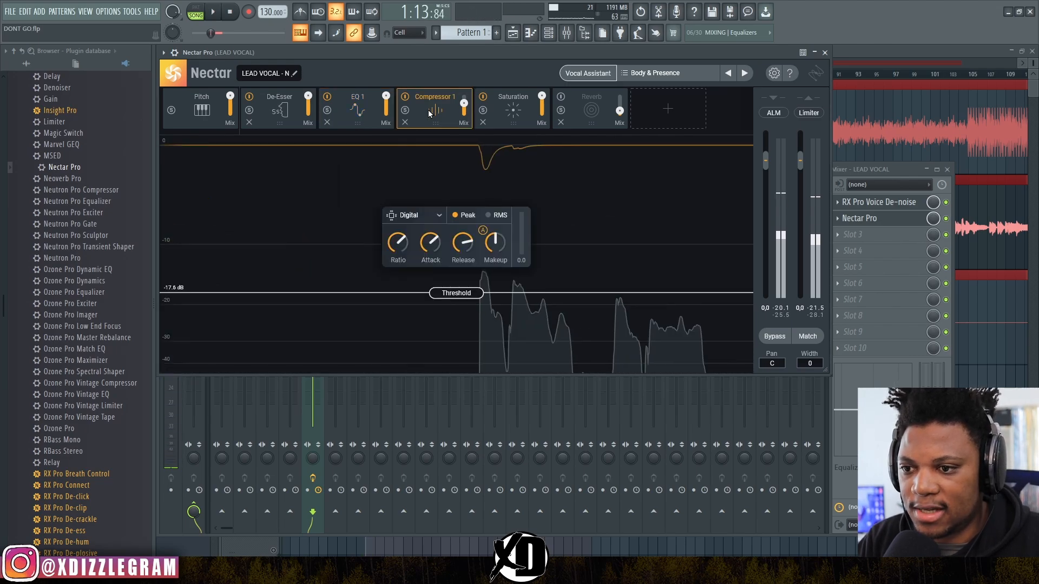
{"action": "key", "text": "space"}
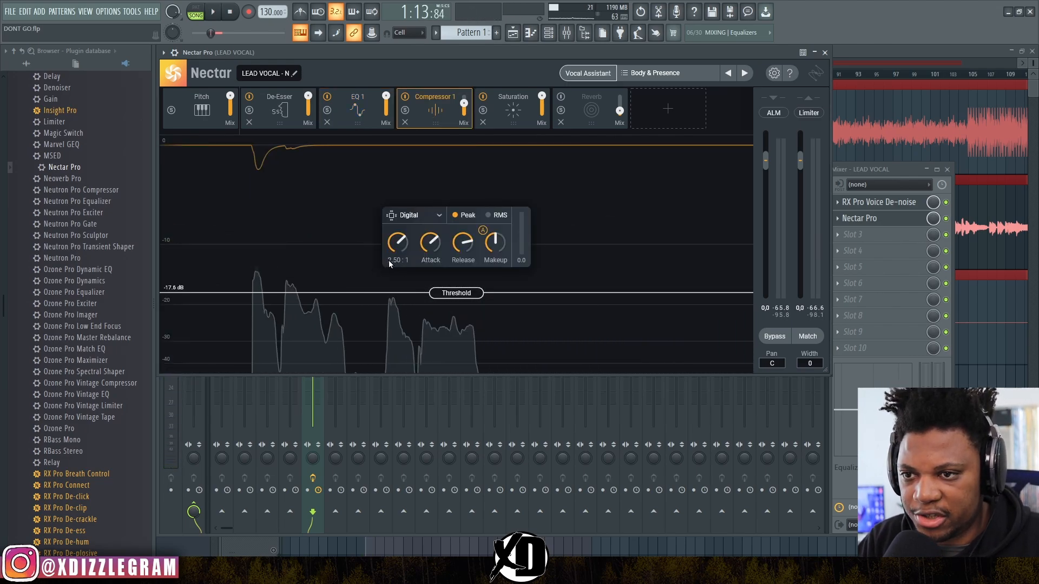
{"action": "left_click_drag", "start_coordinate": [469, 300], "coordinate": [463, 338]}
{"action": "key", "text": "space"}
{"action": "key", "text": "space"}
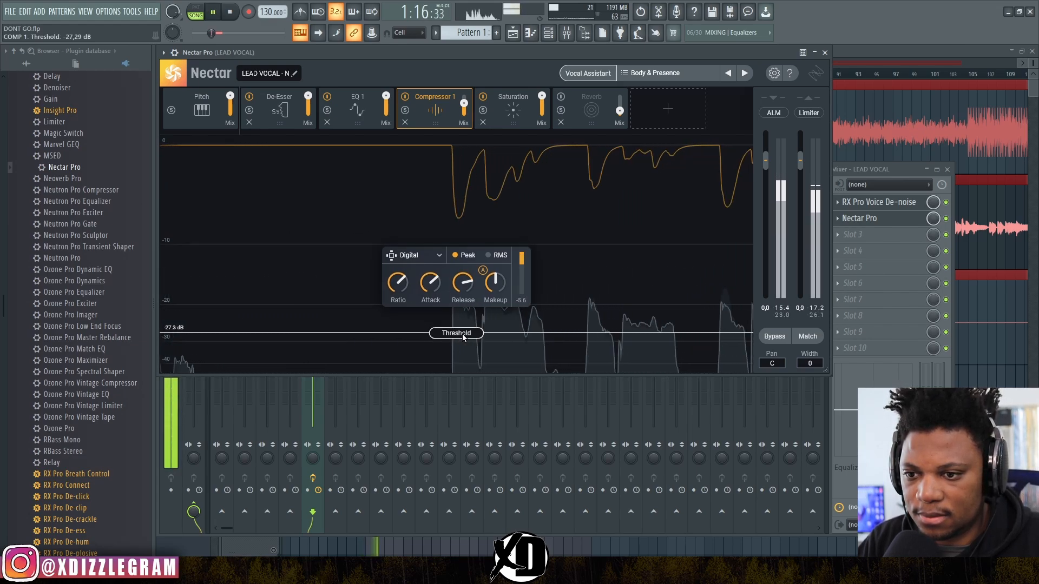
{"action": "left_click_drag", "start_coordinate": [492, 292], "coordinate": [493, 295]}
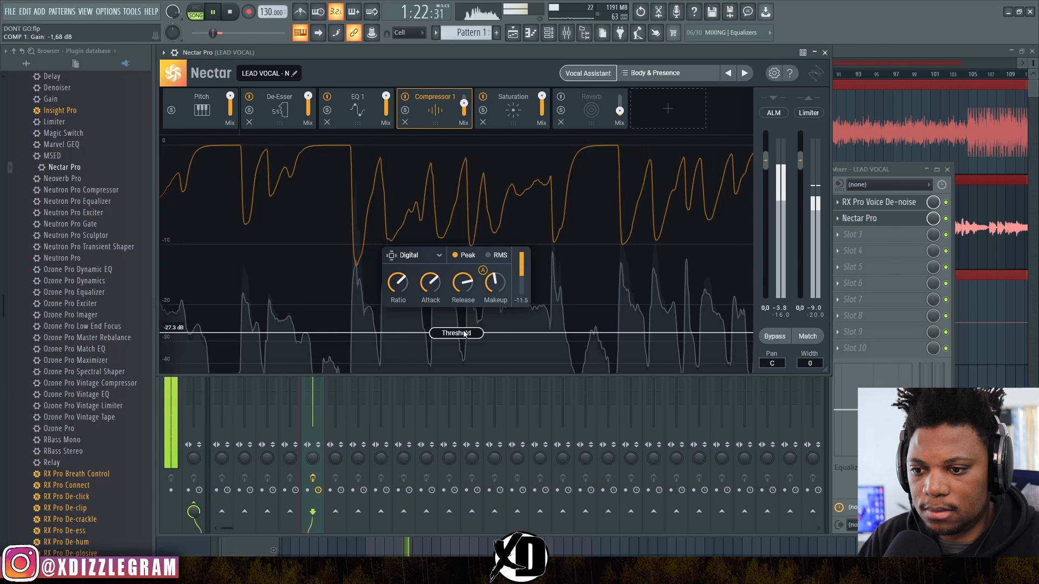
Shorten Compressor 1's attack to about 0.5 ms and fine-tune the threshold to about -25.7 dB while auditioning the vocal
{"action": "left_click_drag", "start_coordinate": [464, 333], "coordinate": [464, 331]}
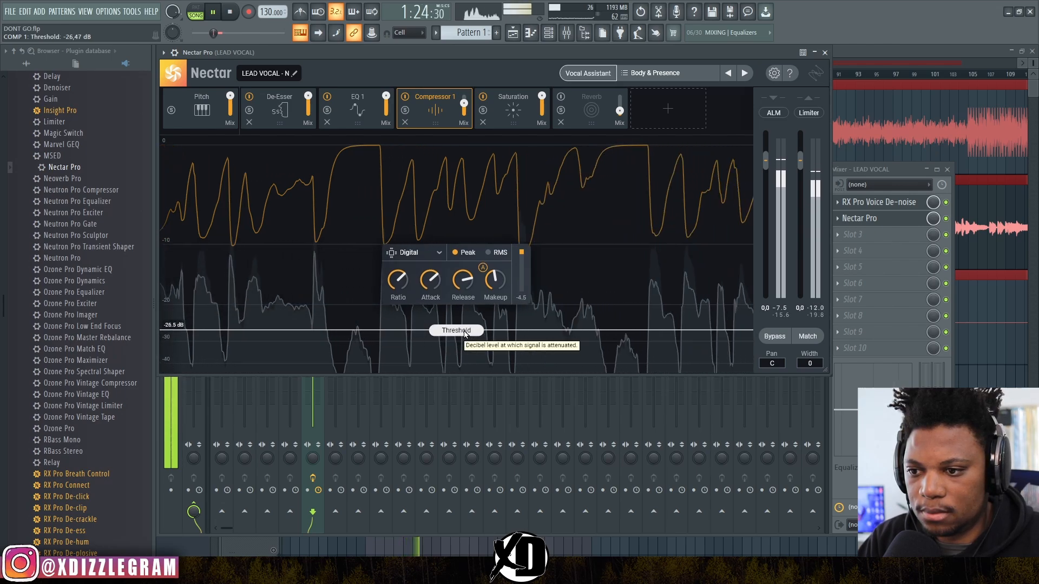
{"action": "left_click_drag", "start_coordinate": [427, 286], "coordinate": [442, 331]}
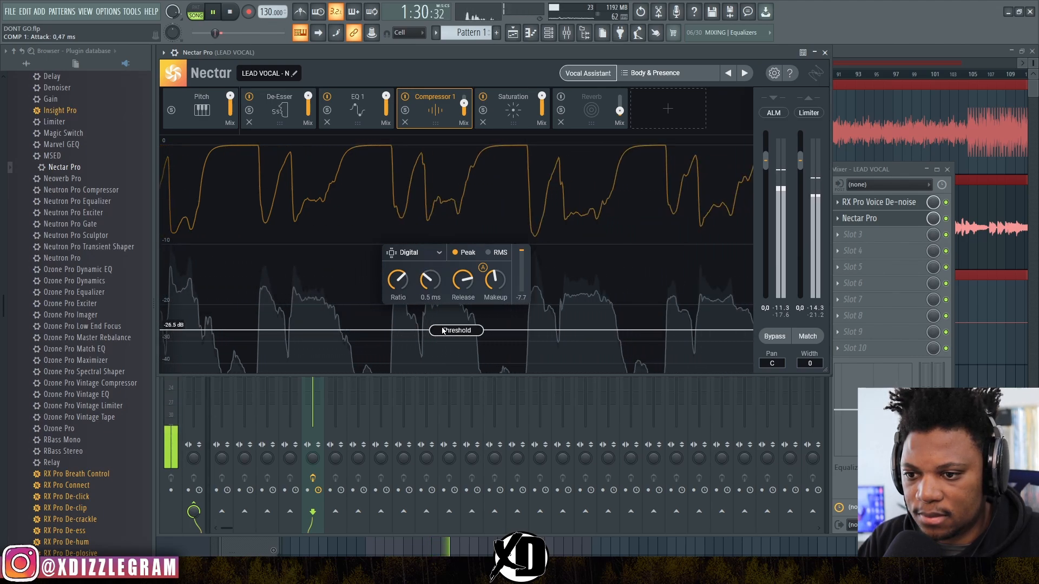
{"action": "left_click_drag", "start_coordinate": [457, 333], "coordinate": [457, 326]}
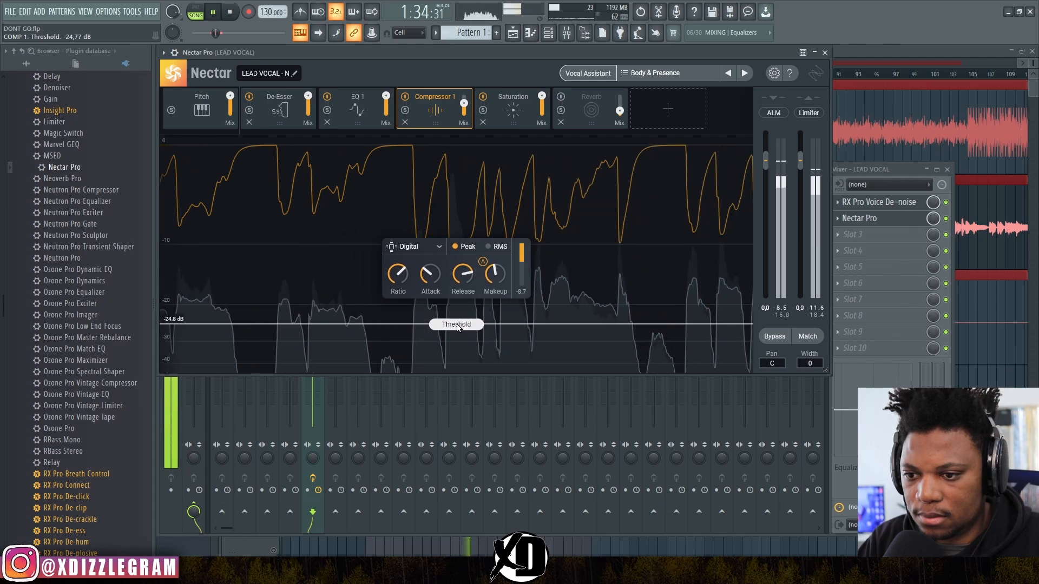
{"action": "key", "text": "space"}
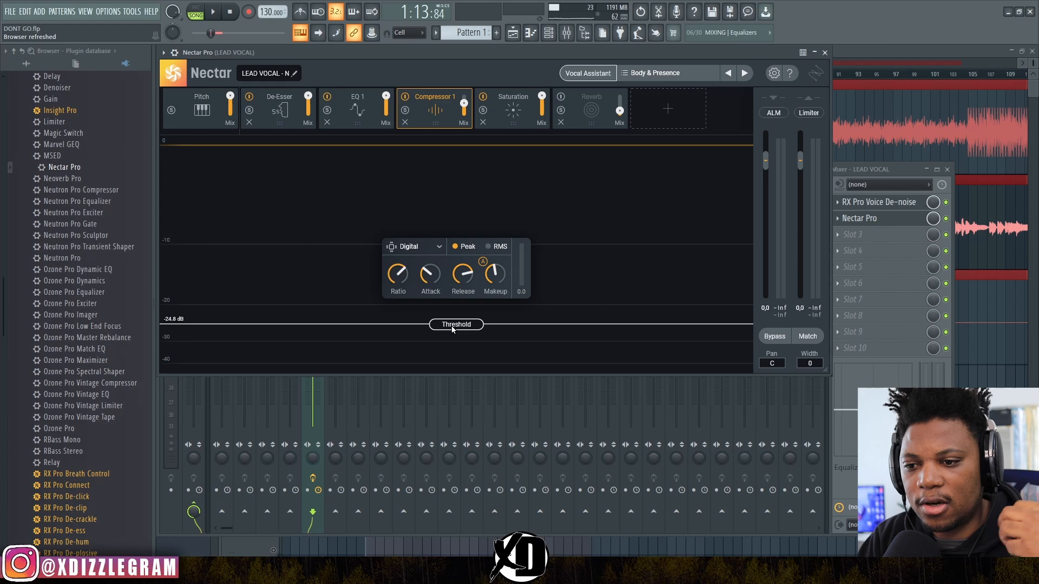
{"action": "key", "text": "space"}
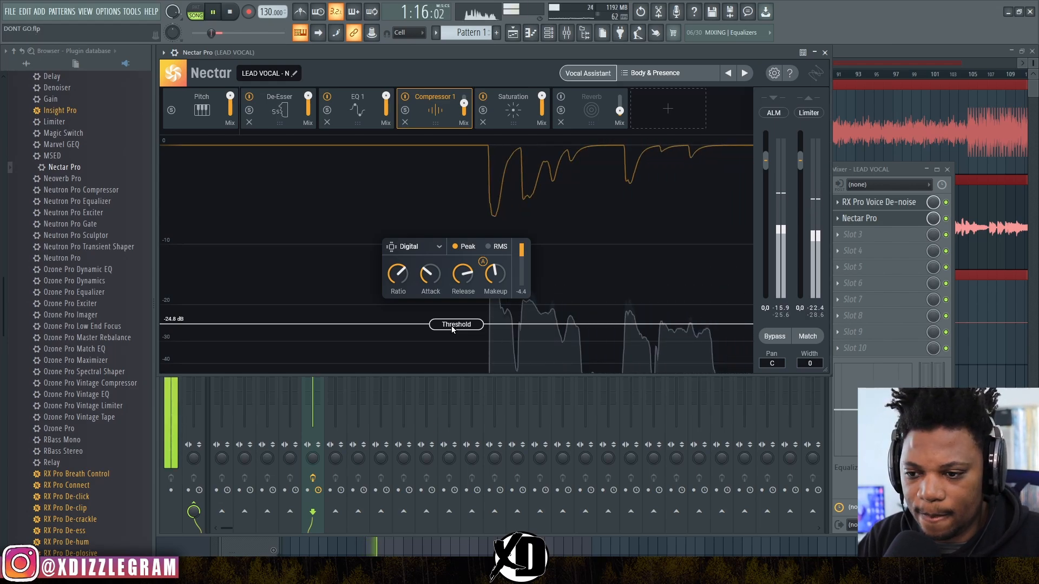
{"action": "left_click_drag", "start_coordinate": [452, 329], "coordinate": [454, 332]}
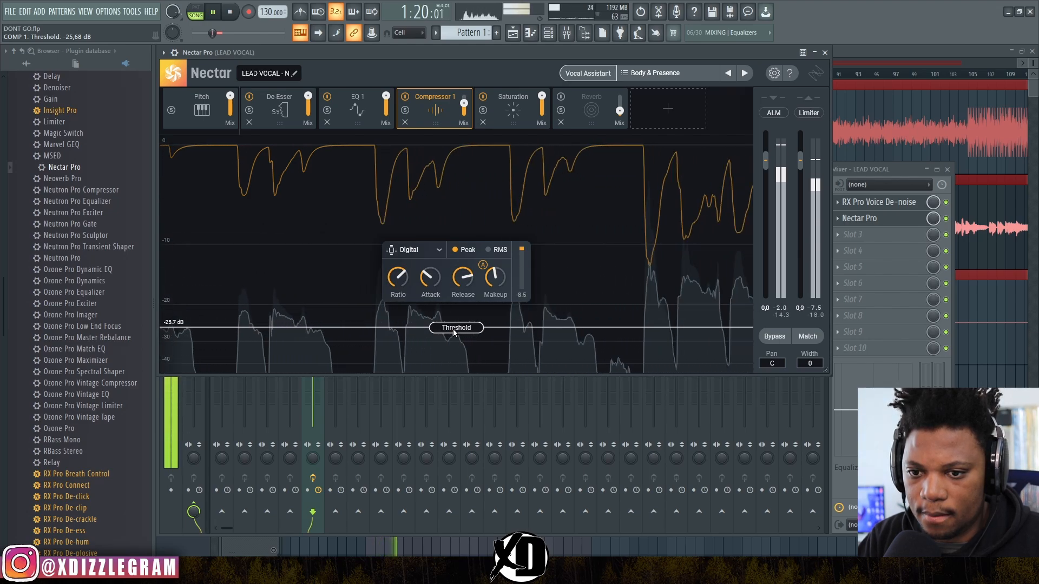
{"action": "key", "text": "space"}
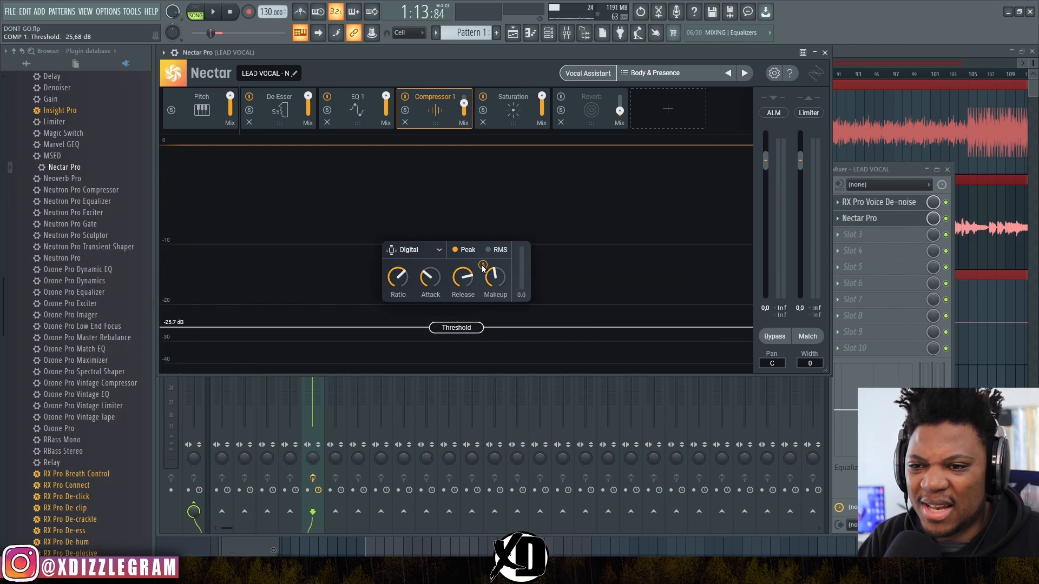
Show the Saturation module, try the Tube mode, and return the mode to Tape
{"action": "left_click", "coordinate": [503, 112]}
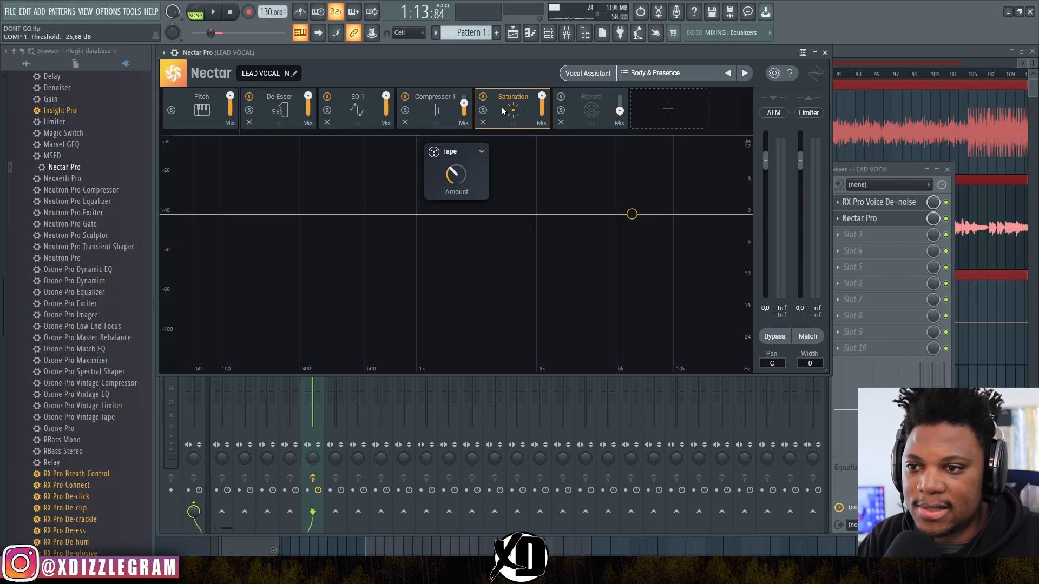
{"action": "left_click", "coordinate": [468, 154]}
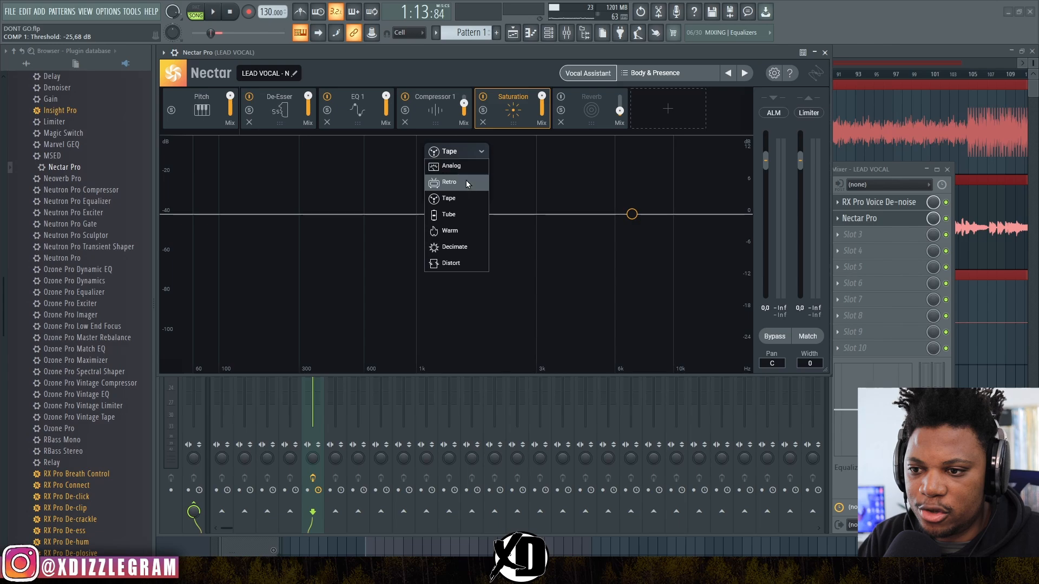
{"action": "left_click", "coordinate": [462, 215]}
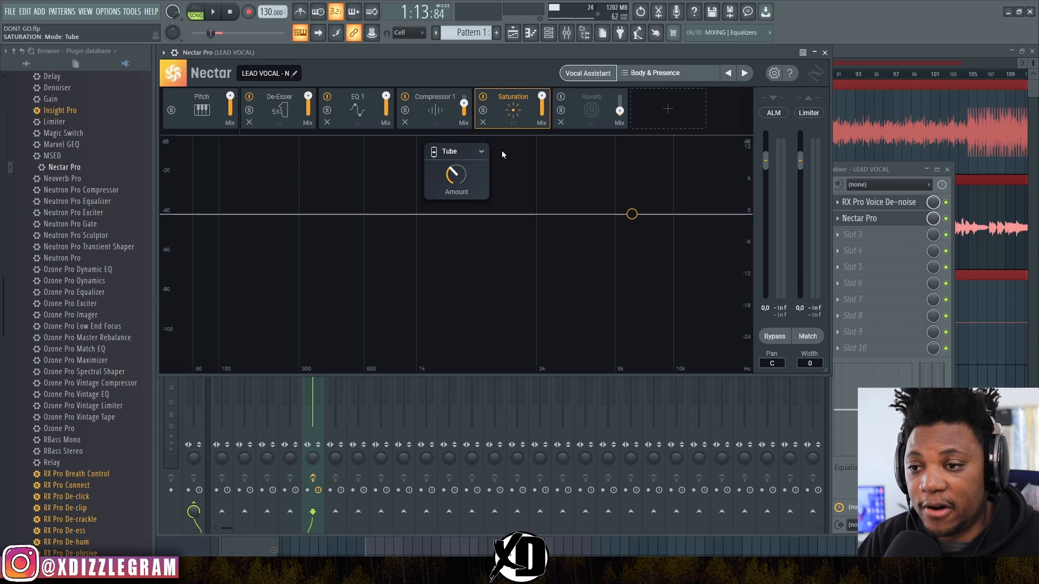
{"action": "left_click", "coordinate": [475, 151]}
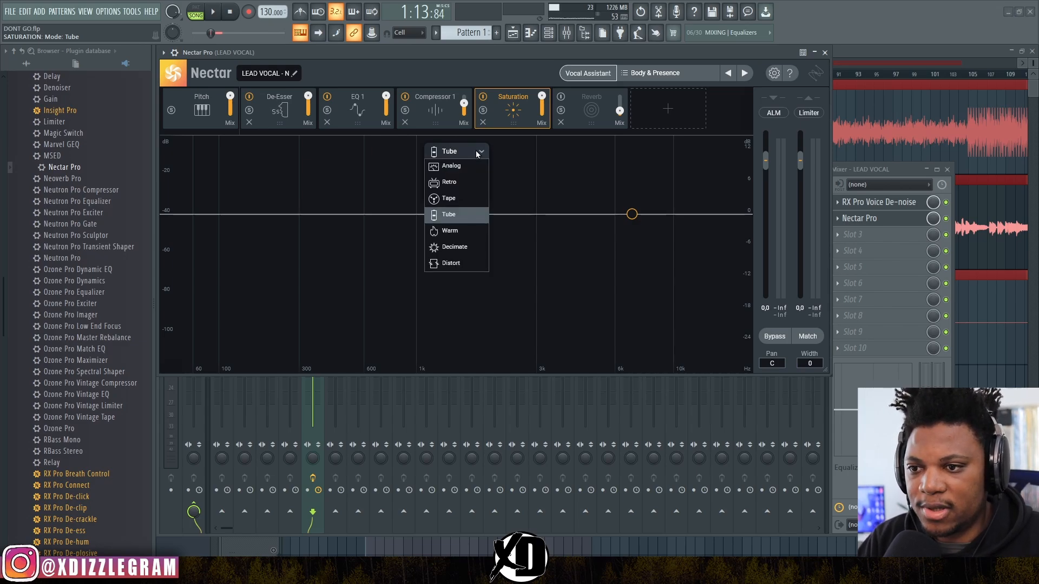
{"action": "left_click", "coordinate": [466, 199]}
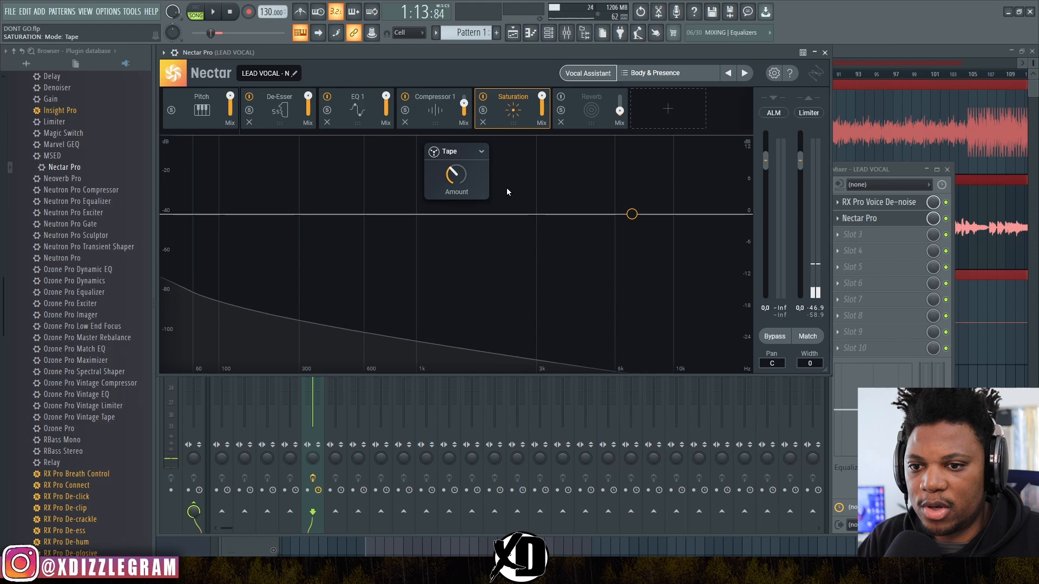
Raise the Tape saturation amount to 100% and audition the vocal loop
{"action": "key", "text": "space"}
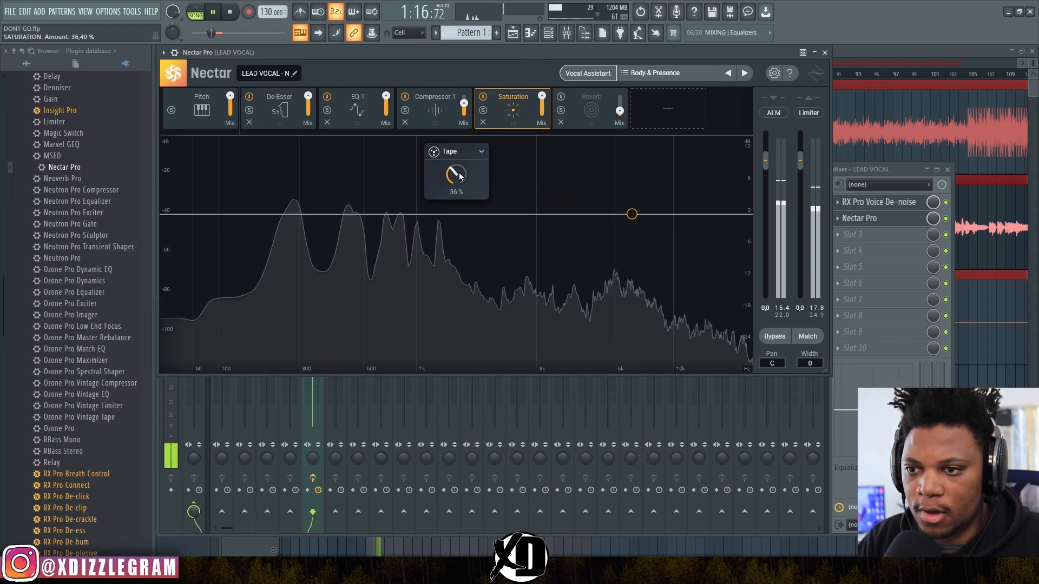
{"action": "key", "text": "space"}
{"action": "left_click_drag", "start_coordinate": [460, 176], "coordinate": [459, 138]}
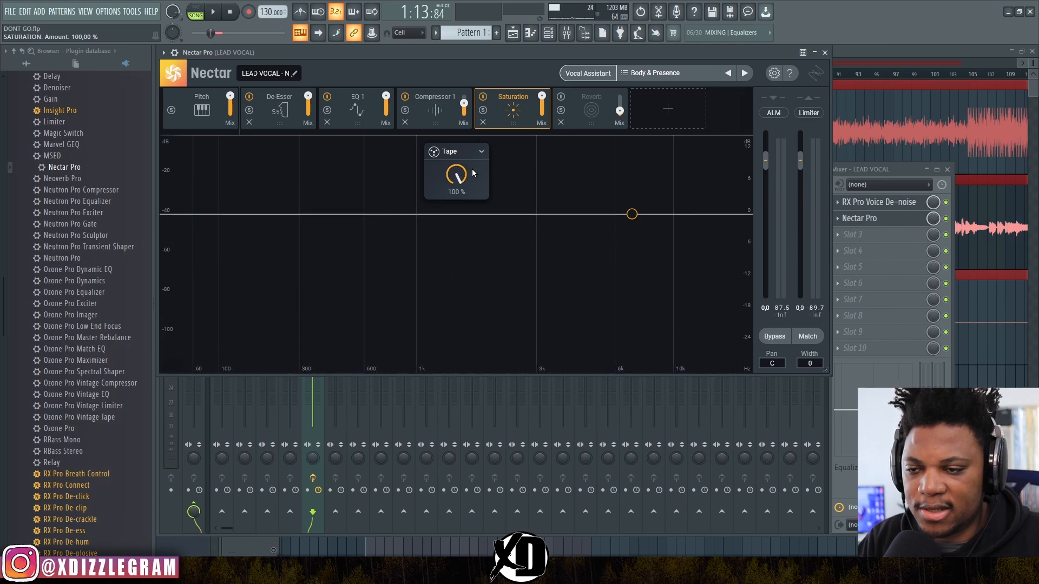
{"action": "key", "text": "space"}
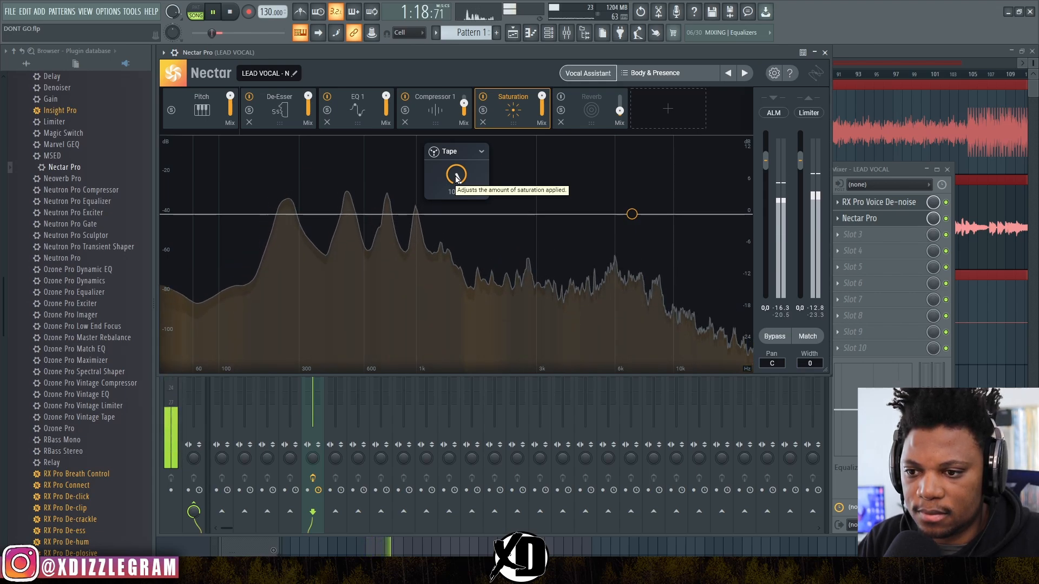
{"action": "key", "text": "space"}
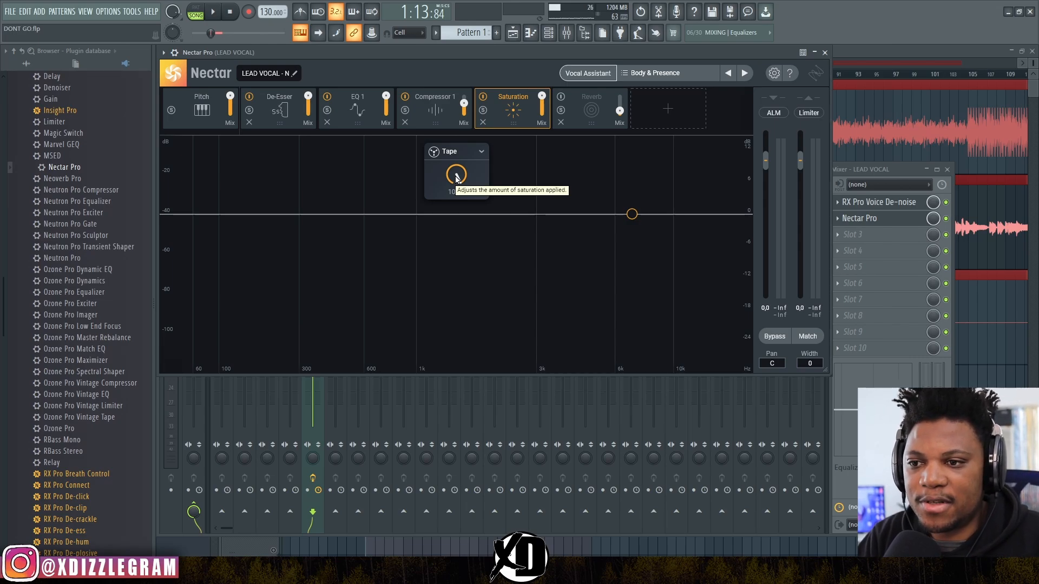
Reduce the Tape saturation amount to about 50% and audition the vocal loop
{"action": "left_click_drag", "start_coordinate": [456, 176], "coordinate": [457, 180]}
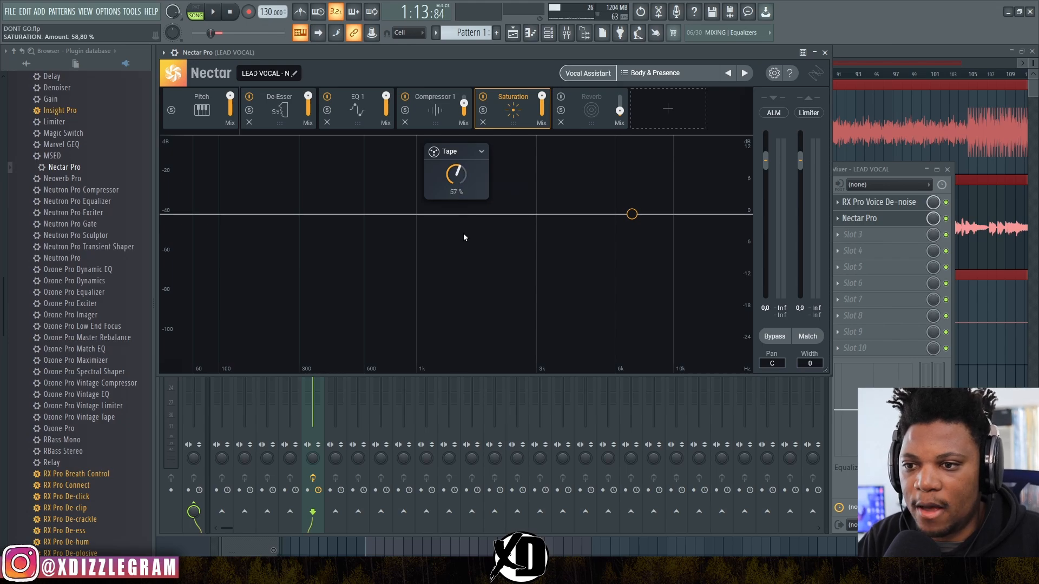
{"action": "left_click_drag", "start_coordinate": [466, 259], "coordinate": [464, 240]}
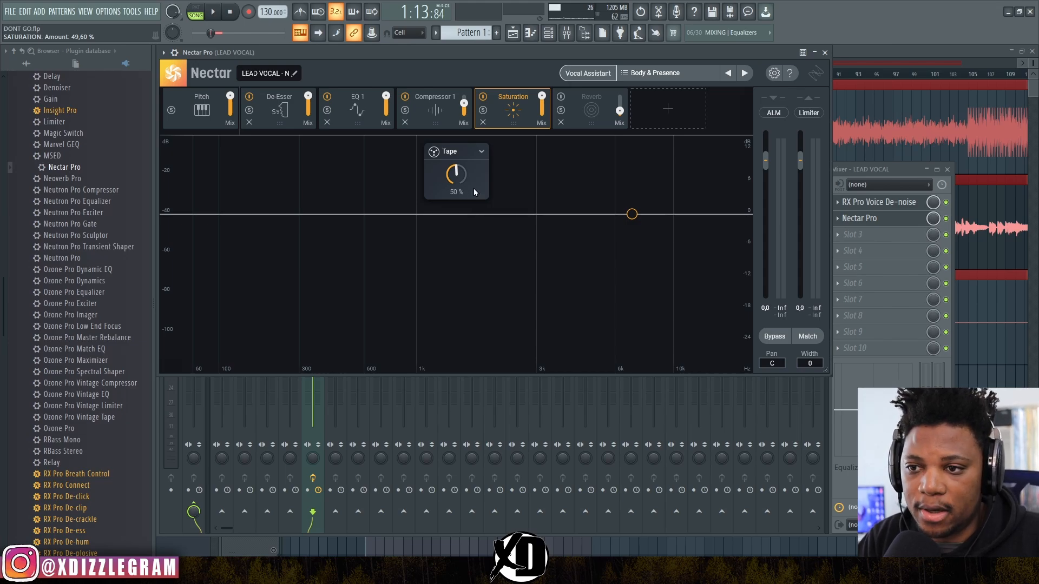
{"action": "key", "text": "space"}
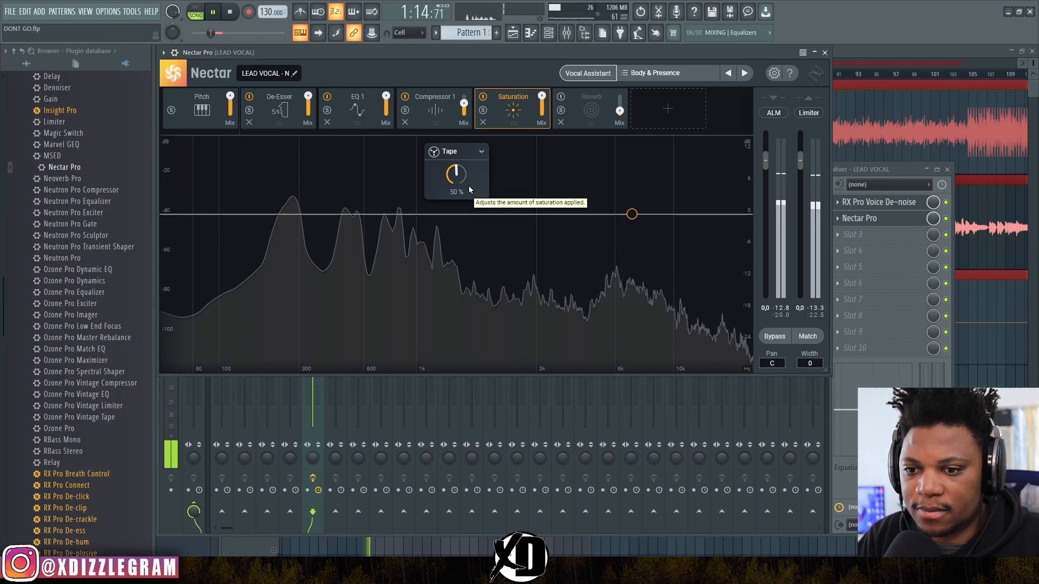
{"action": "key", "text": "space"}
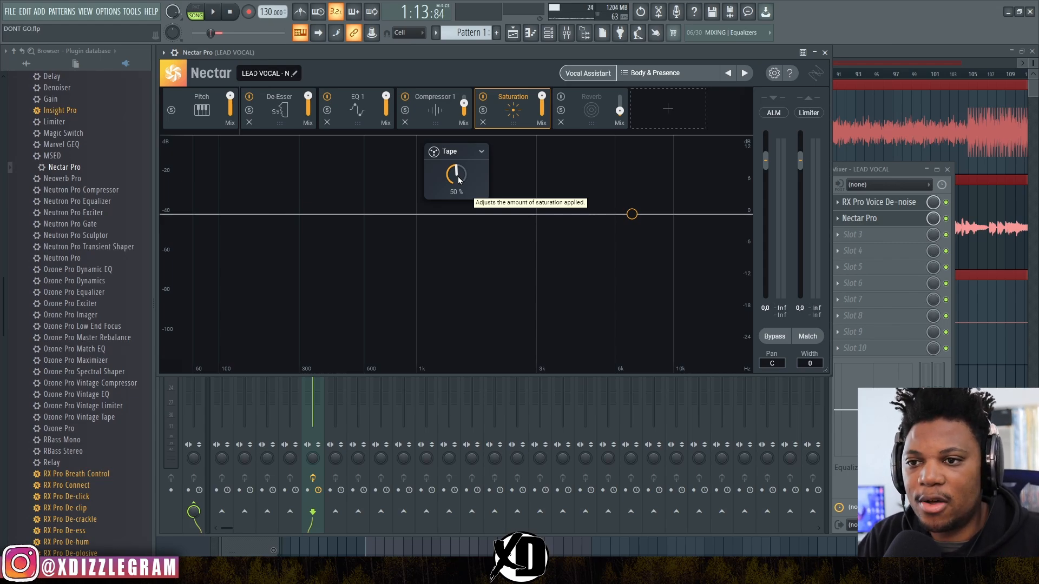
Re-enable the Reverb module with its settings shown and play the vocal loop
{"action": "left_click", "coordinate": [576, 117]}
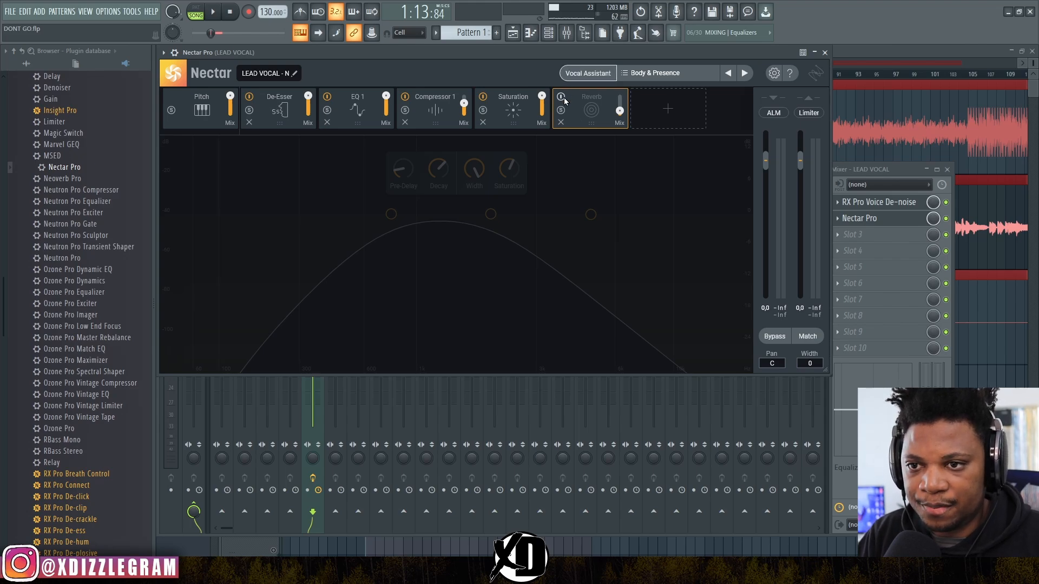
{"action": "left_click", "coordinate": [560, 97]}
{"action": "key", "text": "space"}
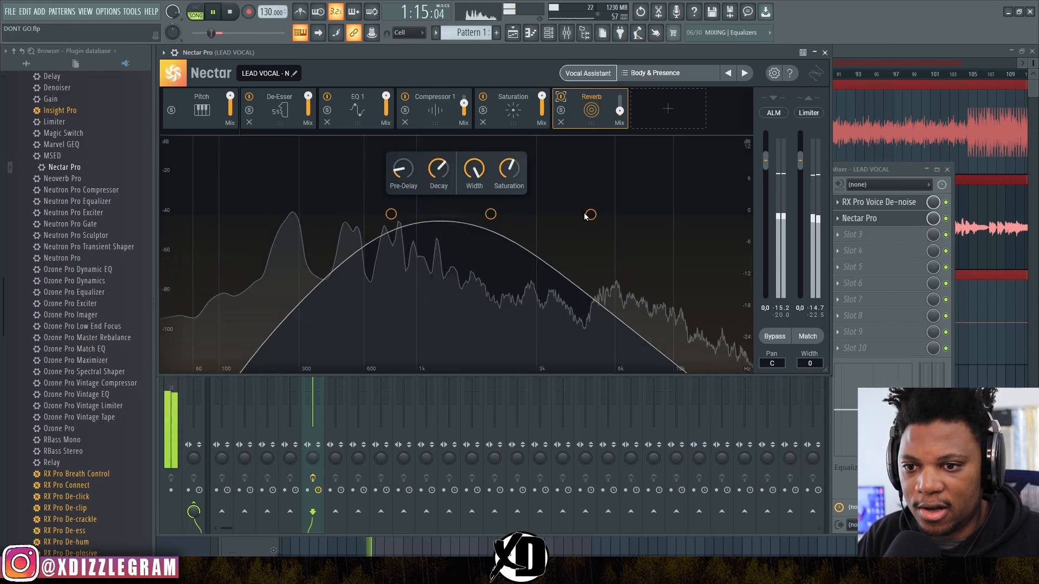
Set the reverb's high cutoff to about 3.4 kHz and its mid band to about 7.8 kHz with a 4.4 dB boost while auditioning
{"action": "left_click_drag", "start_coordinate": [592, 215], "coordinate": [616, 215]}
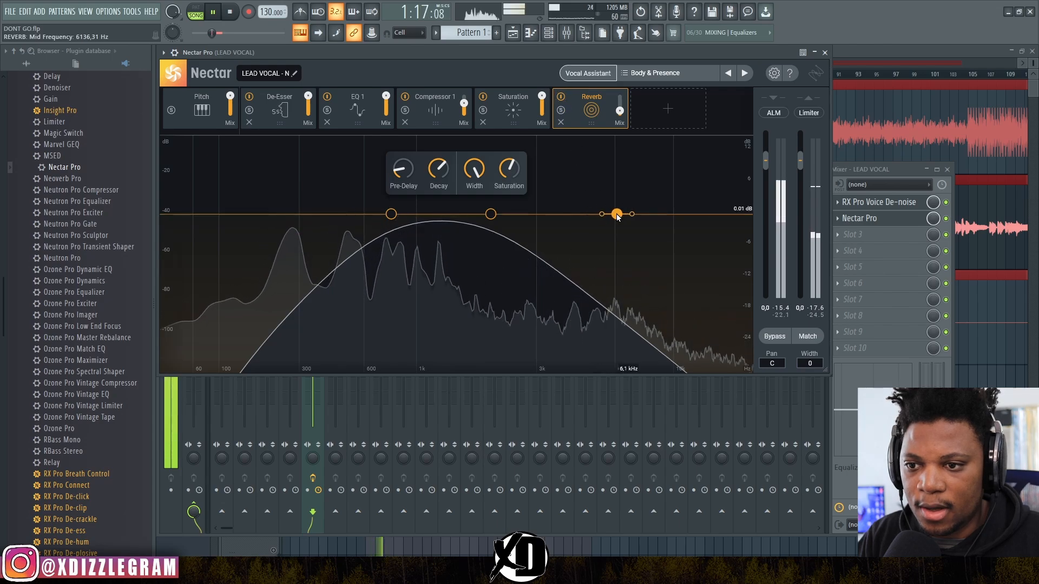
{"action": "key", "text": "space"}
{"action": "left_click_drag", "start_coordinate": [490, 214], "coordinate": [542, 214]}
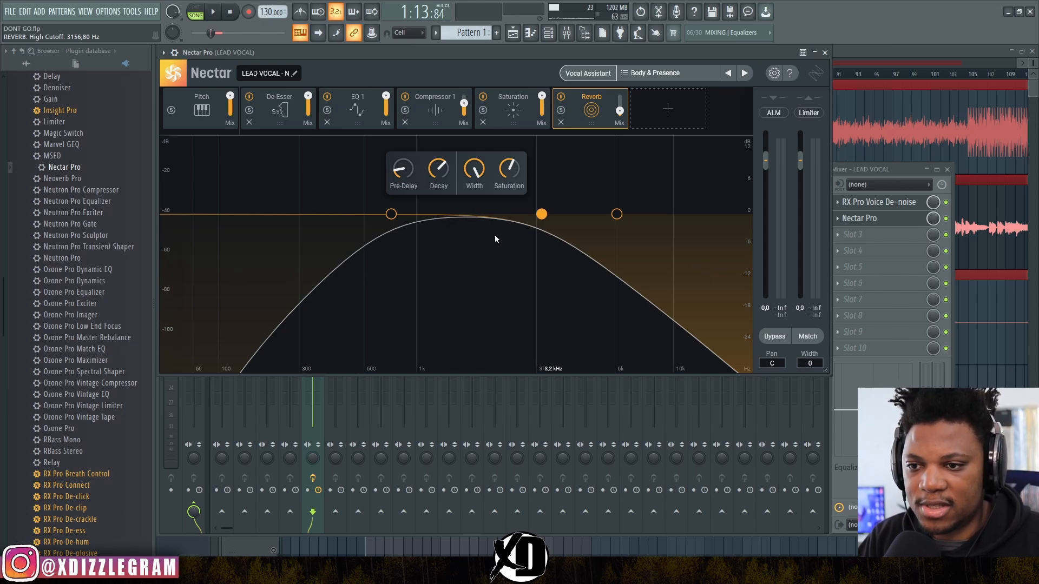
{"action": "key", "text": "space"}
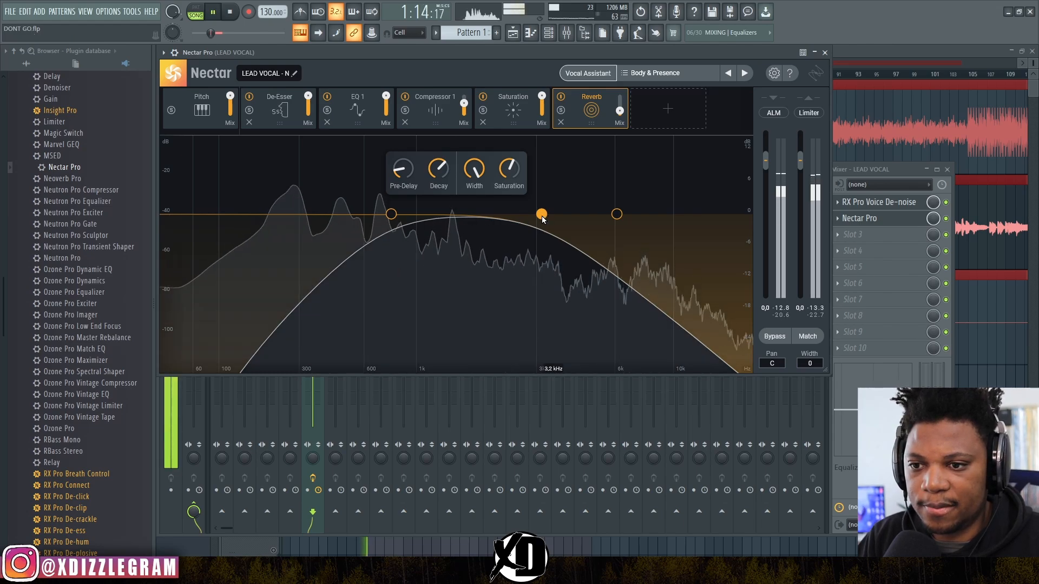
{"action": "left_click_drag", "start_coordinate": [541, 214], "coordinate": [545, 214]}
{"action": "left_click_drag", "start_coordinate": [616, 214], "coordinate": [644, 191]}
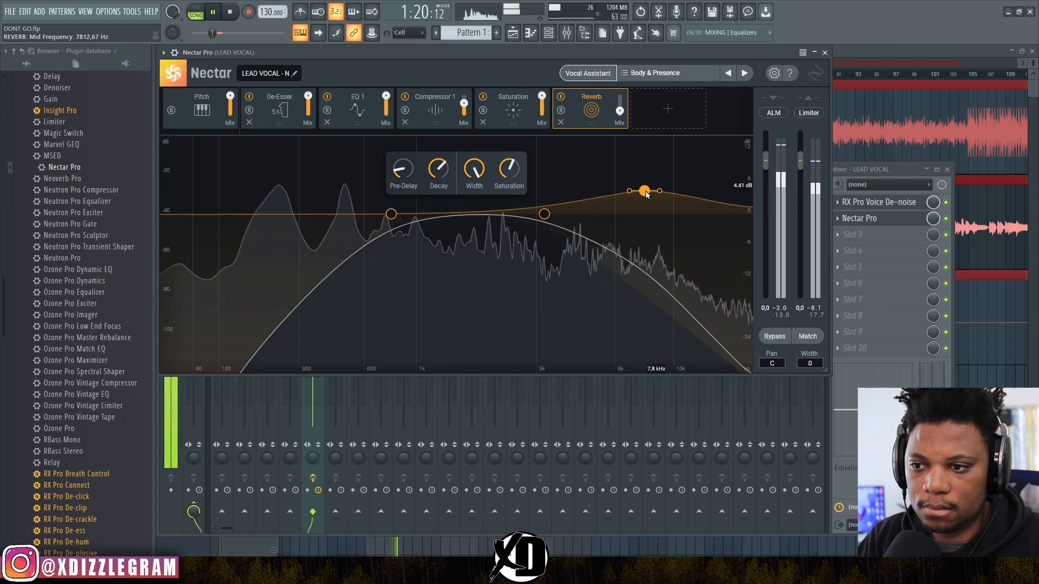
{"action": "left_click", "coordinate": [391, 214]}
{"action": "mouse_move", "coordinate": [544, 214]}
{"action": "left_mouse_down"}
{"action": "mouse_move", "coordinate": [487, 234]}
{"action": "mouse_move", "coordinate": [549, 229]}
{"action": "left_mouse_up"}
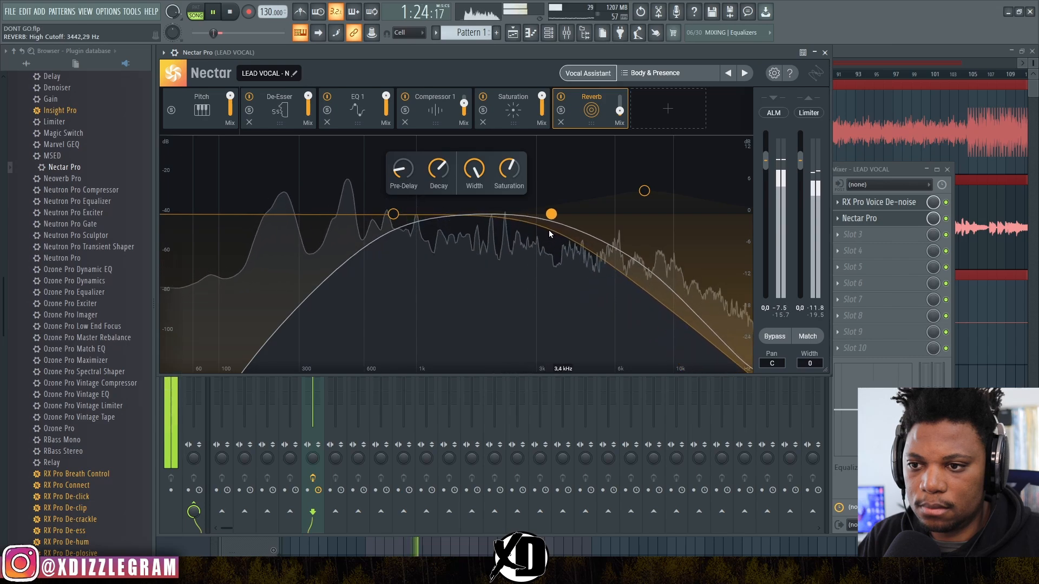
Set the reverb's width to about 67% and its decay to about 2.95 s, checking the sound on the vocal loop
{"action": "left_click_drag", "start_coordinate": [511, 170], "coordinate": [488, 218]}
{"action": "key", "text": "space"}
{"action": "mouse_move", "coordinate": [443, 177]}
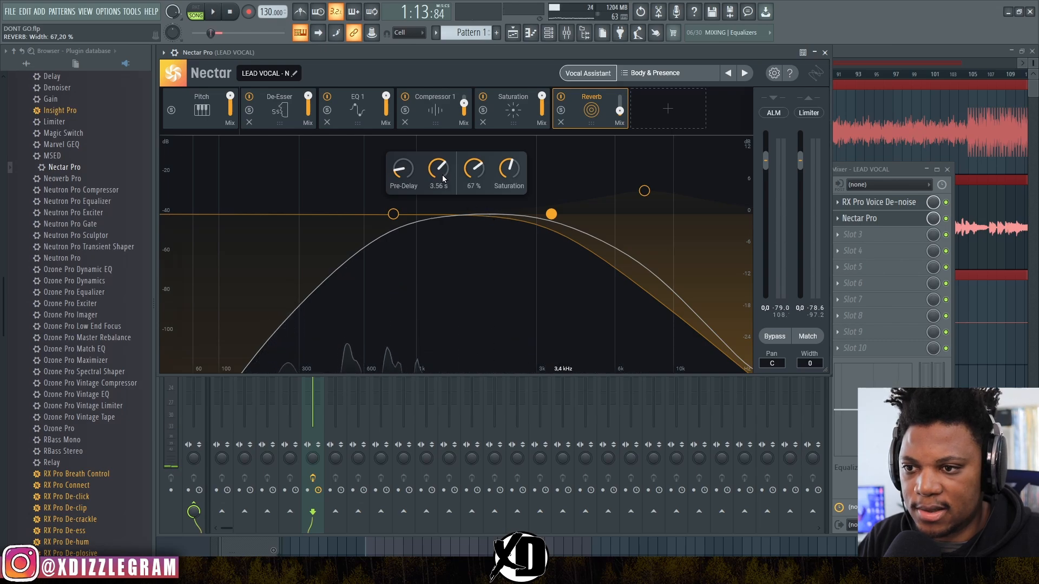
{"action": "key", "text": "space"}
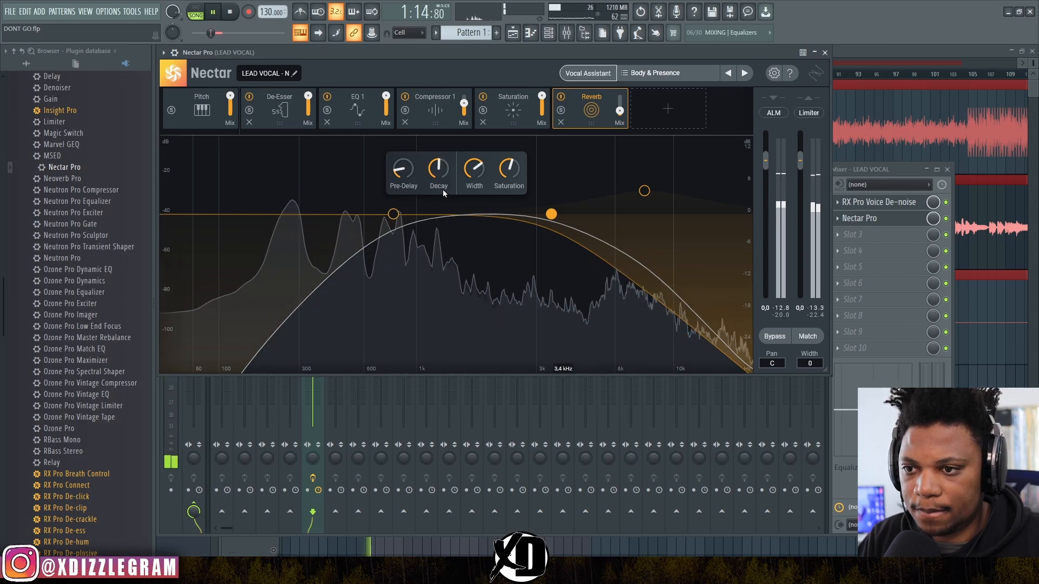
{"action": "left_click_drag", "start_coordinate": [438, 173], "coordinate": [438, 177]}
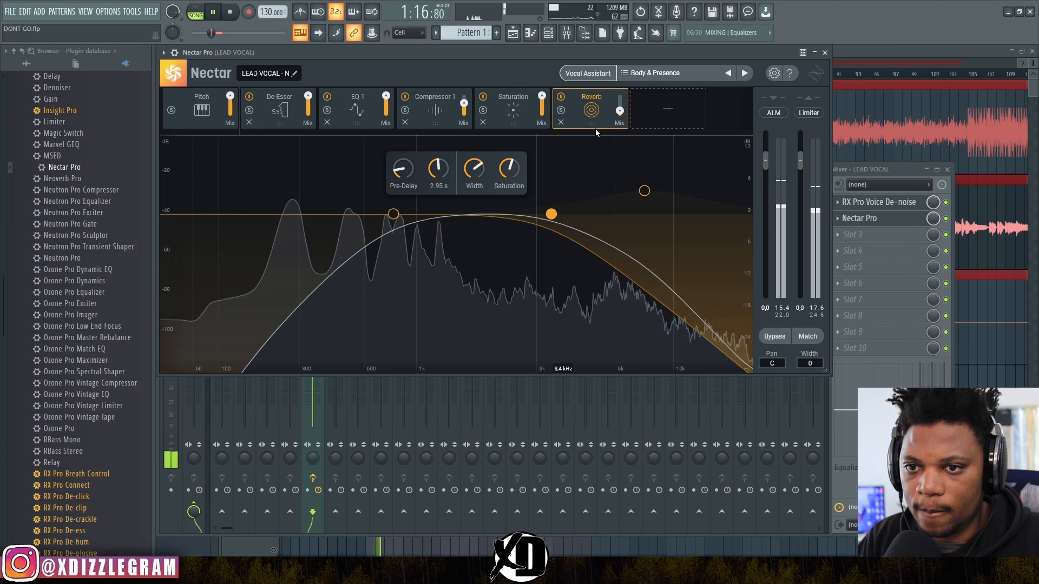
{"action": "key", "text": "space"}
Set the Reverb module's wet mix to about 10.7% and audition the vocal loop
{"action": "left_click_drag", "start_coordinate": [620, 112], "coordinate": [631, 122]}
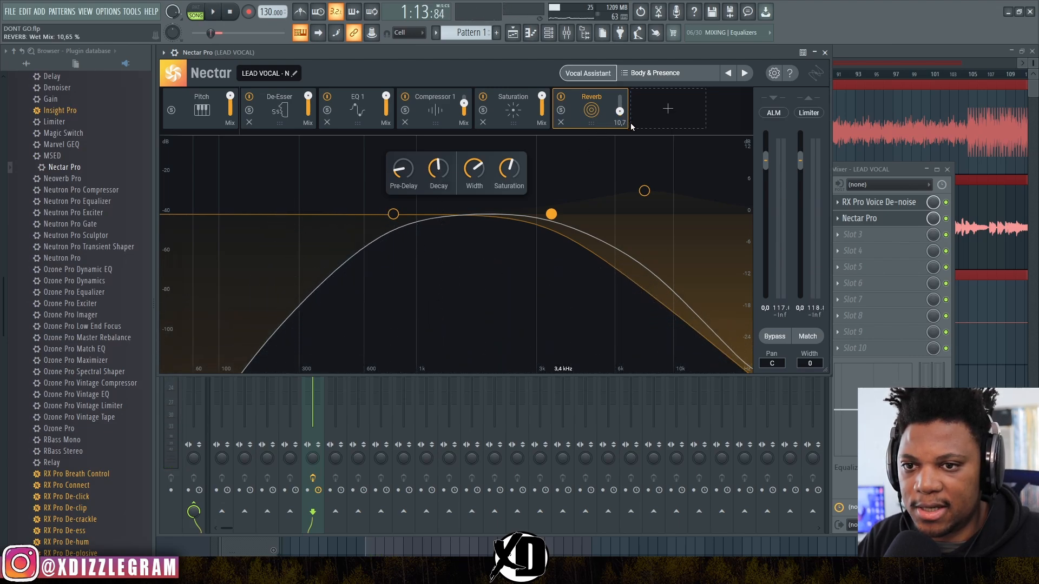
{"action": "key", "text": "space"}
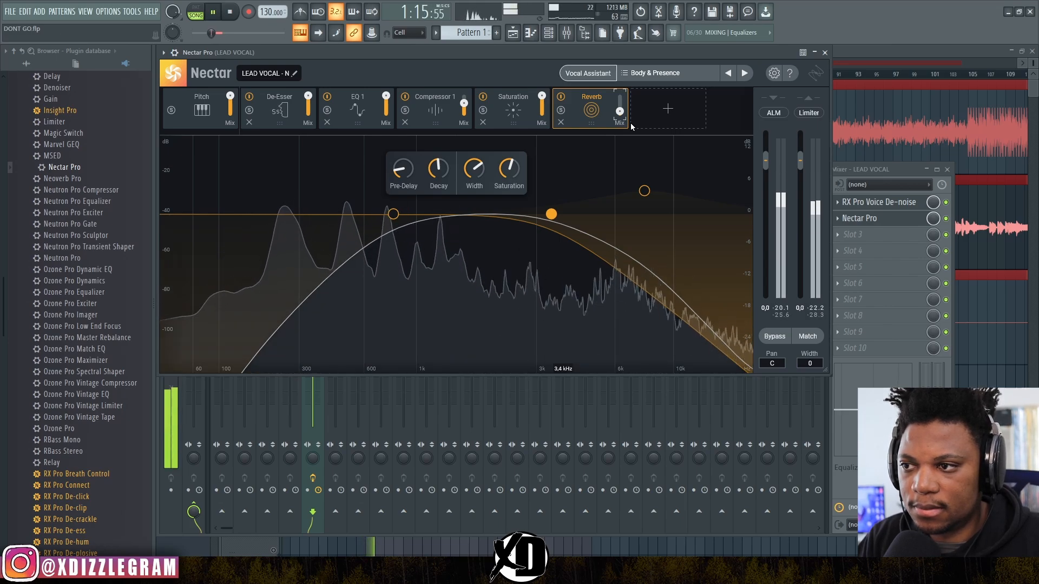
{"action": "key", "text": "space"}
Unmute the BEAT track in the playlist and play the lead vocal together with the beat
{"action": "left_click", "coordinate": [856, 52]}
{"action": "left_click", "coordinate": [274, 167]}
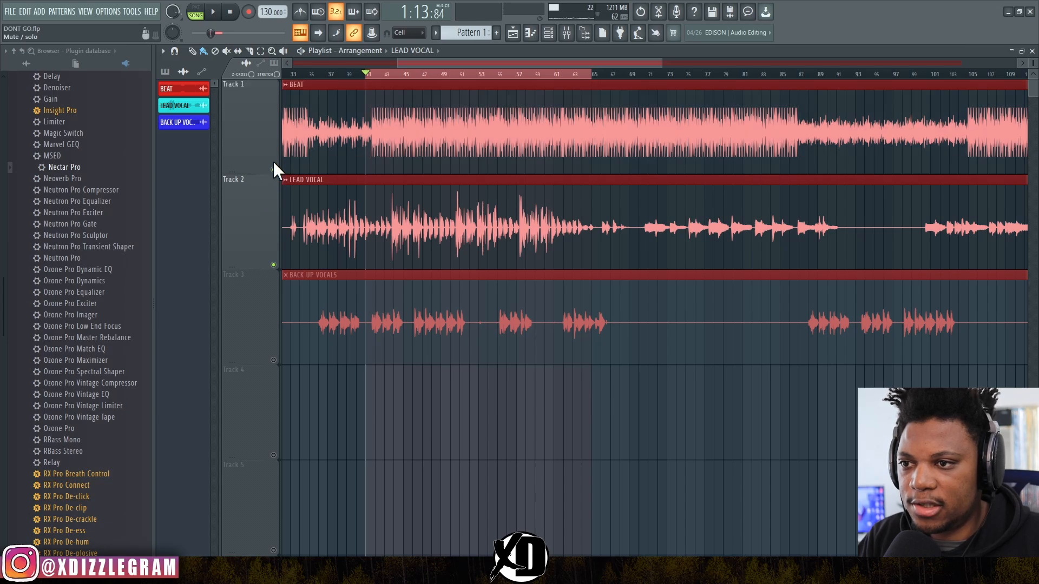
{"action": "scroll", "coordinate": [384, 75], "scroll_direction": "up", "scroll_amount": 5}
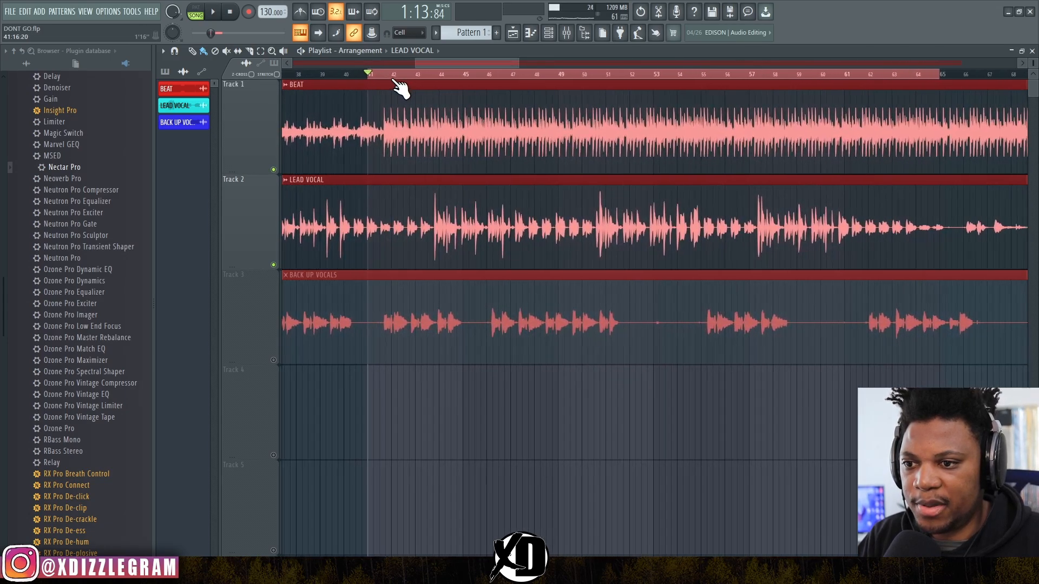
{"action": "key", "text": "space"}
Reopen Nectar Pro from the lead vocal's mixer channel and compare playback with all its processing bypassed and active
{"action": "left_click", "coordinate": [566, 32]}
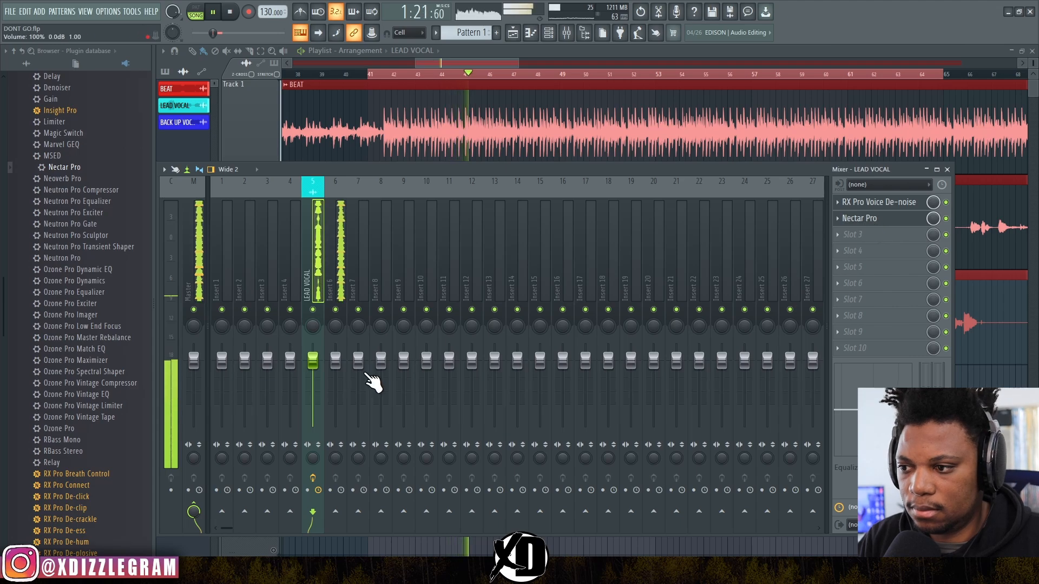
{"action": "left_click", "coordinate": [890, 219]}
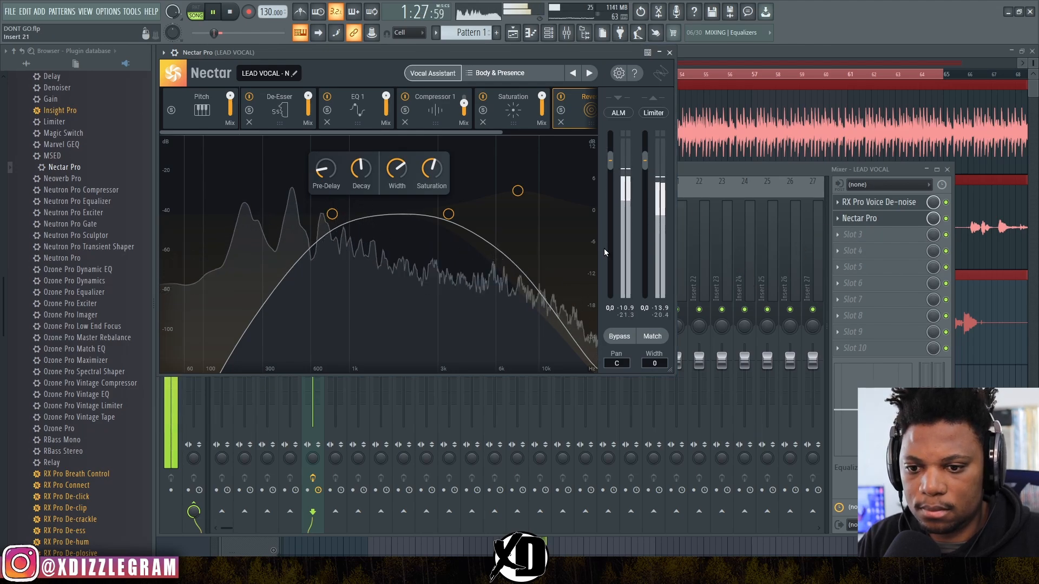
{"action": "left_click", "coordinate": [622, 339]}
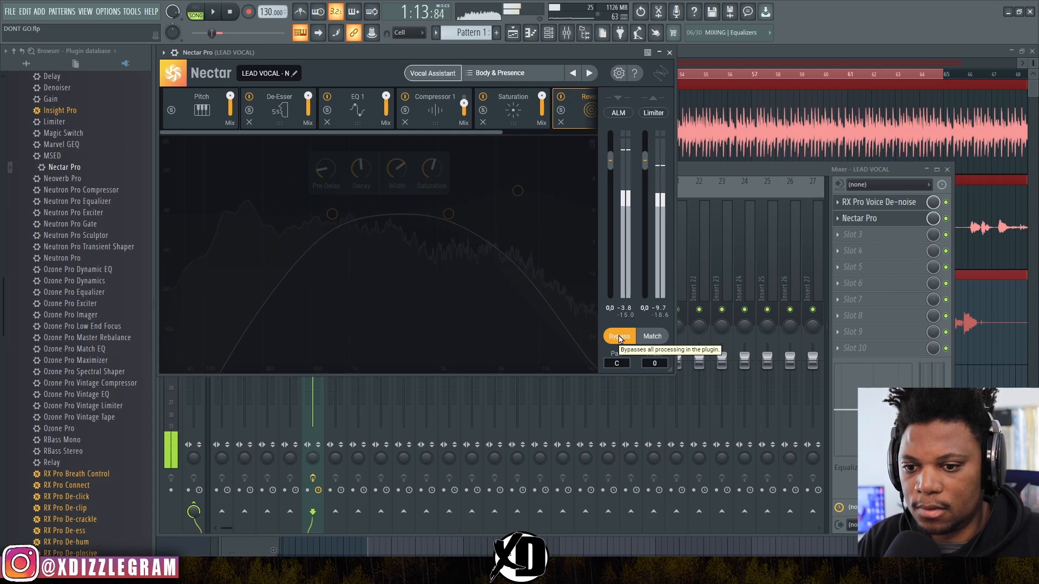
{"action": "left_click", "coordinate": [619, 336]}
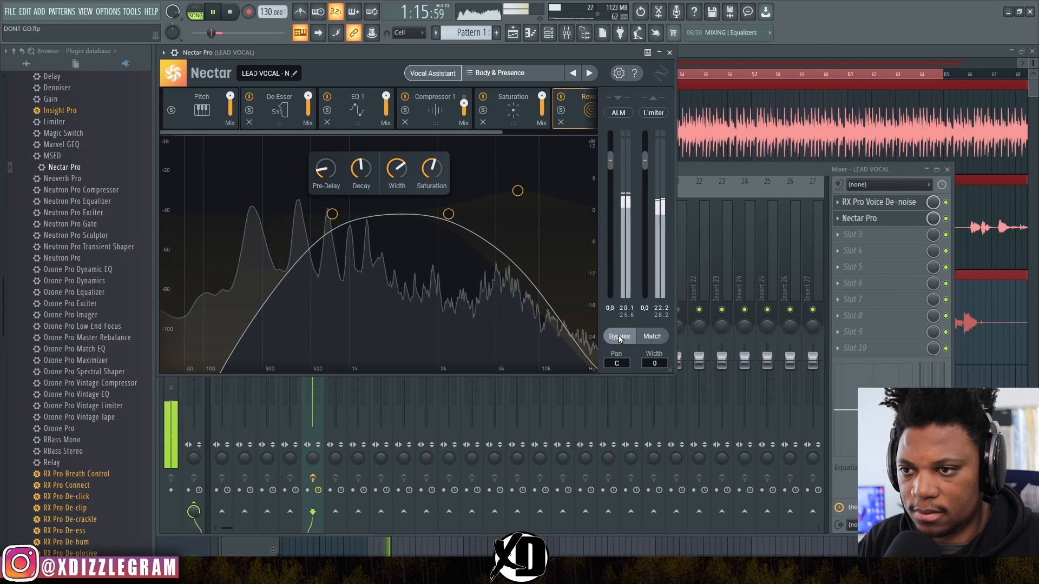
{"action": "mouse_move", "coordinate": [450, 51]}
{"action": "left_mouse_down"}
{"action": "mouse_move", "coordinate": [583, 132]}
{"action": "mouse_move", "coordinate": [456, 70]}
{"action": "left_mouse_up"}
{"action": "left_click_drag", "start_coordinate": [452, 86], "coordinate": [543, 135]}
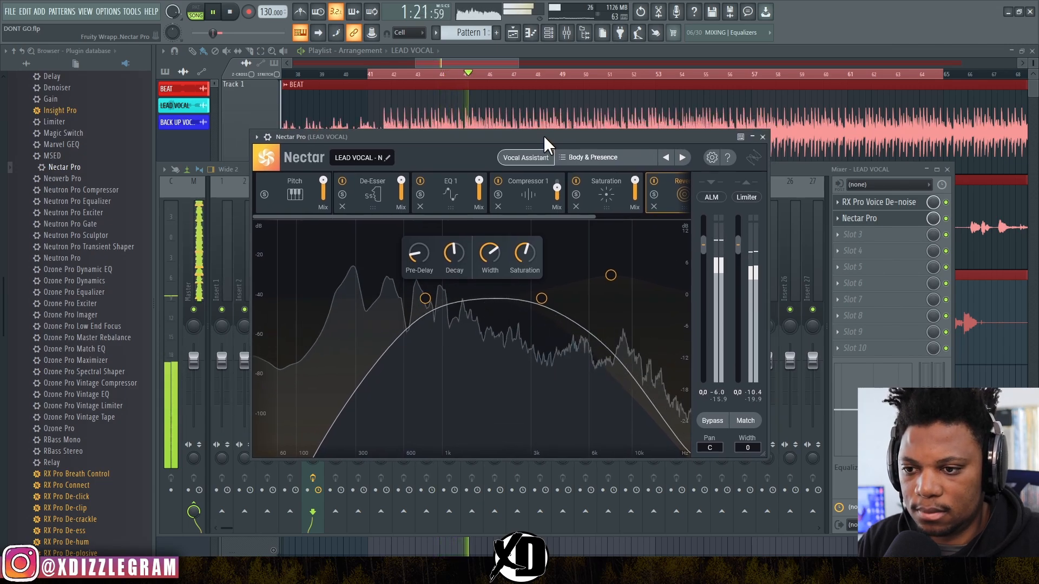
{"action": "key", "text": "space"}
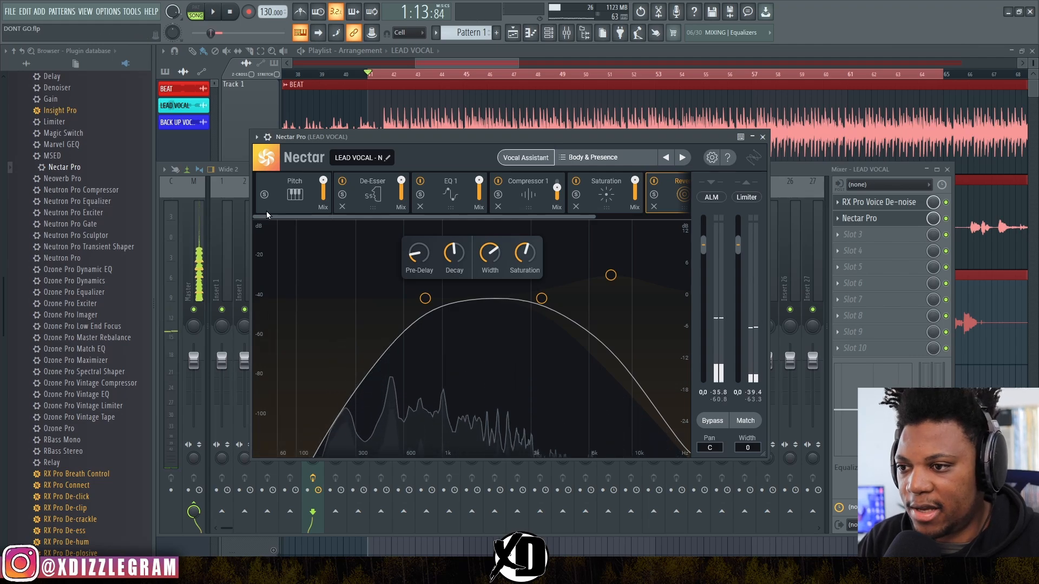
Show the Pitch module, auto-detect the vocal's scale during playback, and accept C minor as the key
{"action": "left_click", "coordinate": [281, 200]}
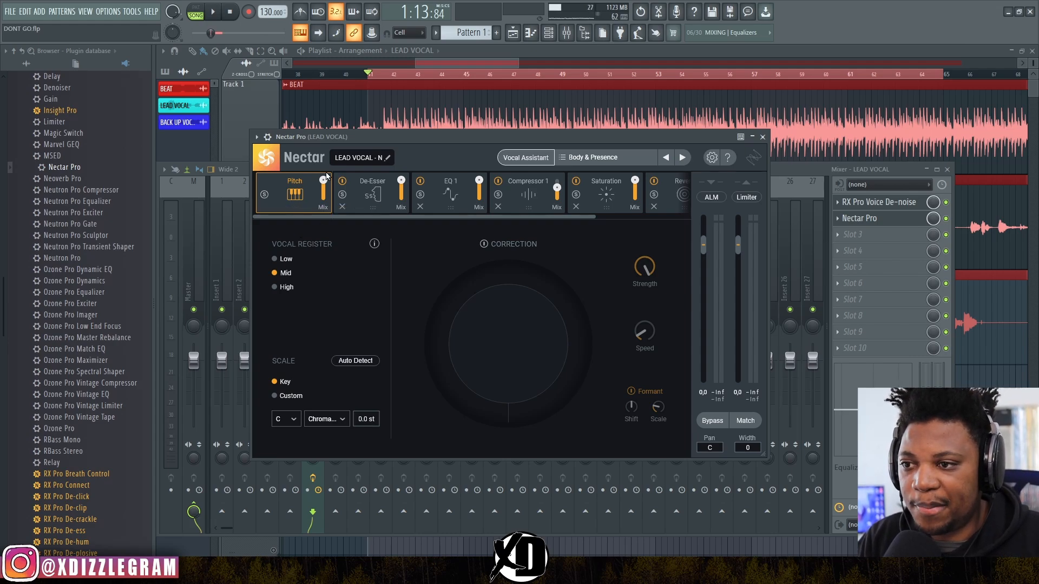
{"action": "left_click_drag", "start_coordinate": [401, 139], "coordinate": [307, 141]}
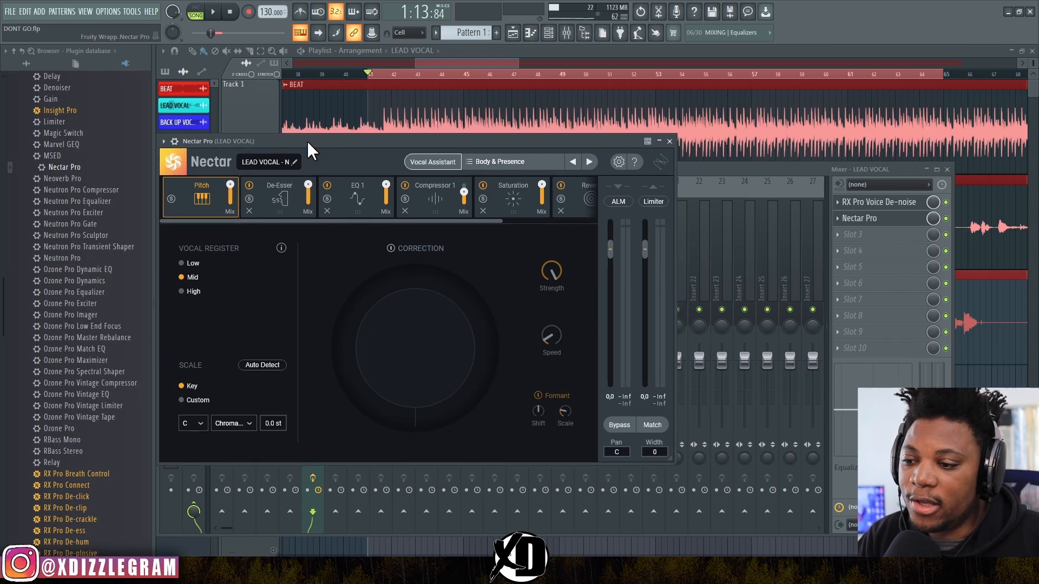
{"action": "left_click", "coordinate": [260, 366]}
{"action": "key", "text": "space"}
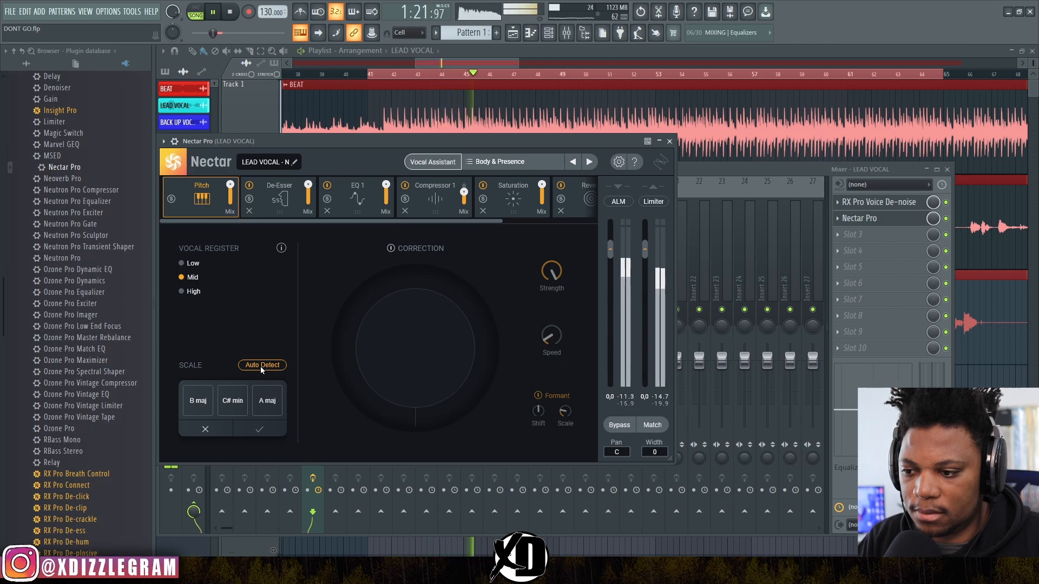
{"action": "key", "text": "space"}
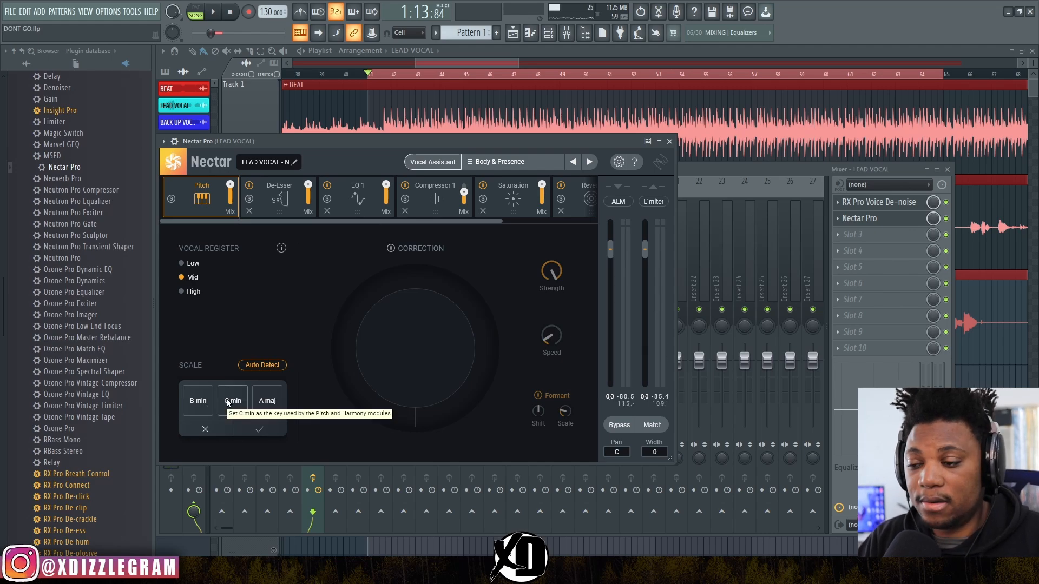
{"action": "left_click", "coordinate": [228, 402]}
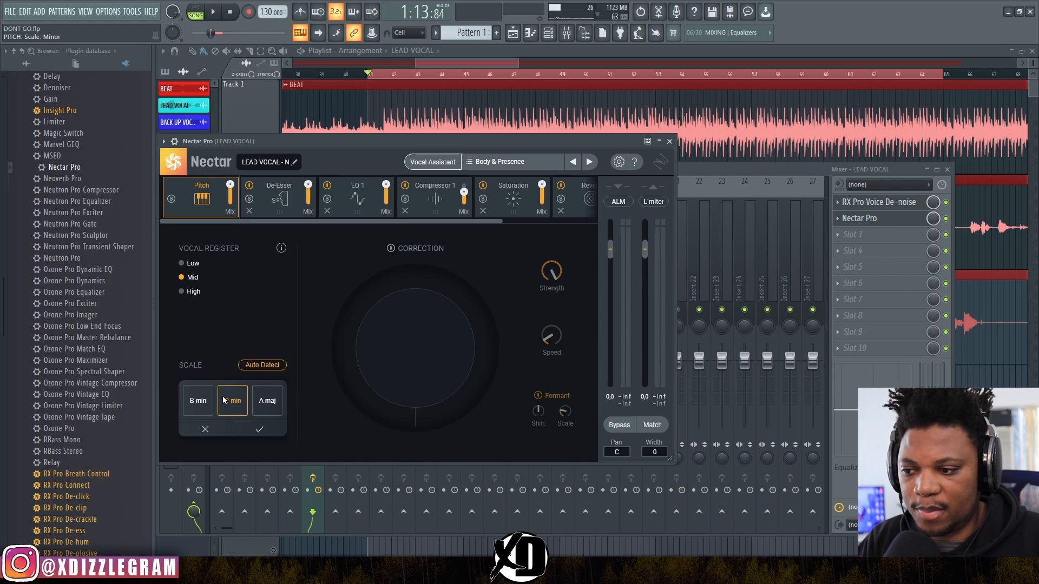
{"action": "left_click", "coordinate": [260, 429]}
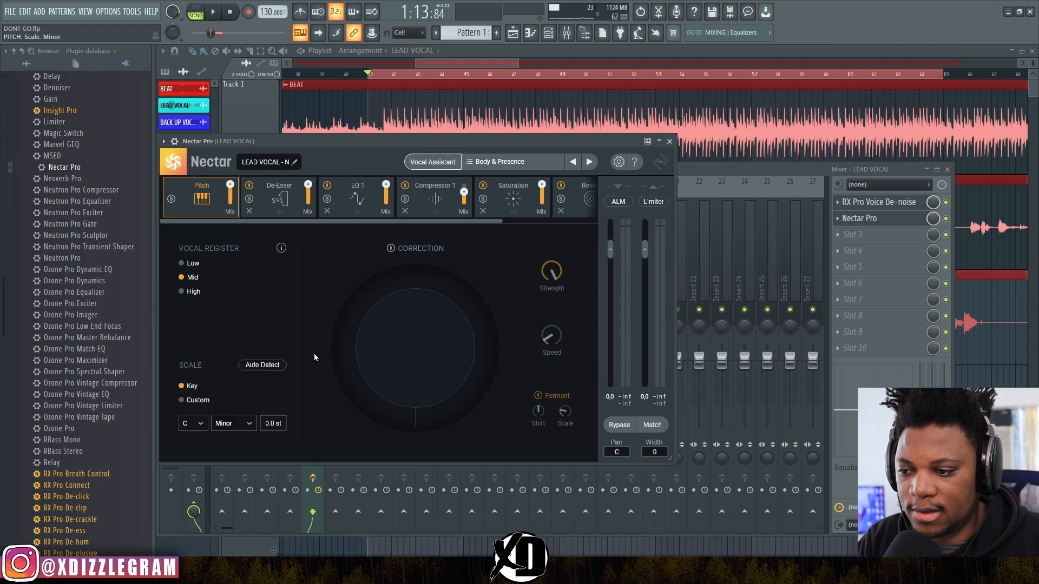
Turn on the Pitch module's Correction while the vocal and beat play
{"action": "key", "text": "space"}
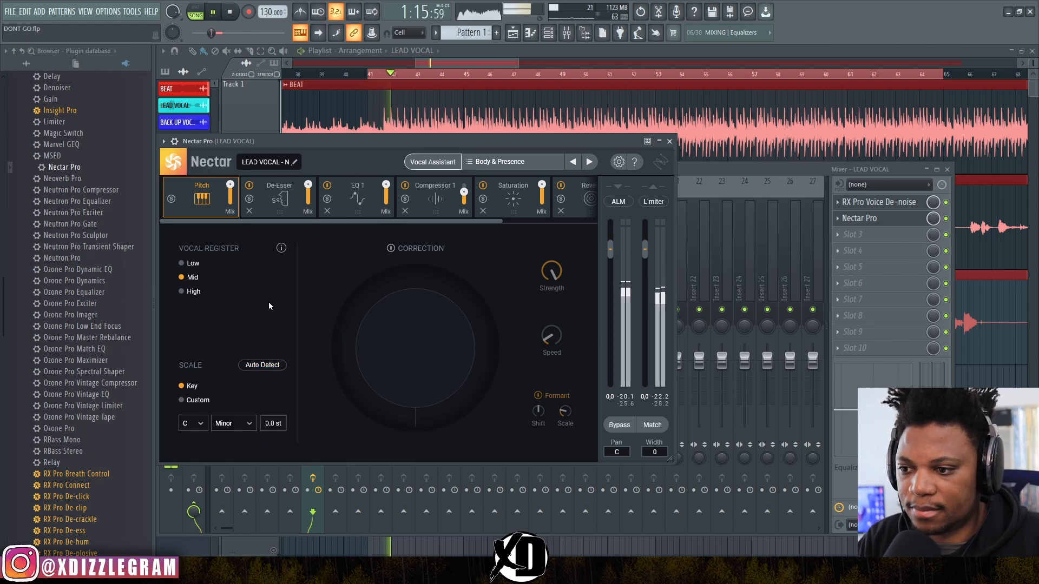
{"action": "left_click", "coordinate": [391, 249]}
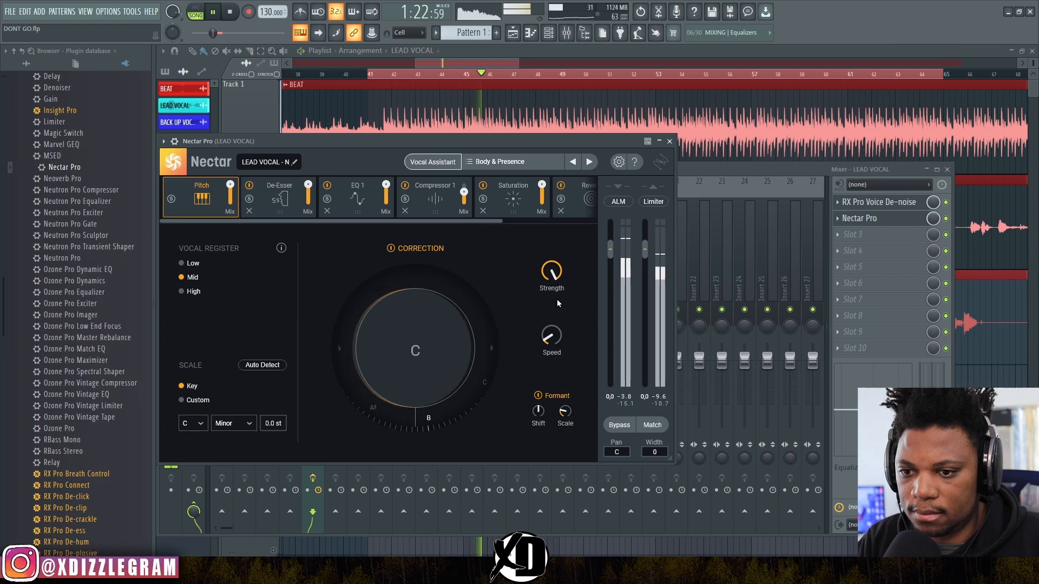
{"action": "key", "text": "space"}
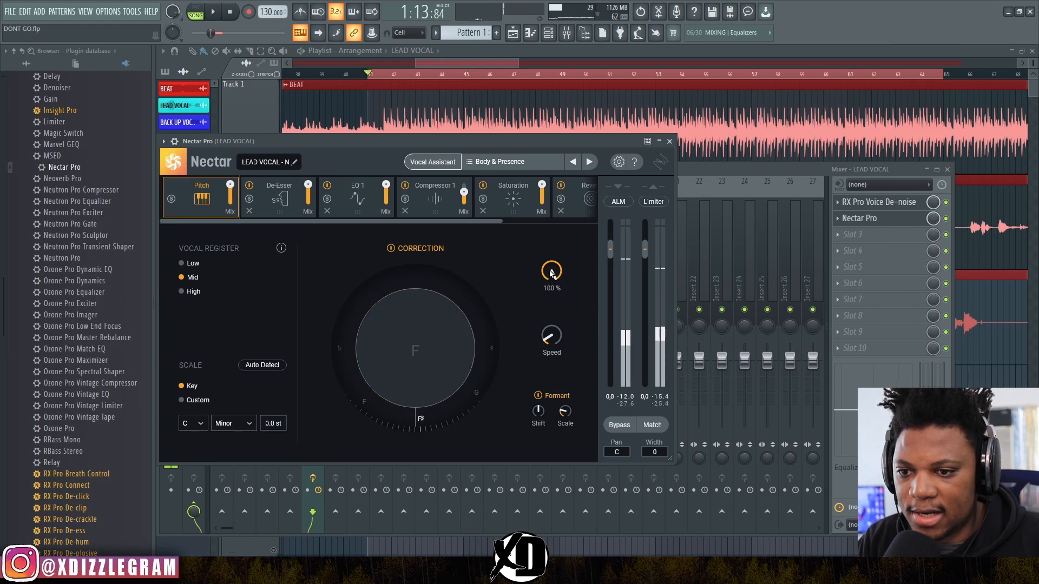
Reduce the pitch correction strength to about 31% and audition the vocal with the beat
{"action": "left_click_drag", "start_coordinate": [552, 274], "coordinate": [572, 363]}
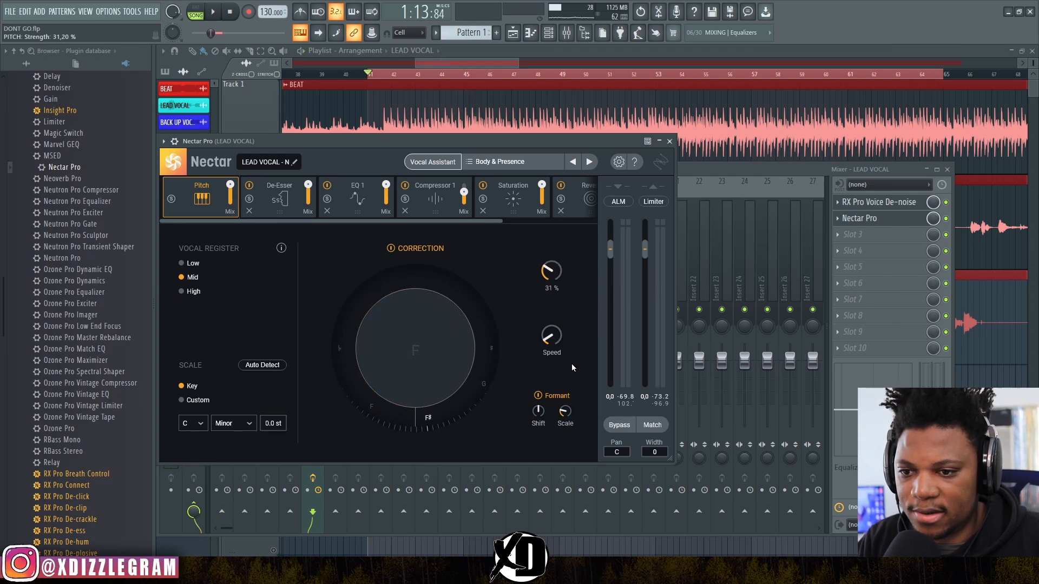
{"action": "left_click_drag", "start_coordinate": [459, 140], "coordinate": [458, 114]}
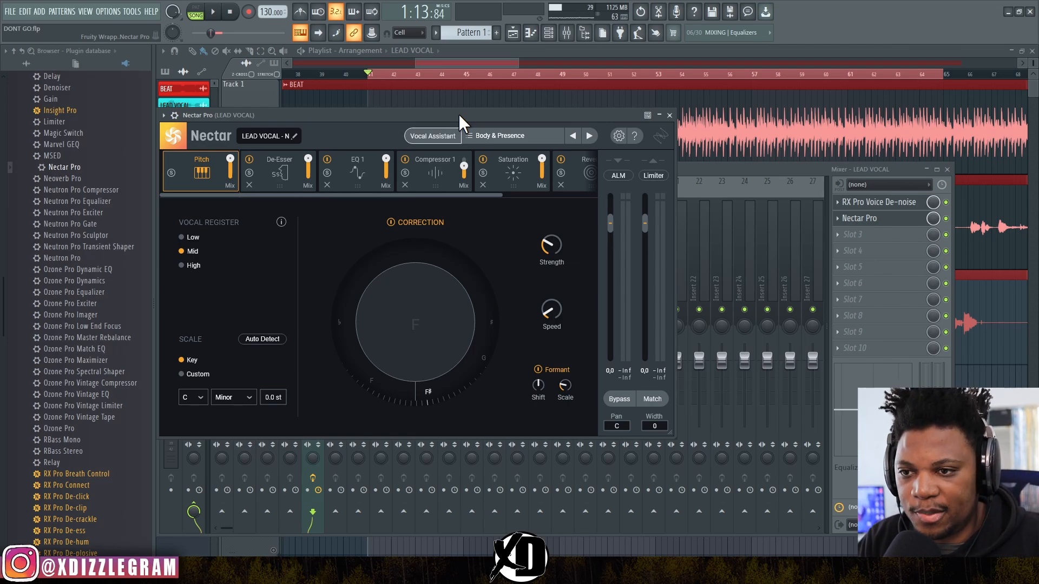
{"action": "left_click_drag", "start_coordinate": [459, 114], "coordinate": [458, 102]}
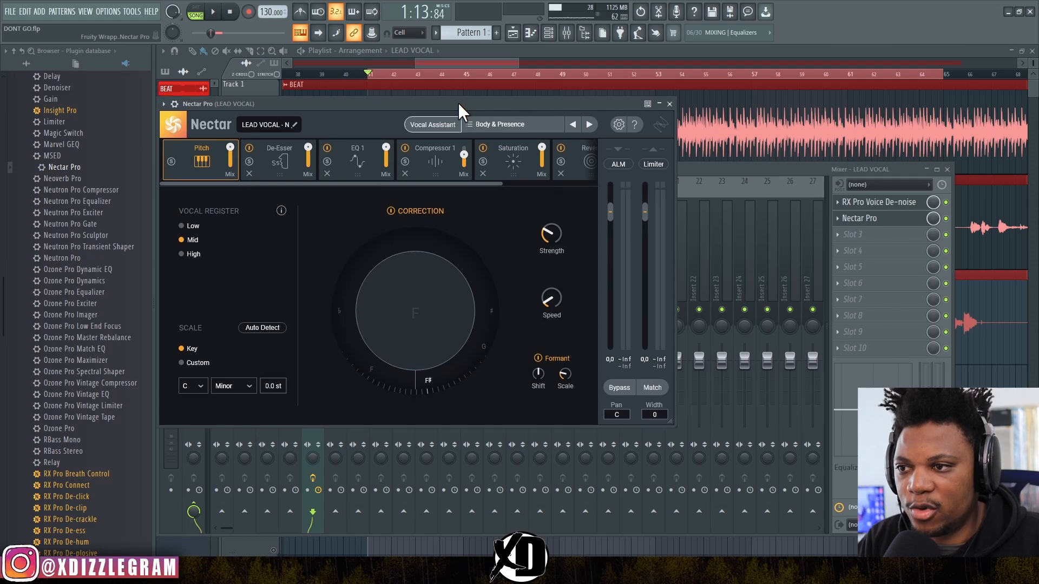
{"action": "key", "text": "space"}
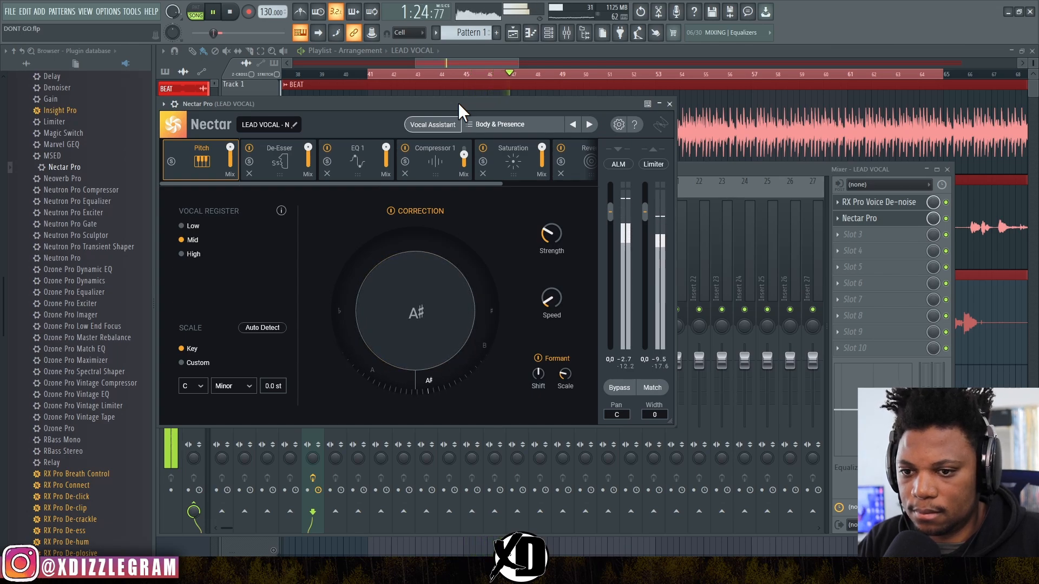
{"action": "left_click_drag", "start_coordinate": [674, 170], "coordinate": [802, 180]}
{"action": "key", "text": "space"}
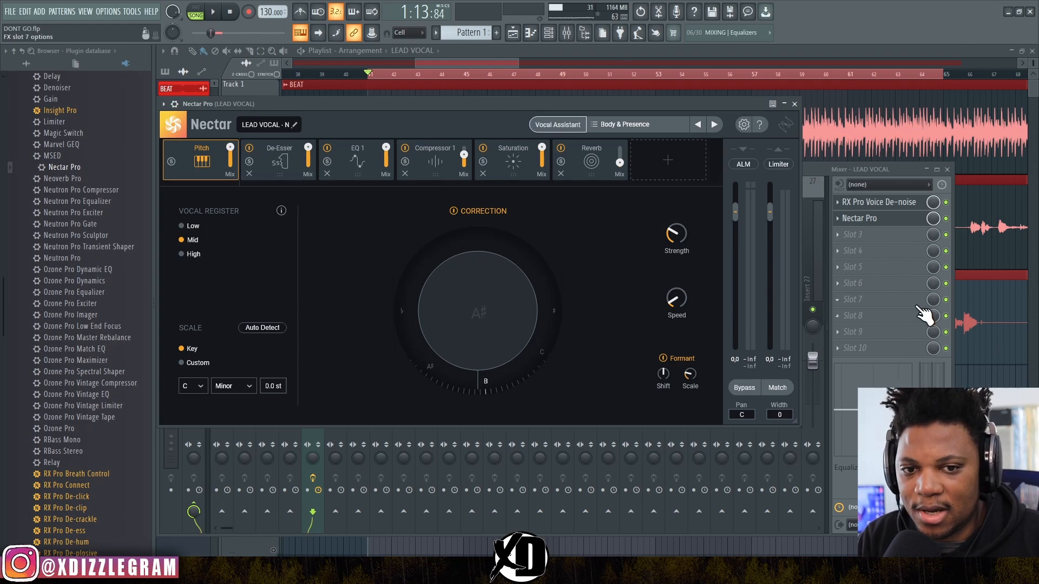
Compare the mix with Nectar Pro's effect slot on the lead vocal channel switched off and on again
{"action": "left_click", "coordinate": [945, 218]}
{"action": "key", "text": "space"}
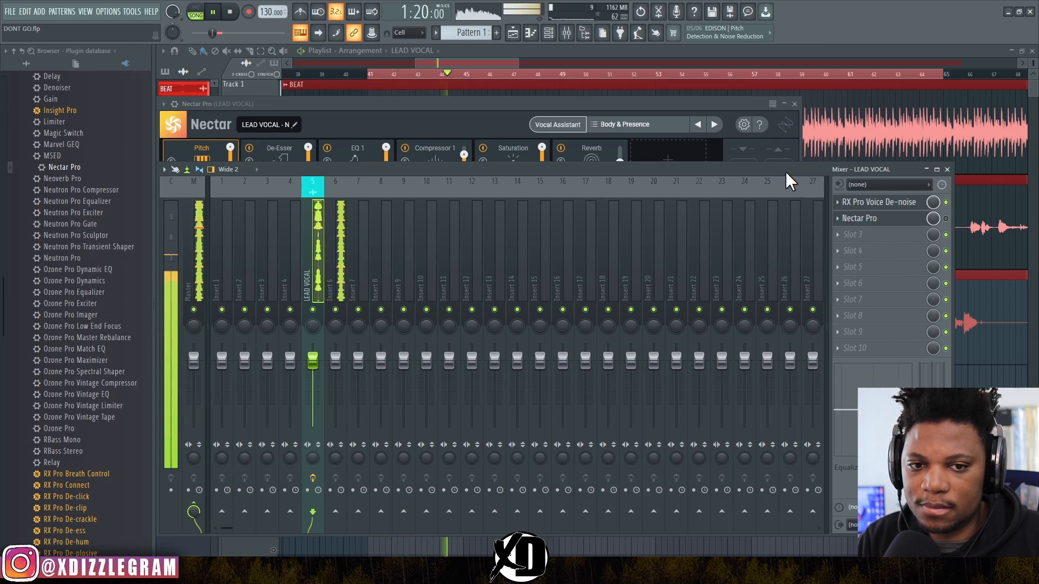
{"action": "left_click", "coordinate": [946, 219]}
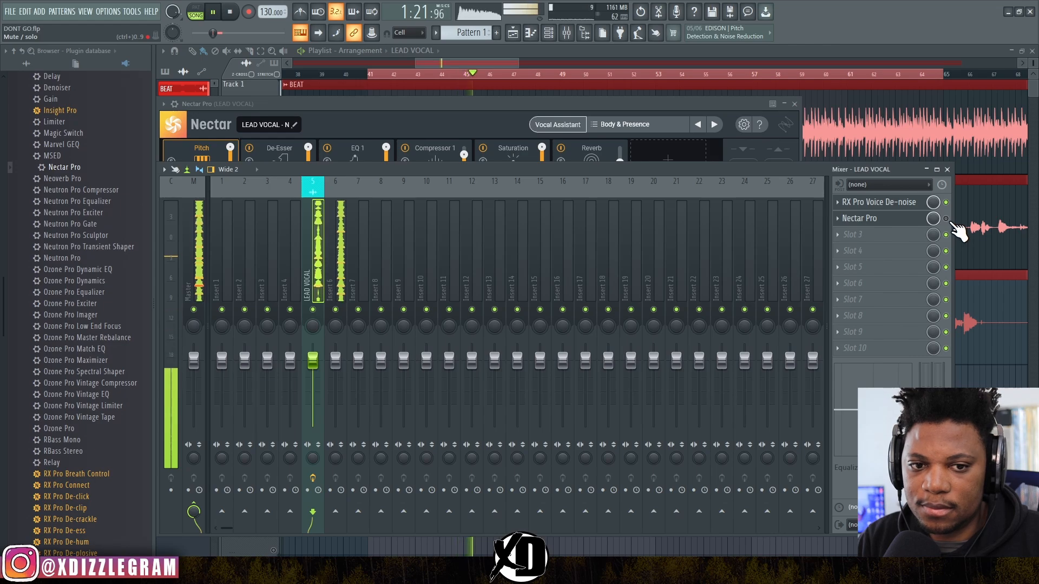
{"action": "key", "text": "space"}
{"action": "key", "text": "space"}
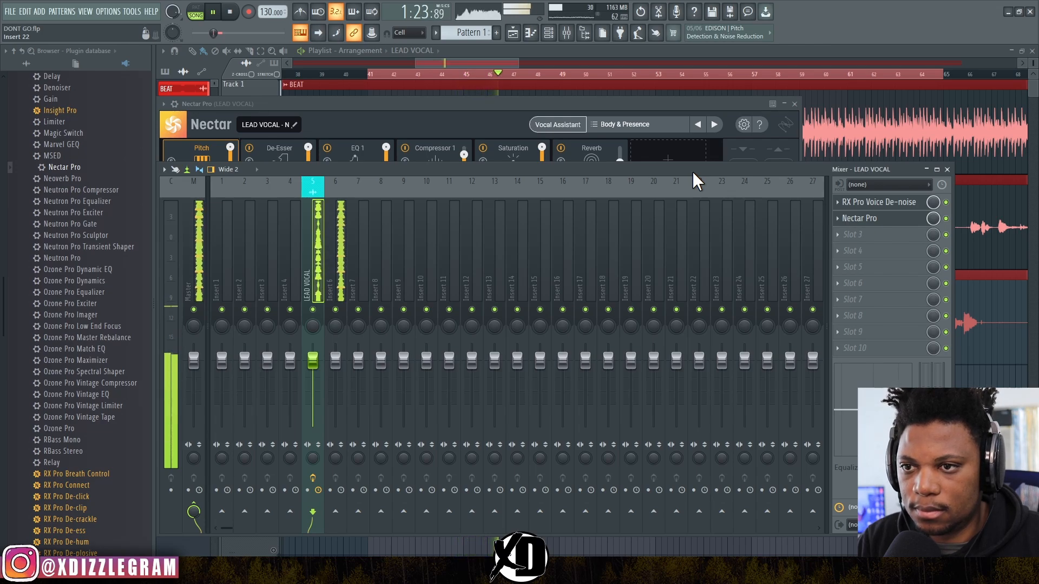
Stop playback, unmute the back up vocals track, and route its audio clip to mixer insert 7
{"action": "key", "text": "space"}
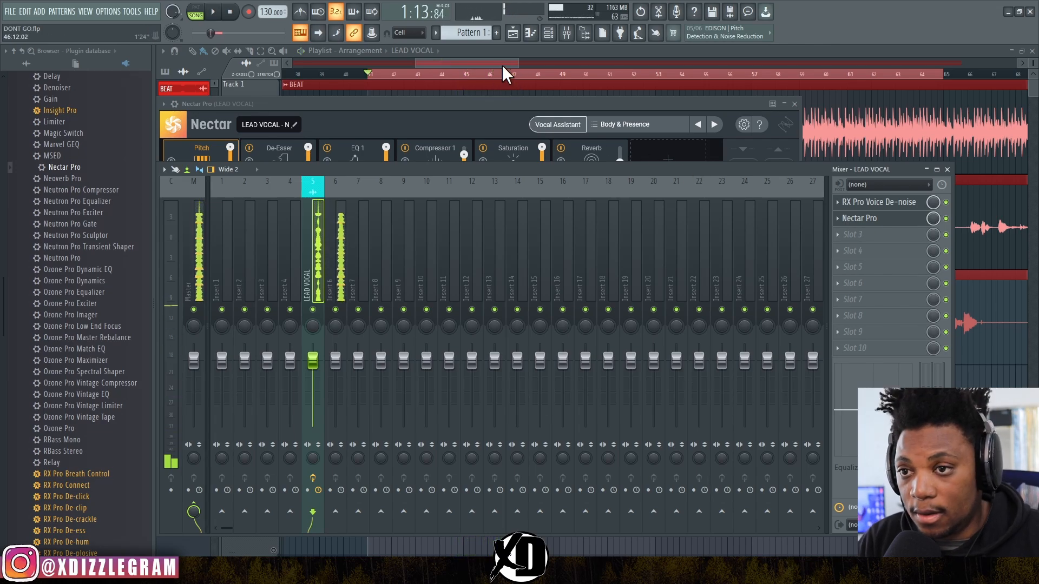
{"action": "left_click", "coordinate": [501, 60]}
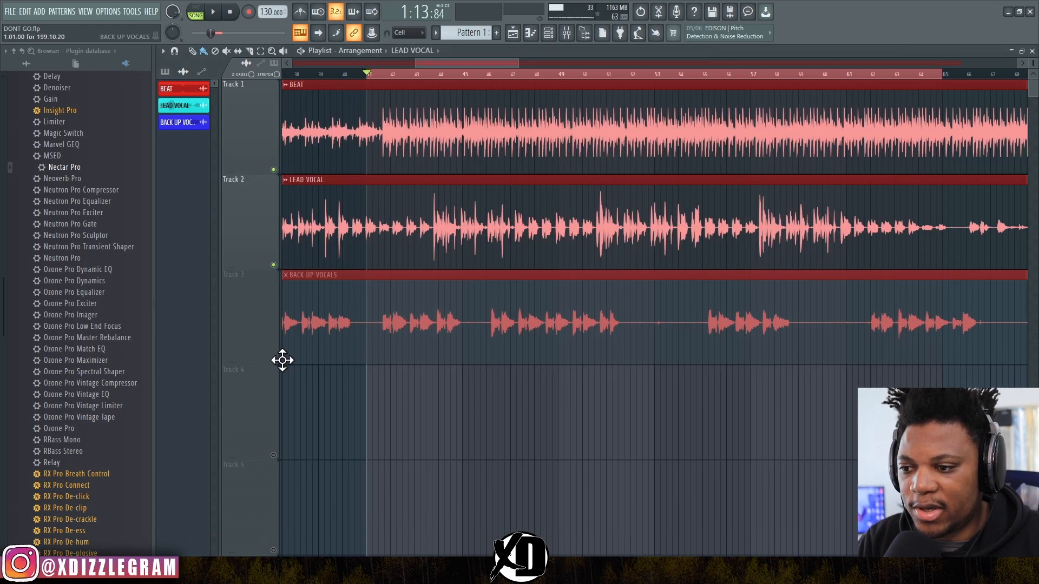
{"action": "left_click", "coordinate": [274, 360]}
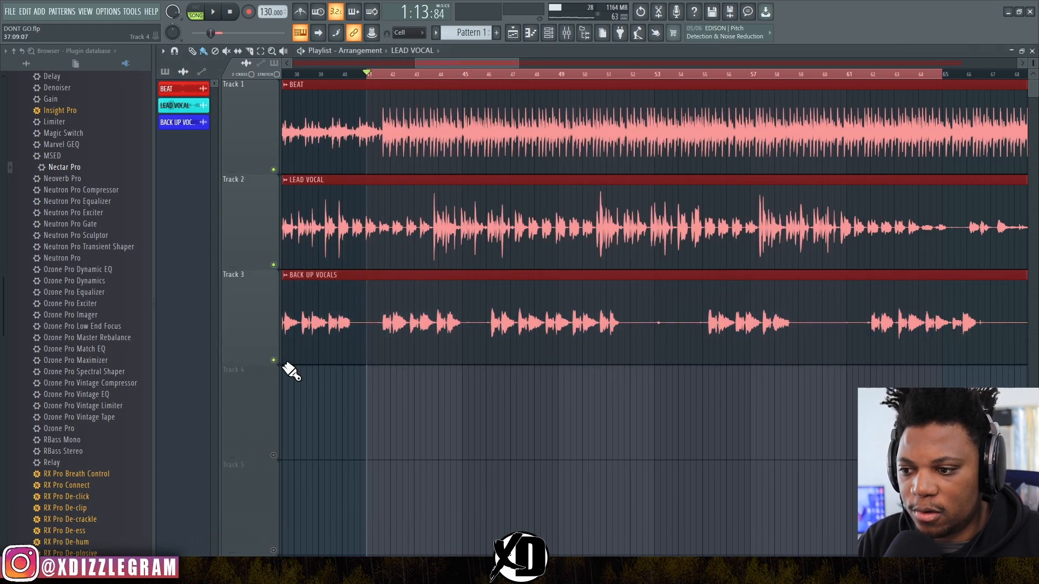
{"action": "double_click", "coordinate": [396, 322]}
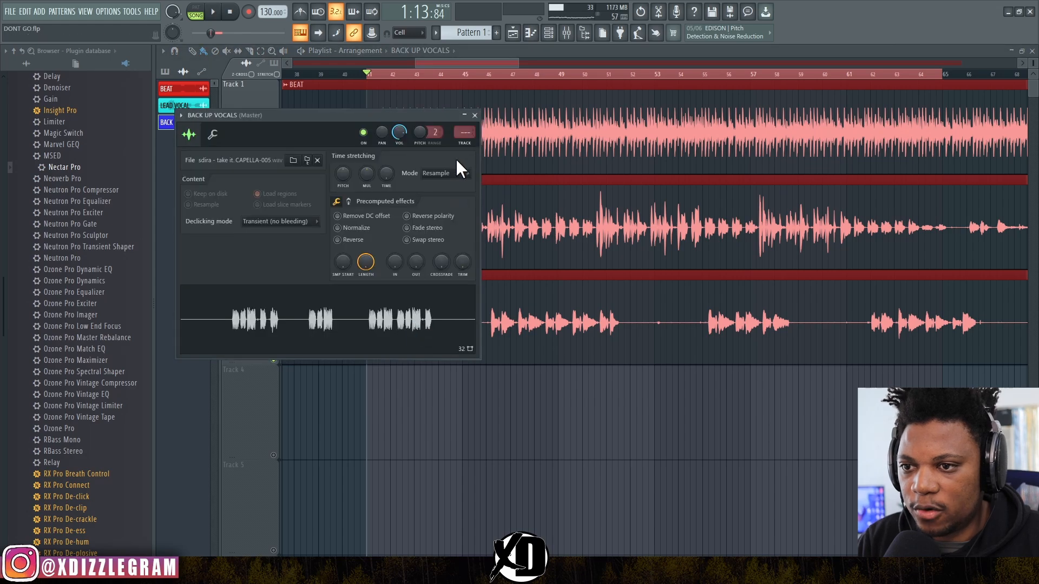
{"action": "key", "text": "ctrl+l"}
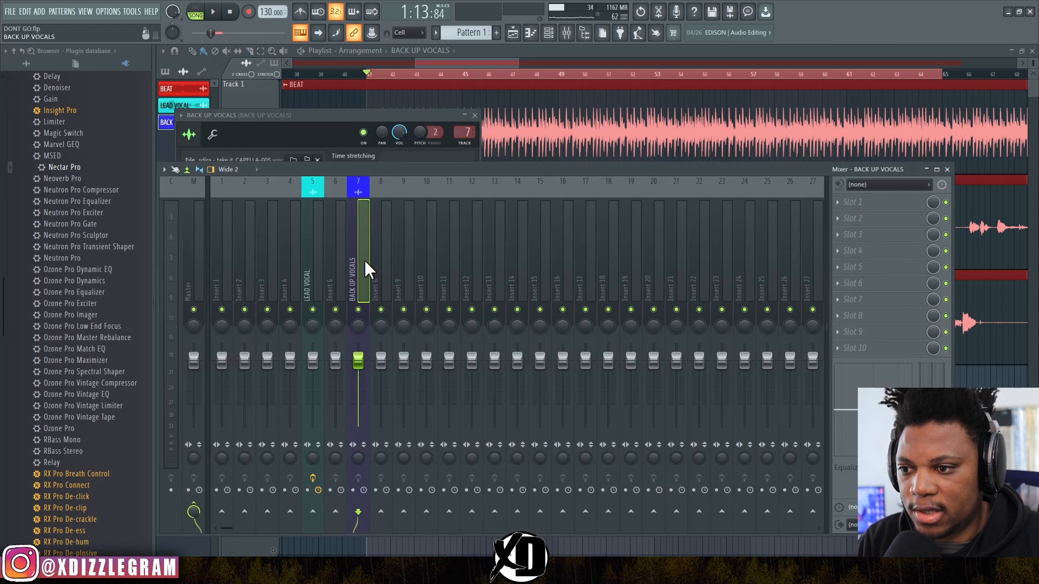
Rename mixer insert 6 as BEAT
{"action": "left_click", "coordinate": [338, 242]}
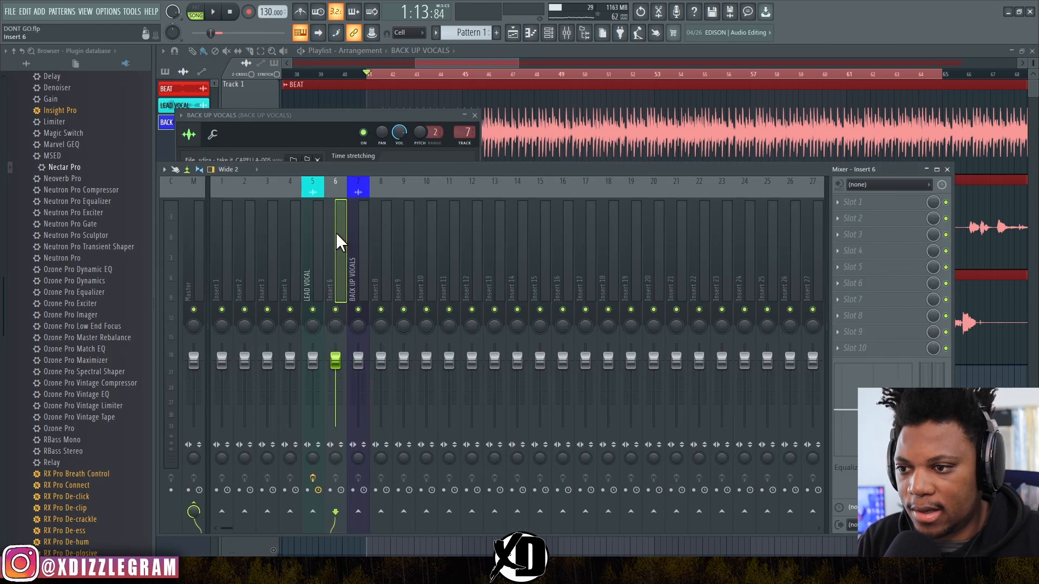
{"action": "right_click", "coordinate": [338, 242]}
{"action": "left_click", "coordinate": [394, 203]}
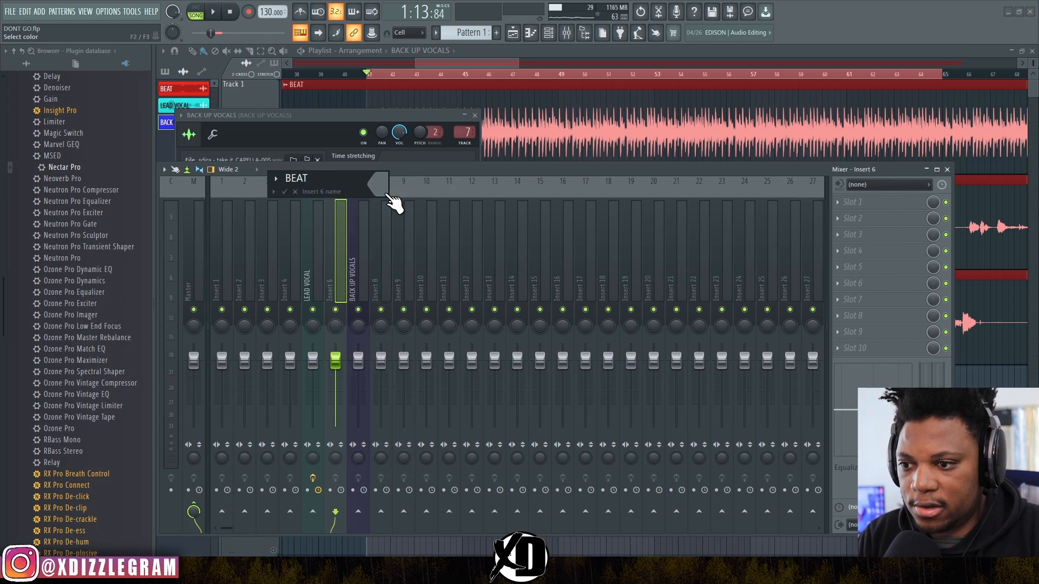
{"action": "key", "text": "Return"}
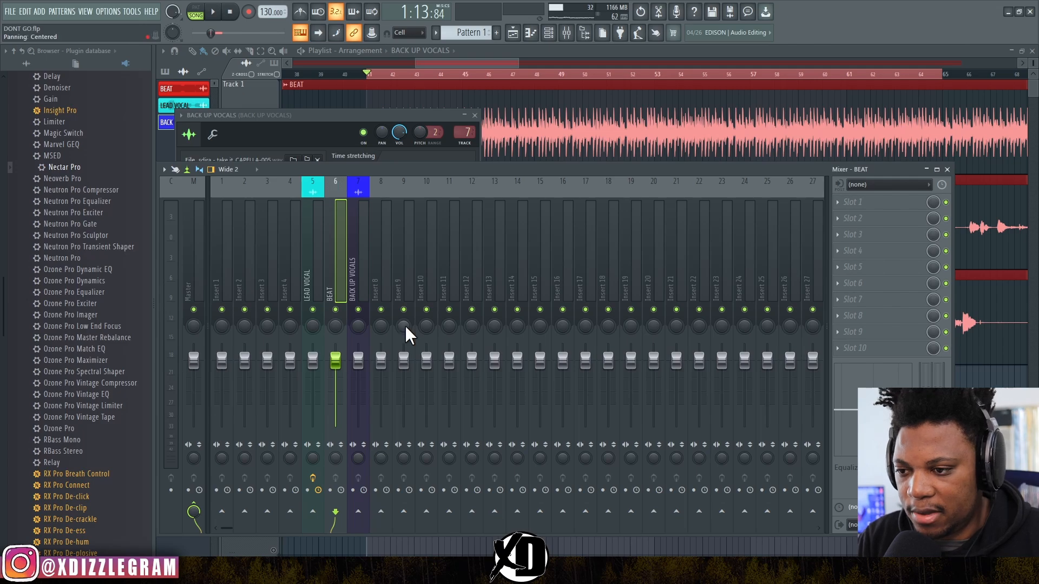
Solo the back up vocals track and audition it from bar 41 while checking its mixer channel
{"action": "left_click", "coordinate": [361, 268]}
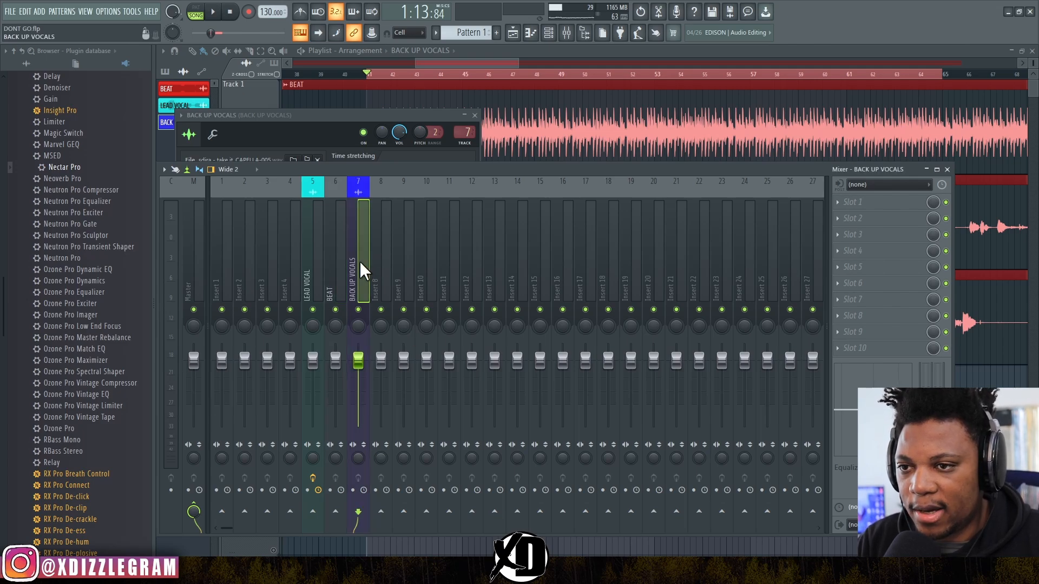
{"action": "left_click", "coordinate": [476, 56]}
{"action": "scroll", "coordinate": [394, 79], "scroll_direction": "up", "scroll_amount": 4}
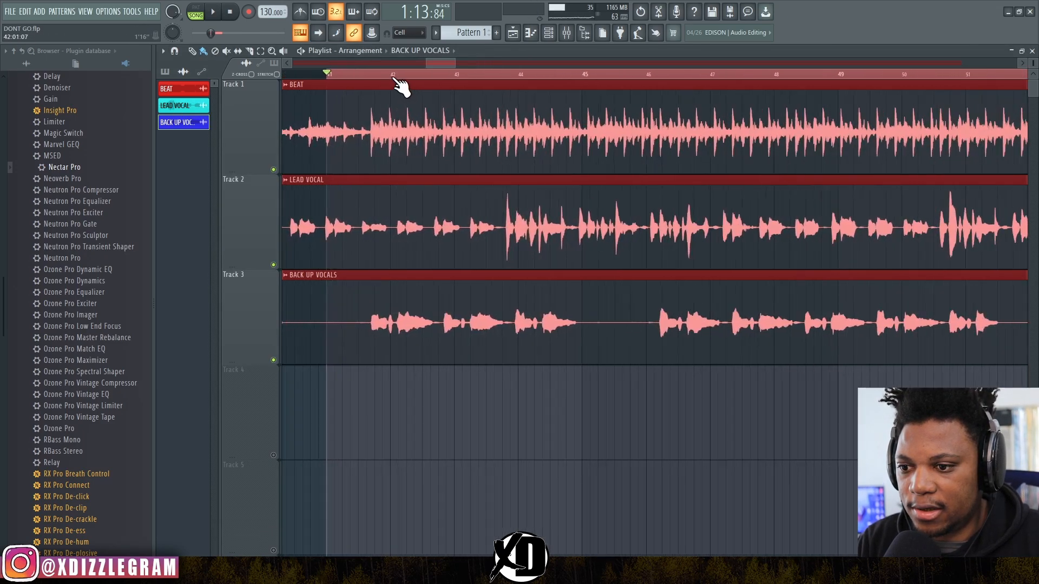
{"action": "right_click", "coordinate": [273, 361]}
{"action": "left_click", "coordinate": [354, 76]}
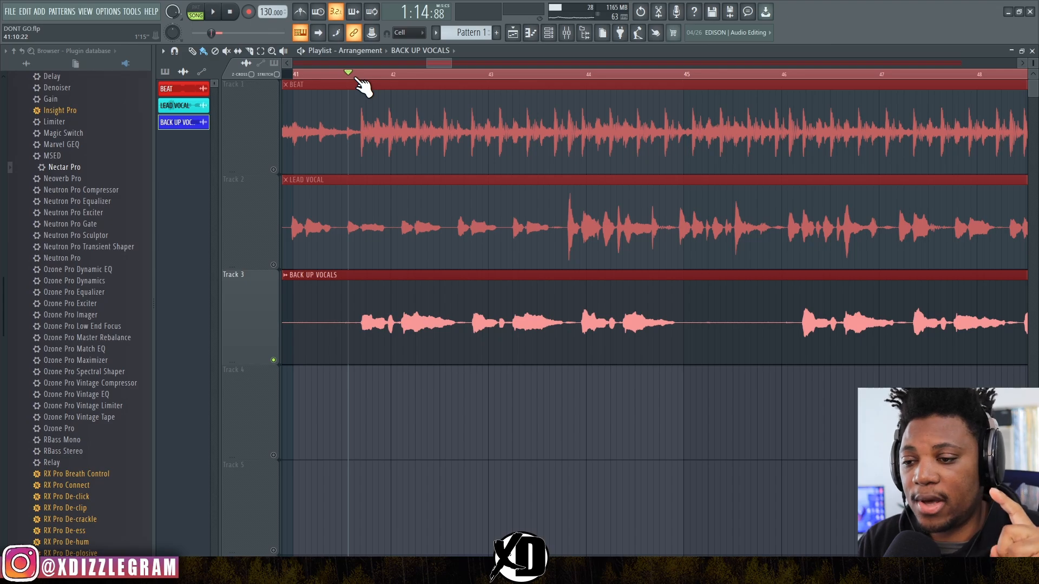
{"action": "key", "text": "space"}
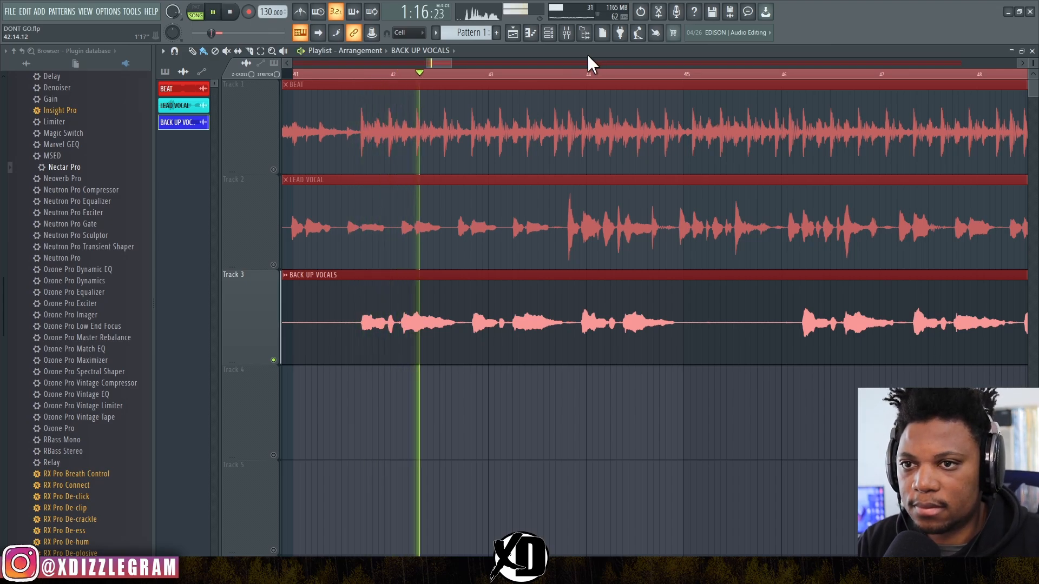
{"action": "left_click", "coordinate": [572, 35]}
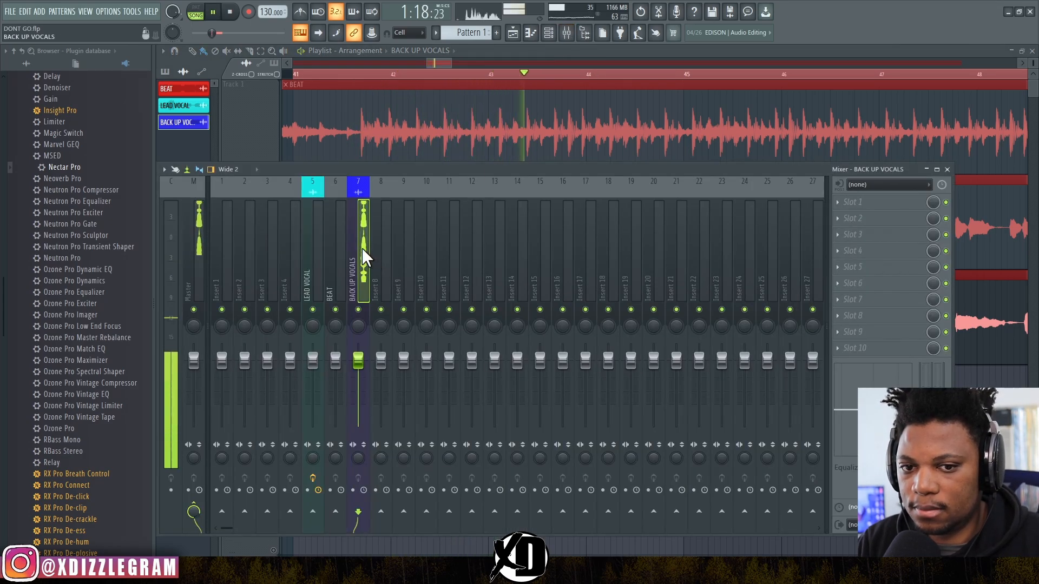
{"action": "key", "text": "space"}
Load Nectar Pro into effect slot 2 of the back up vocals mixer channel
{"action": "left_click", "coordinate": [865, 219]}
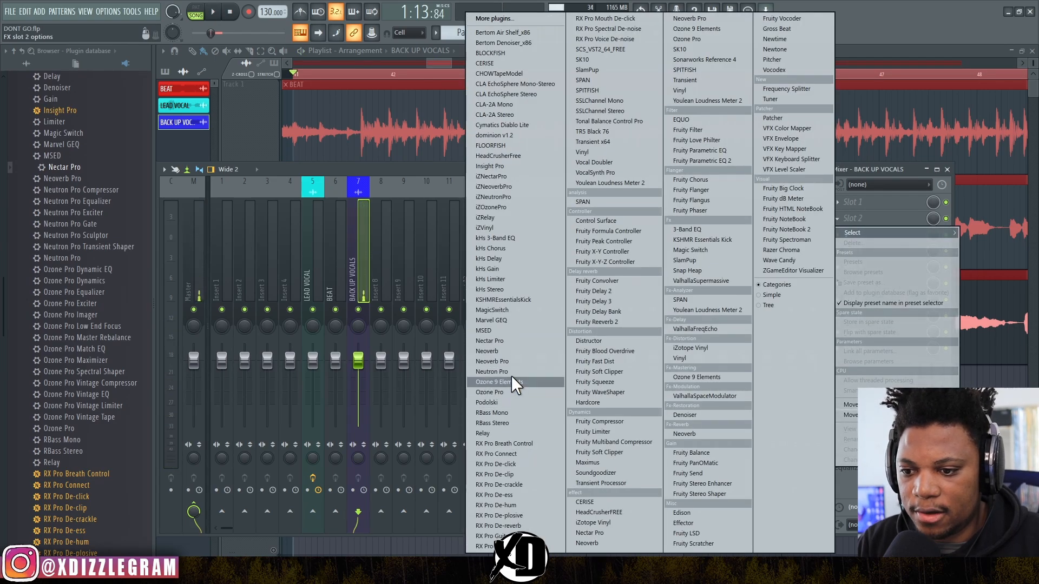
{"action": "left_click", "coordinate": [511, 341]}
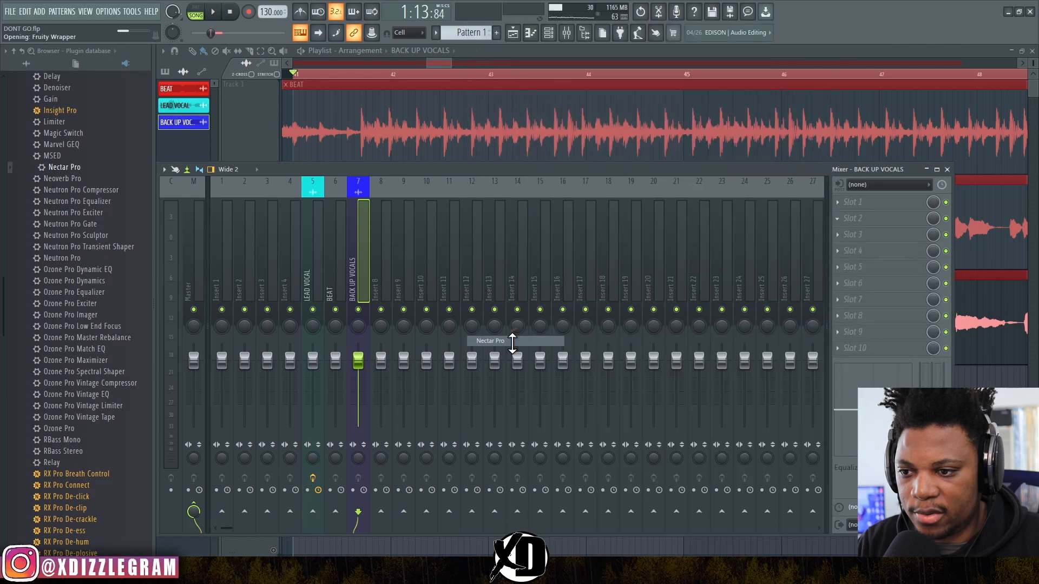
{"action": "left_click_drag", "start_coordinate": [323, 113], "coordinate": [322, 79]}
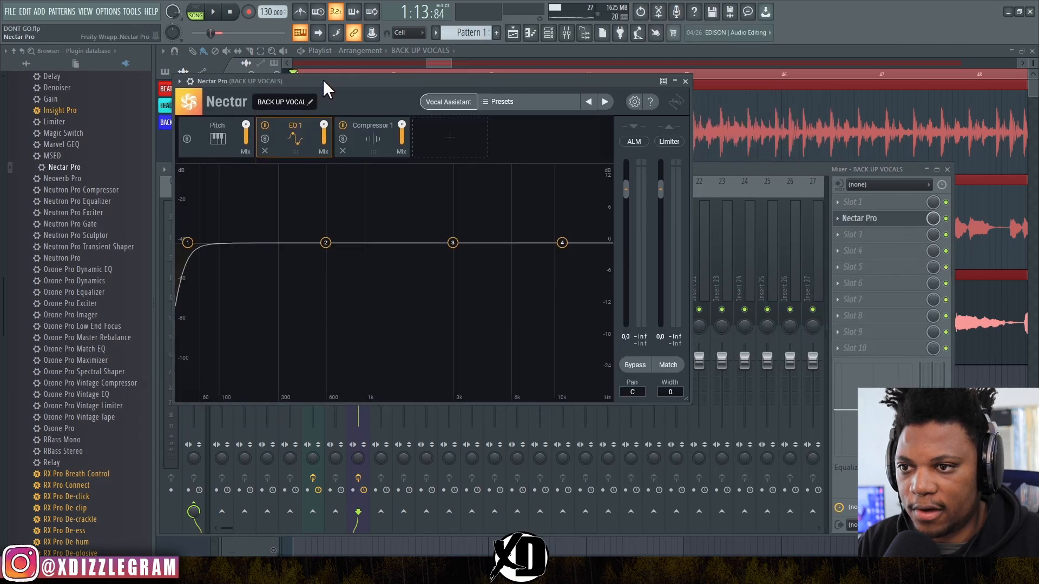
Load the Background Vocal Group preset from Nectar Pro's Music category and widen the plugin window to show all modules
{"action": "left_click", "coordinate": [494, 108]}
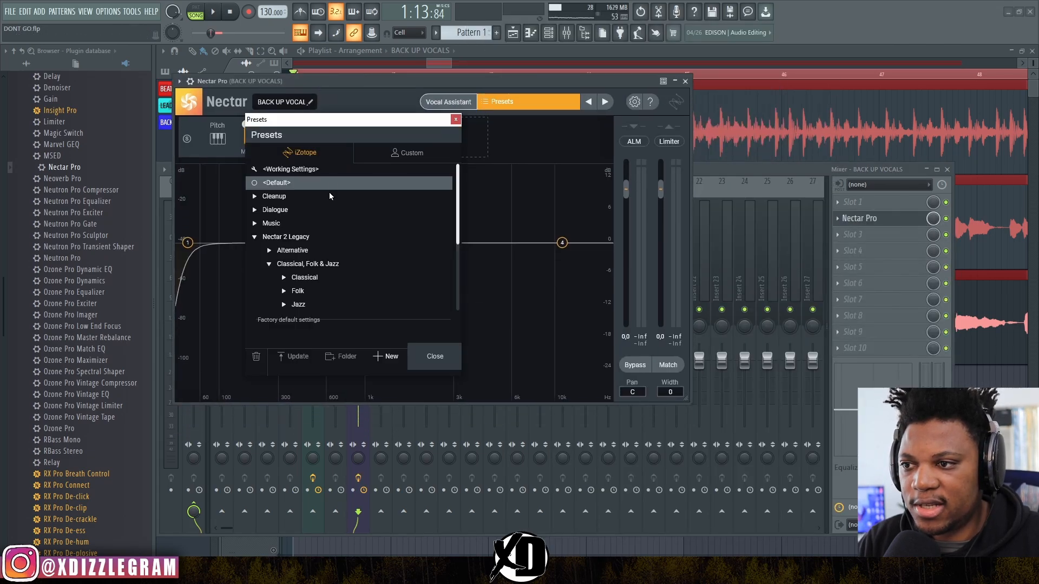
{"action": "left_click", "coordinate": [254, 223]}
{"action": "scroll", "coordinate": [369, 253], "scroll_direction": "down", "scroll_amount": 1}
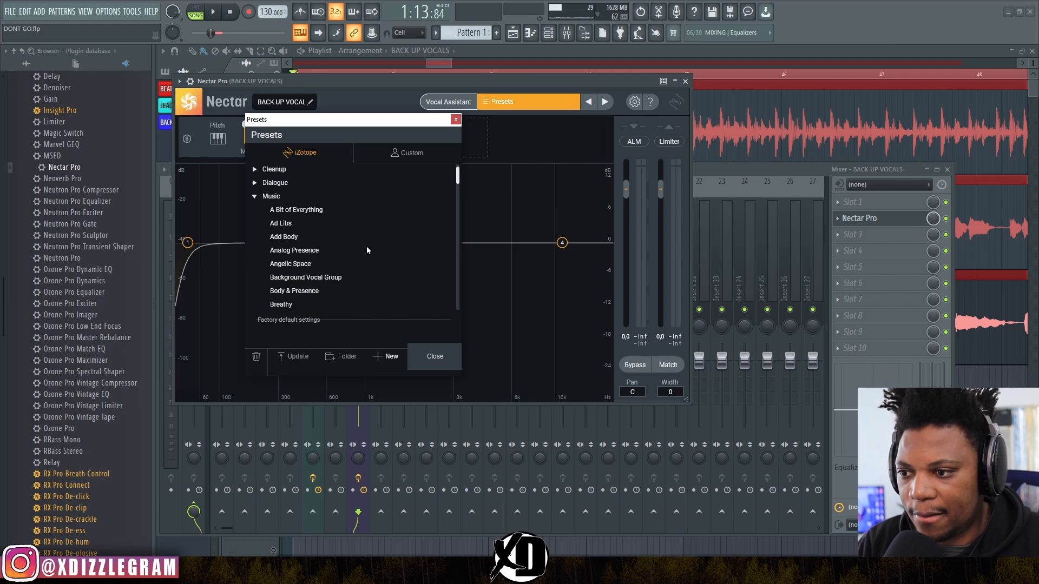
{"action": "left_click", "coordinate": [330, 278]}
{"action": "left_click", "coordinate": [435, 357]}
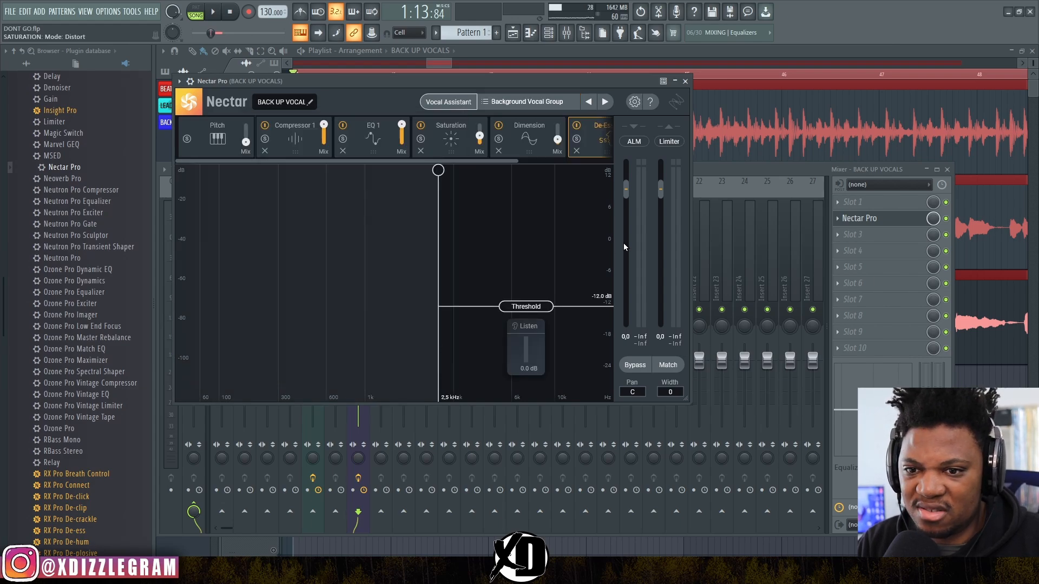
{"action": "left_click_drag", "start_coordinate": [690, 243], "coordinate": [804, 245]}
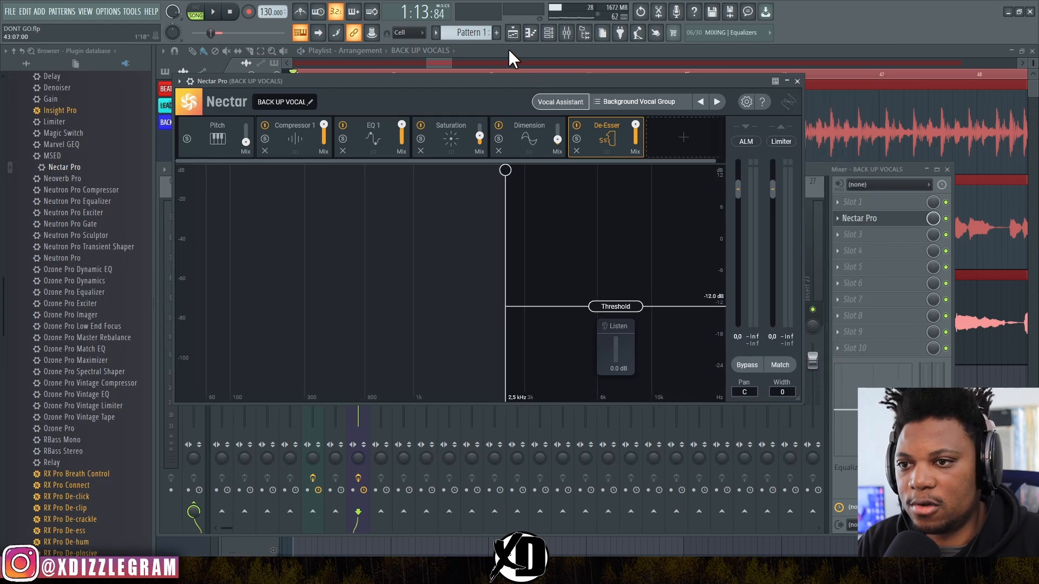
Unmute the lead vocal track and audition it together with the back up vocals through Nectar Pro
{"action": "left_click_drag", "start_coordinate": [478, 83], "coordinate": [479, 249]}
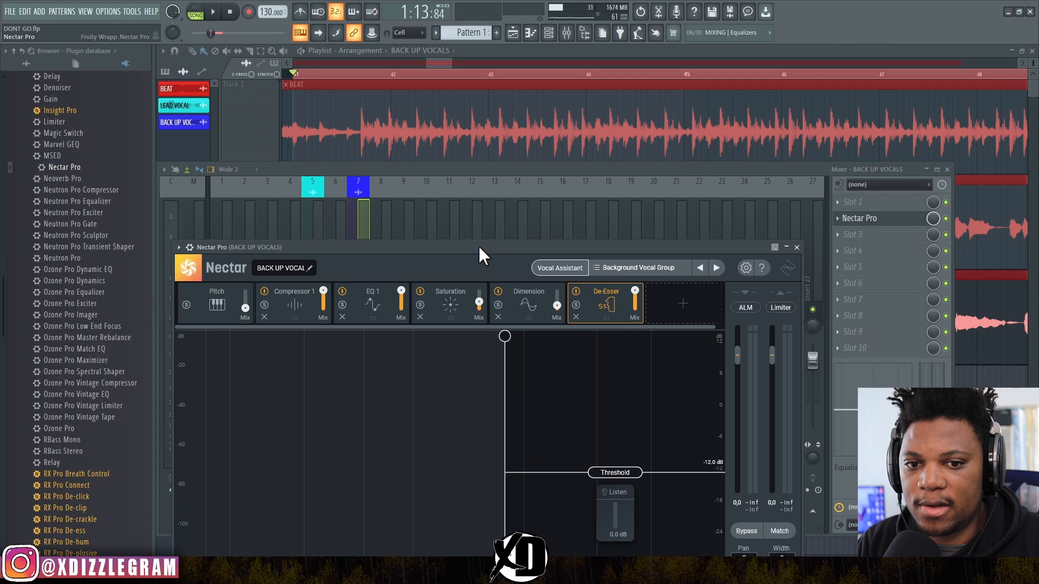
{"action": "double_click", "coordinate": [481, 50]}
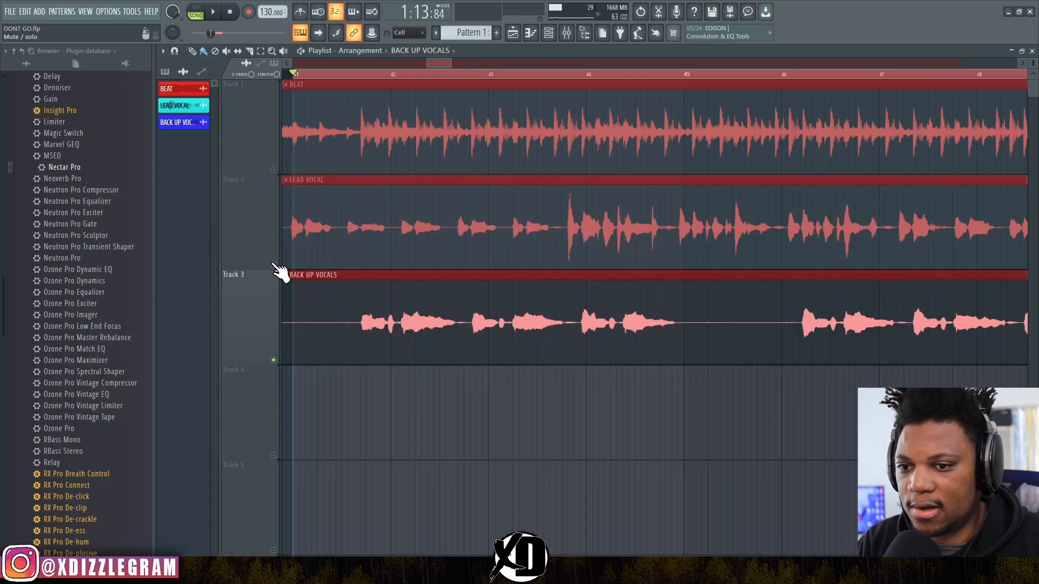
{"action": "left_click", "coordinate": [274, 265]}
{"action": "key", "text": "space"}
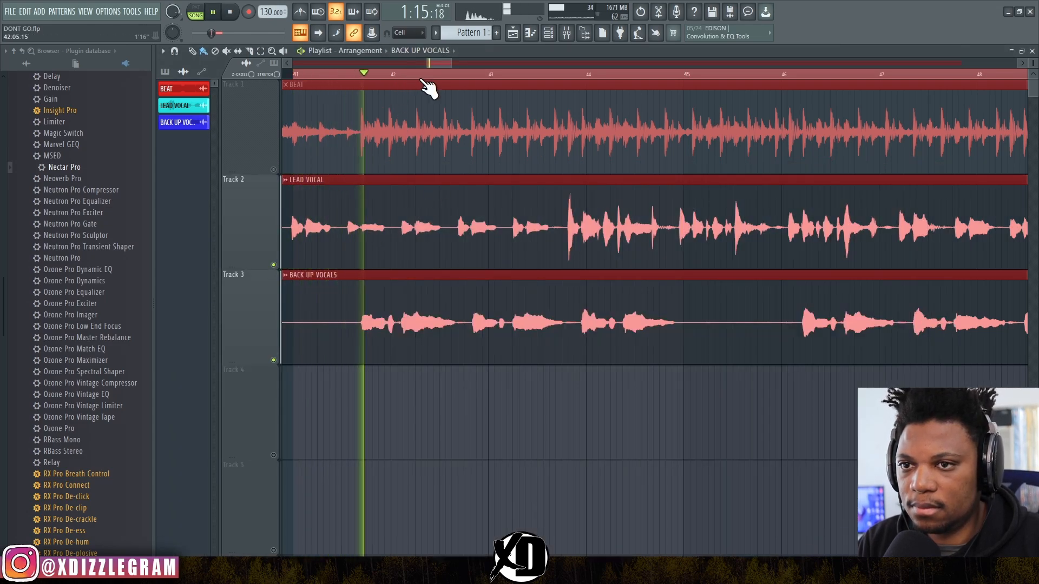
{"action": "left_click", "coordinate": [566, 33]}
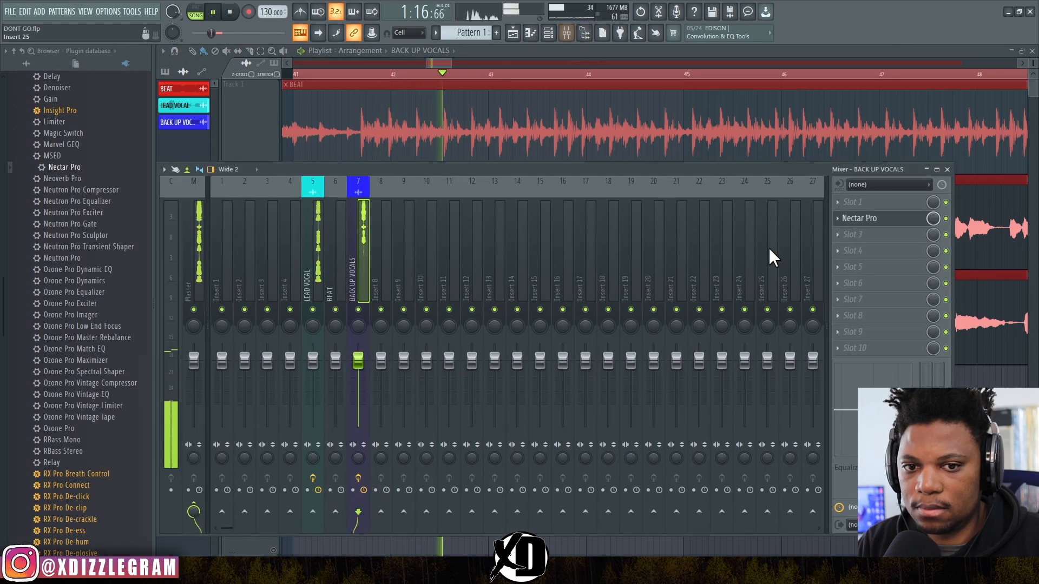
{"action": "left_click", "coordinate": [888, 219]}
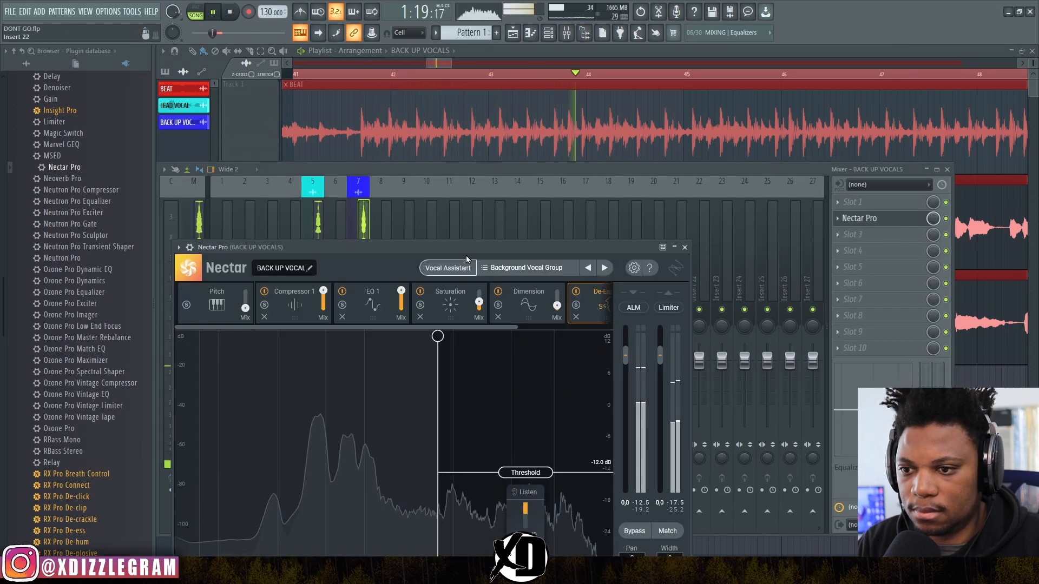
{"action": "left_click_drag", "start_coordinate": [470, 246], "coordinate": [453, 55]}
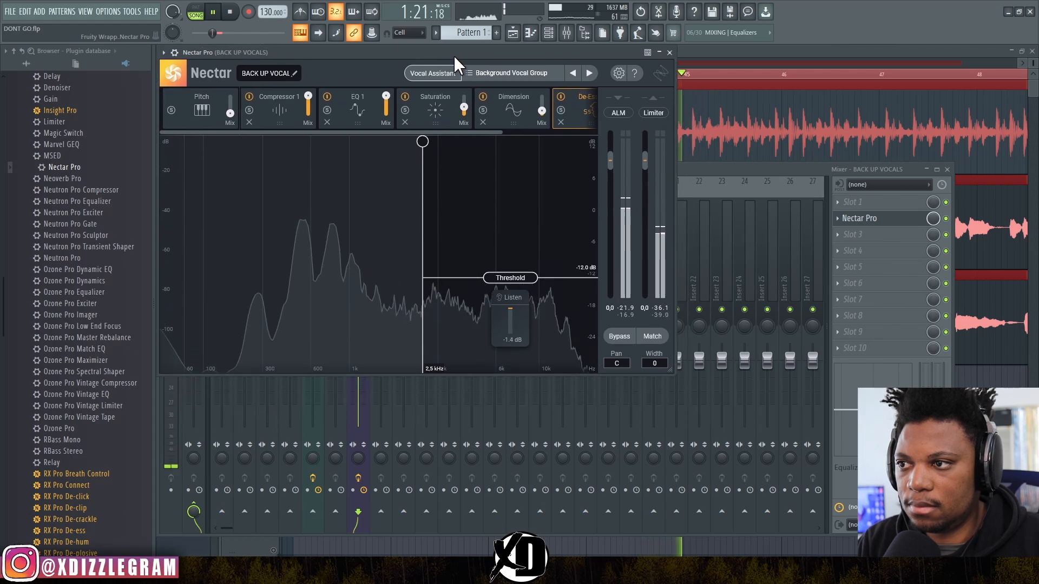
{"action": "key", "text": "space"}
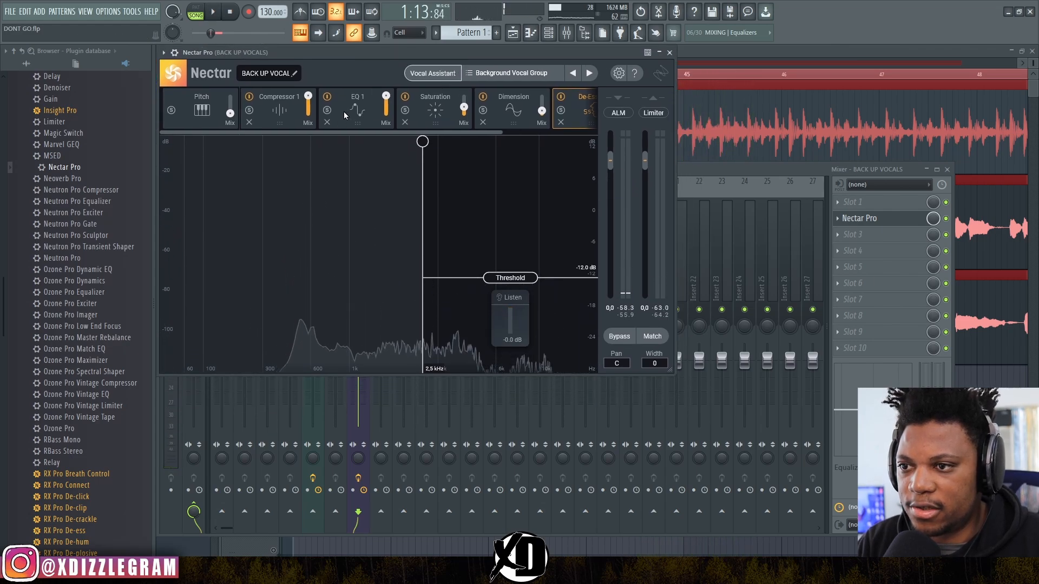
Adjust the flat high-pass in EQ 1 on the back up vocals, trying 257 Hz and settling on about 302 Hz during playback
{"action": "left_click", "coordinate": [345, 116]}
{"action": "left_click_drag", "start_coordinate": [305, 215], "coordinate": [257, 218]}
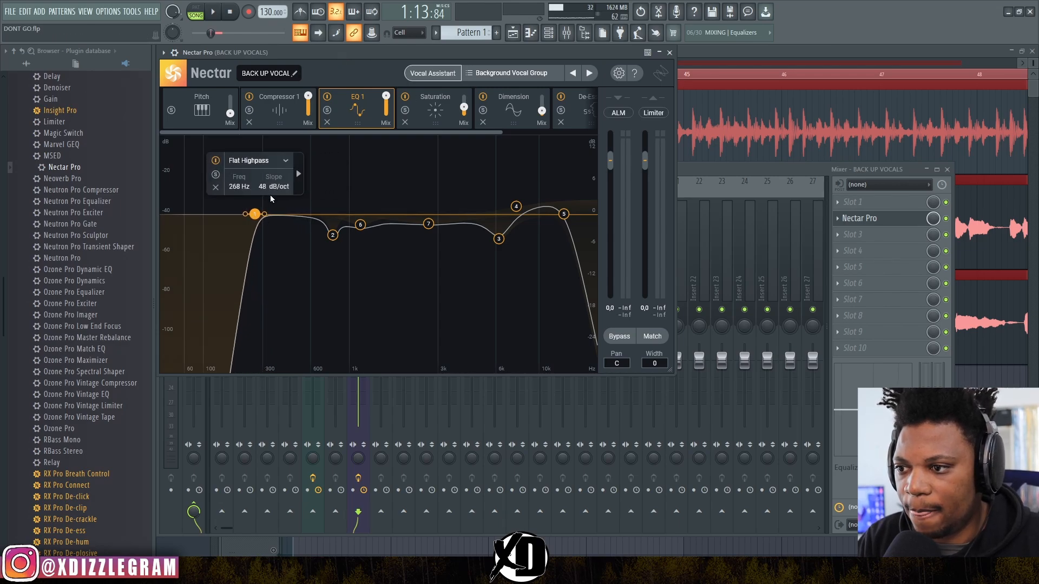
{"action": "left_click_drag", "start_coordinate": [255, 215], "coordinate": [252, 215]}
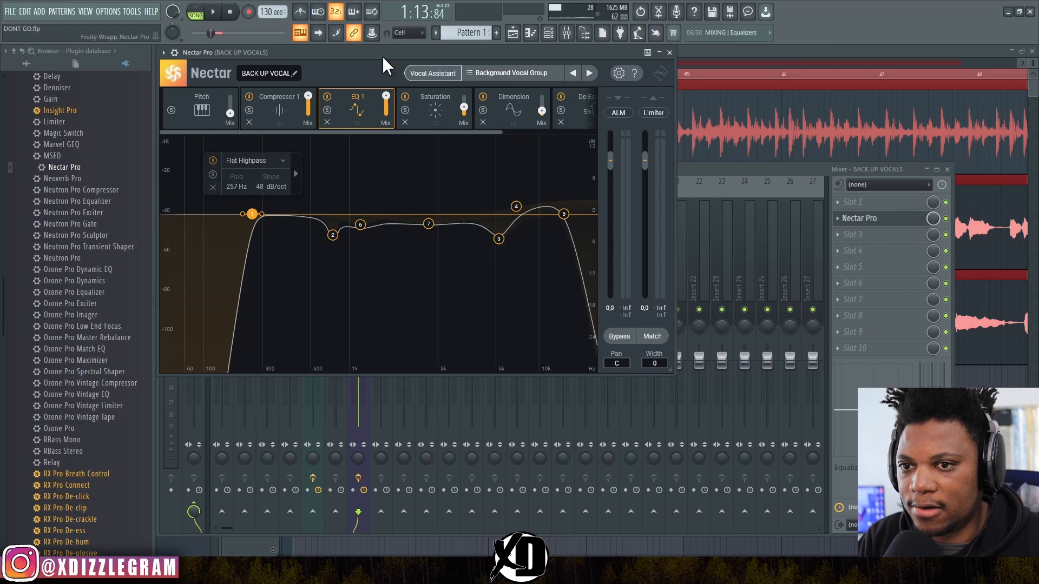
{"action": "key", "text": "space"}
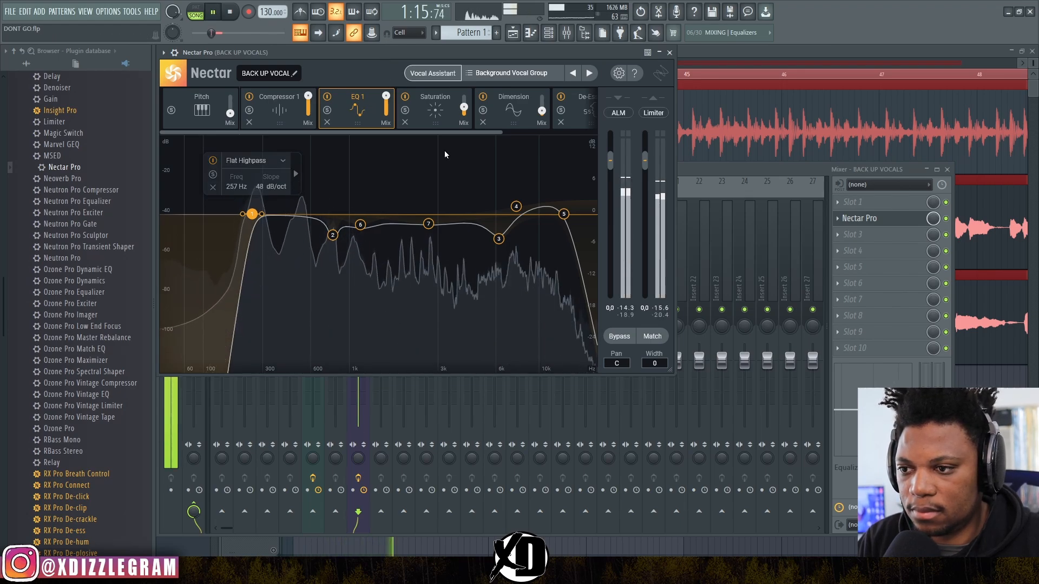
{"action": "left_click_drag", "start_coordinate": [256, 217], "coordinate": [264, 217]}
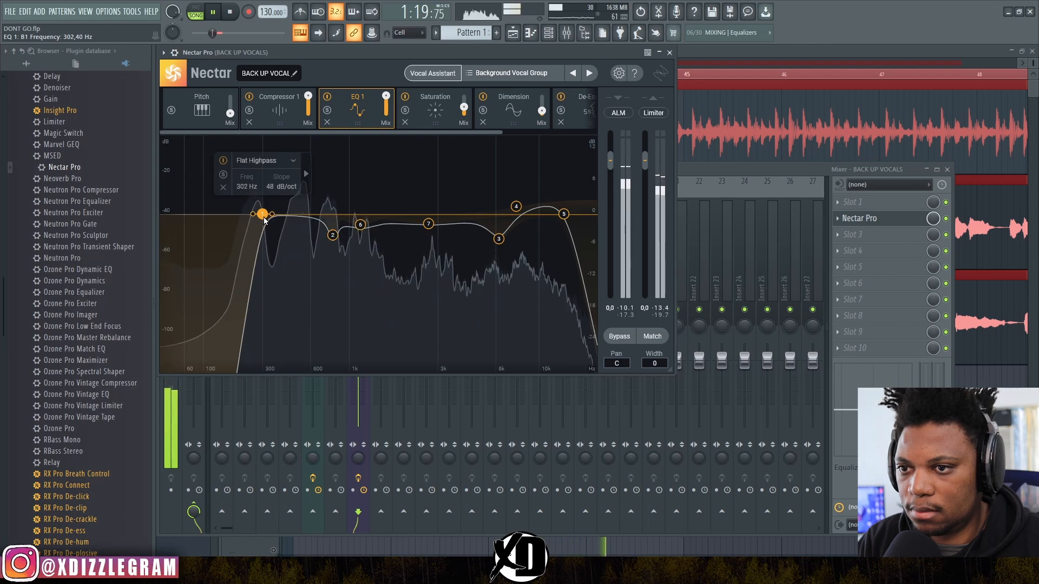
{"action": "key", "text": "space"}
Lower the threshold of Compressor 1 on the back up vocals to about -14.6 dB
{"action": "left_click", "coordinate": [282, 115]}
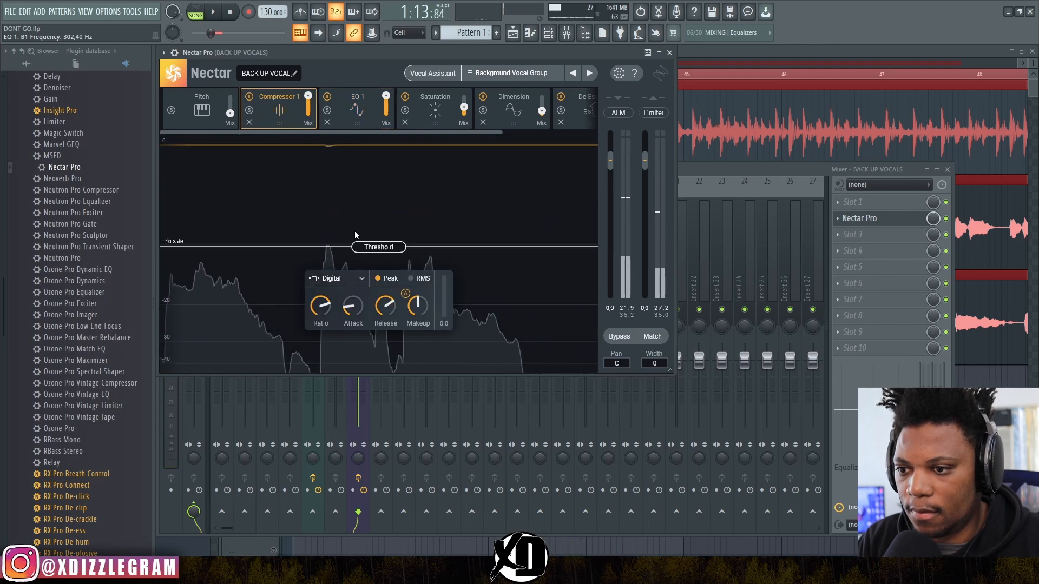
{"action": "left_click_drag", "start_coordinate": [381, 241], "coordinate": [389, 276]}
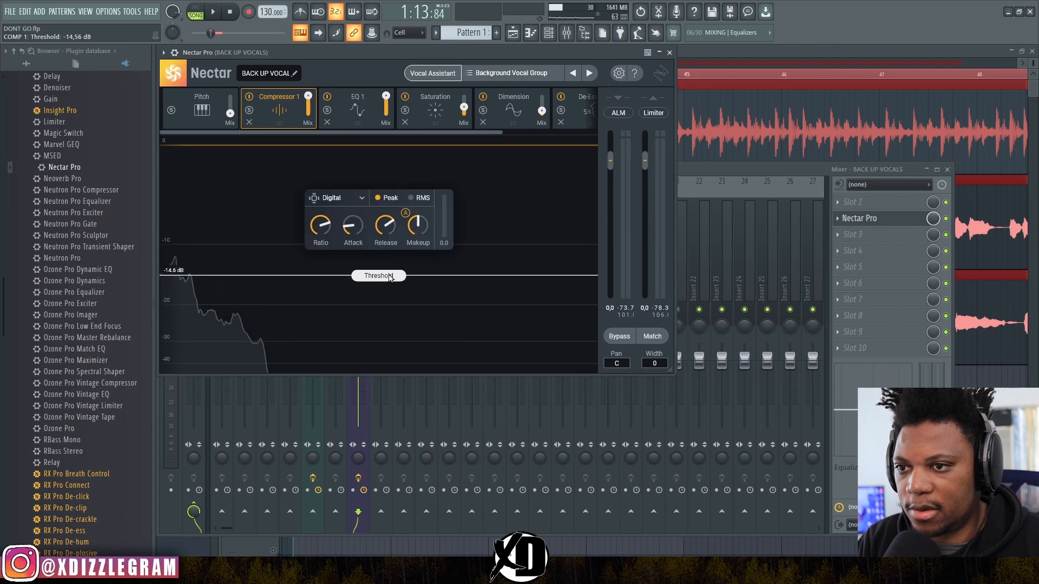
Change the Saturation mode on the back up vocals to Tube, widen the Nectar window to show every module and audition the sound
{"action": "left_click", "coordinate": [436, 108]}
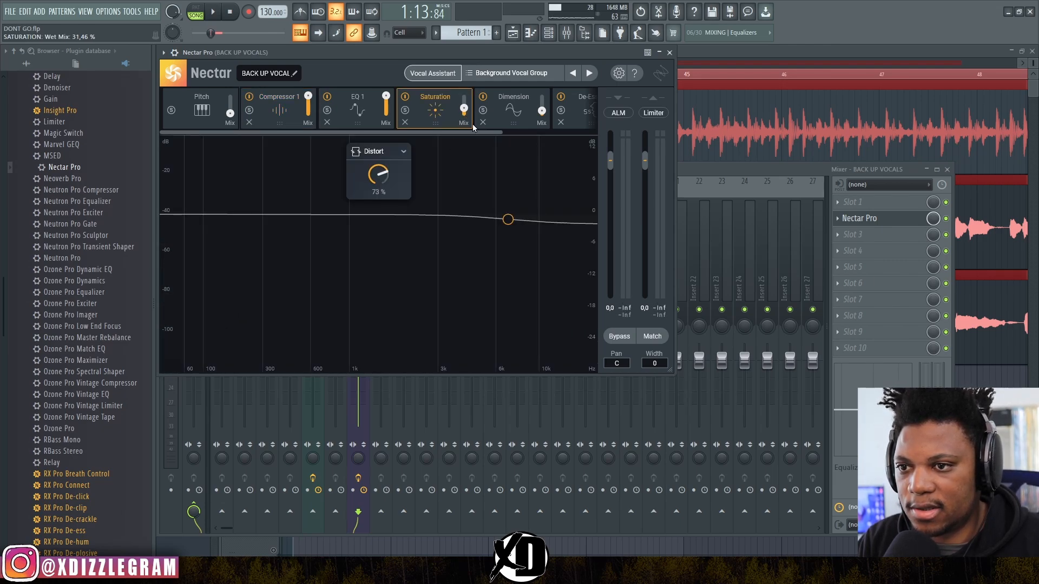
{"action": "left_click", "coordinate": [400, 151]}
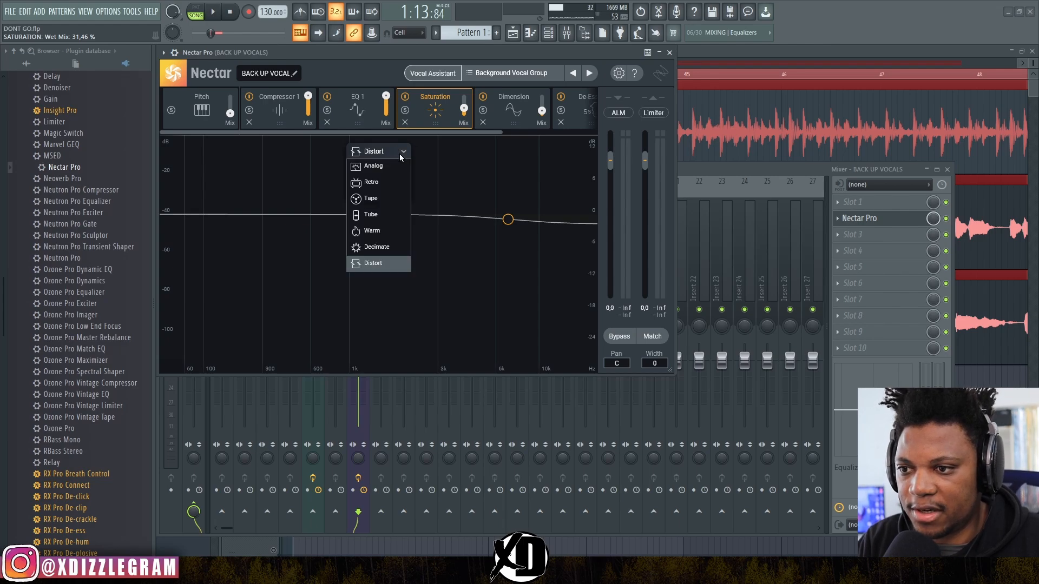
{"action": "left_click", "coordinate": [378, 217]}
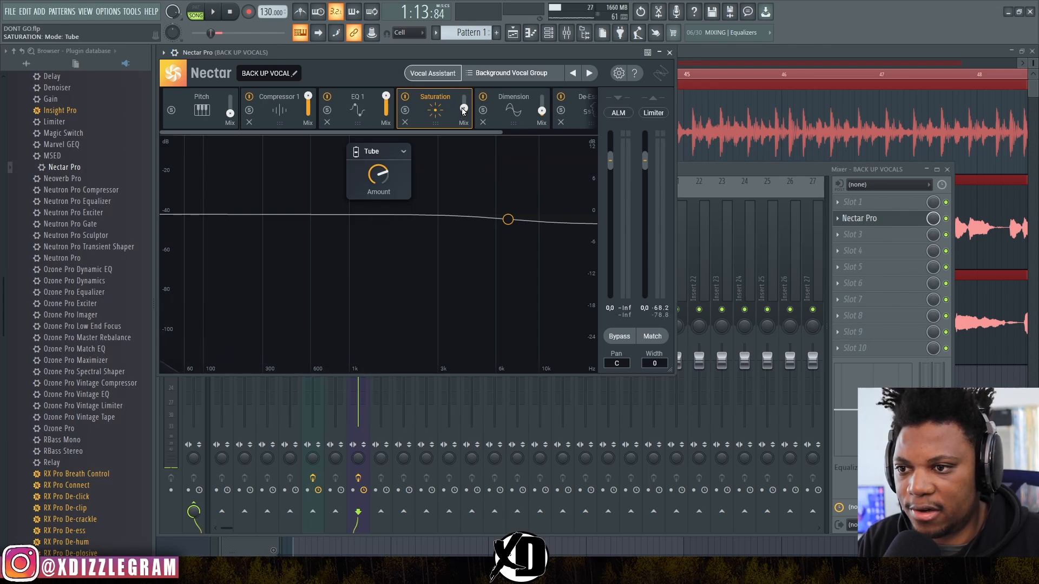
{"action": "key", "text": "space"}
{"action": "left_click_drag", "start_coordinate": [676, 167], "coordinate": [907, 169]}
{"action": "key", "text": "space"}
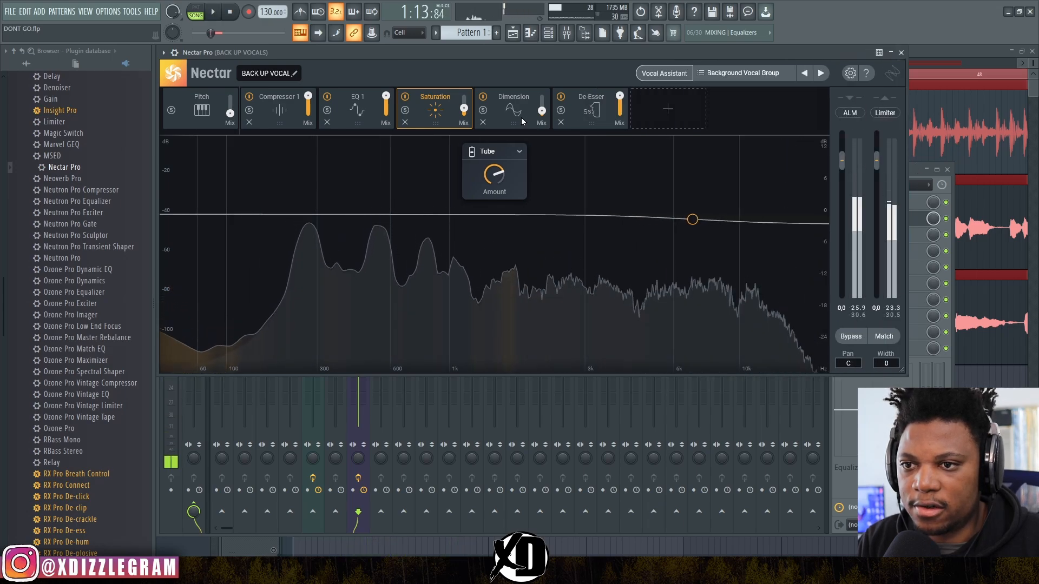
Raise the Dimension chorus mix on the back up vocals during playback, trying about 43% and settling on about 72%
{"action": "left_click", "coordinate": [511, 108]}
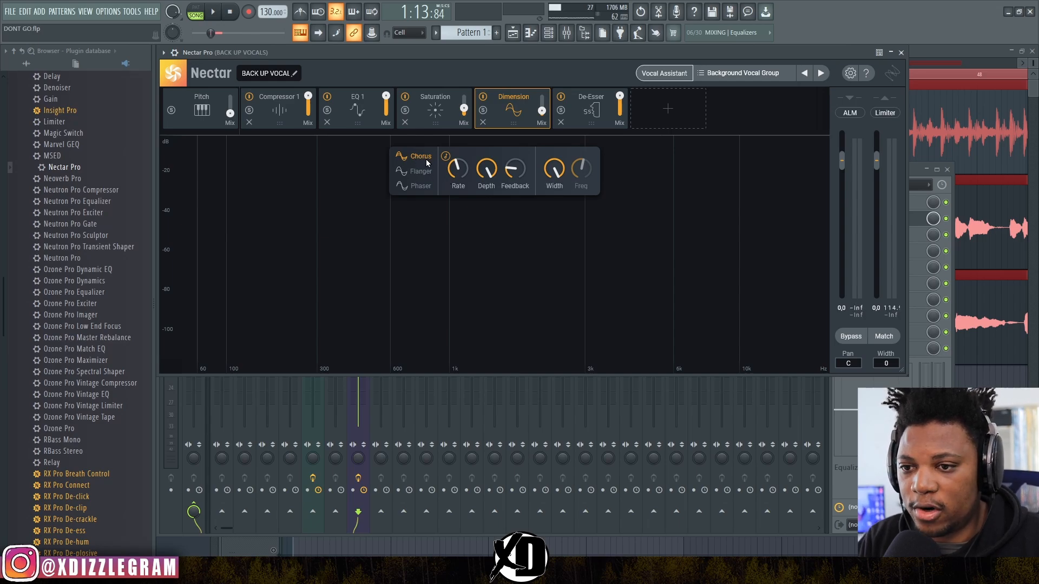
{"action": "key", "text": "space"}
{"action": "left_click_drag", "start_coordinate": [540, 115], "coordinate": [550, 73]}
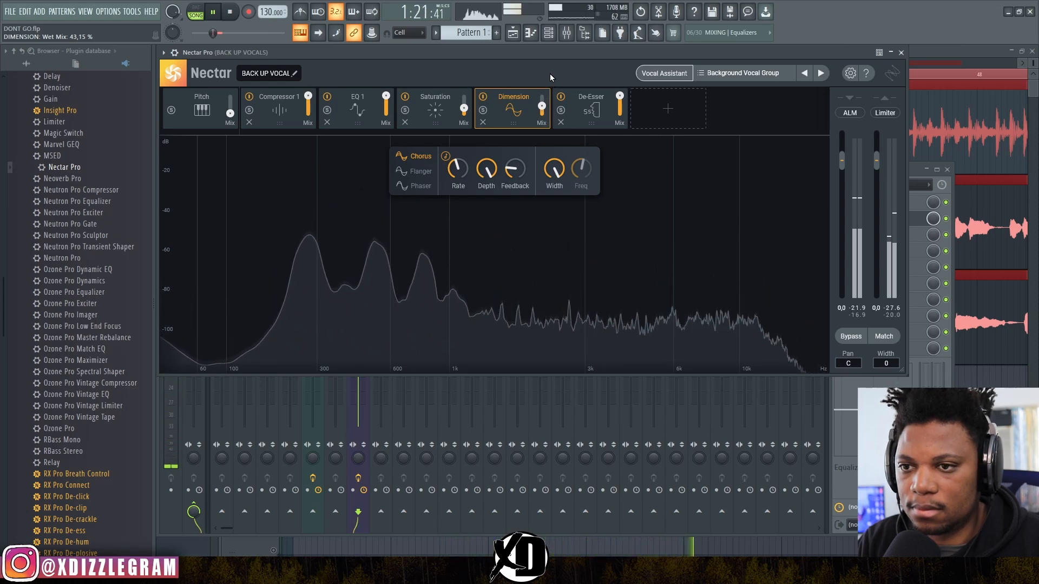
{"action": "key", "text": "space"}
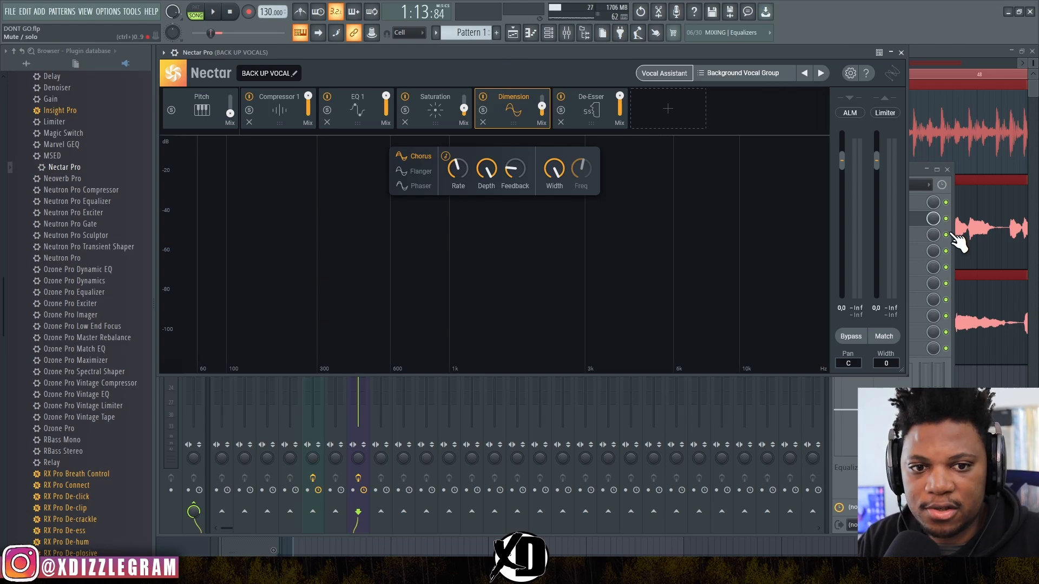
{"action": "left_click", "coordinate": [359, 405]}
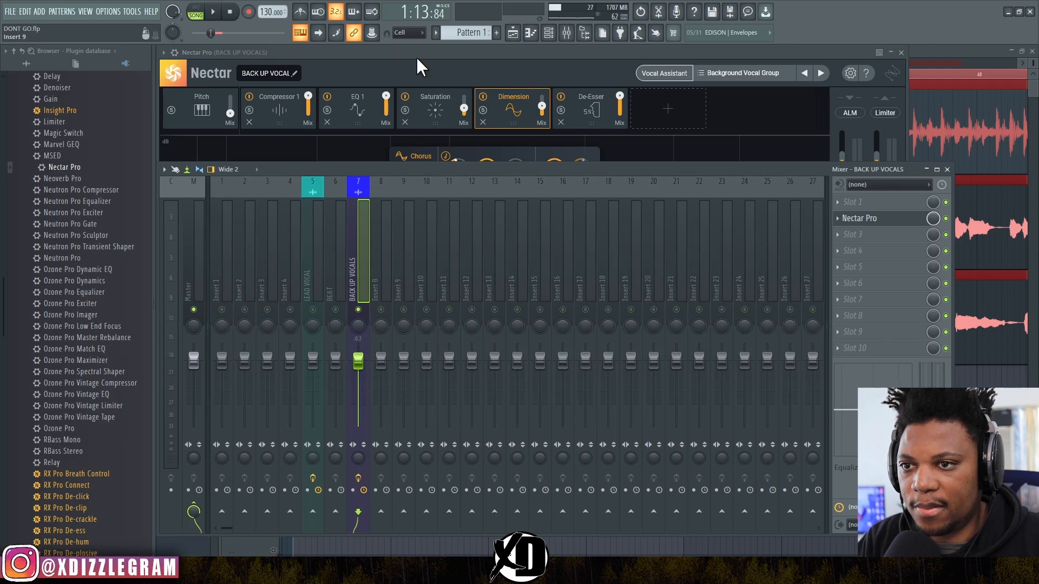
{"action": "left_click", "coordinate": [475, 52]}
{"action": "key", "text": "space"}
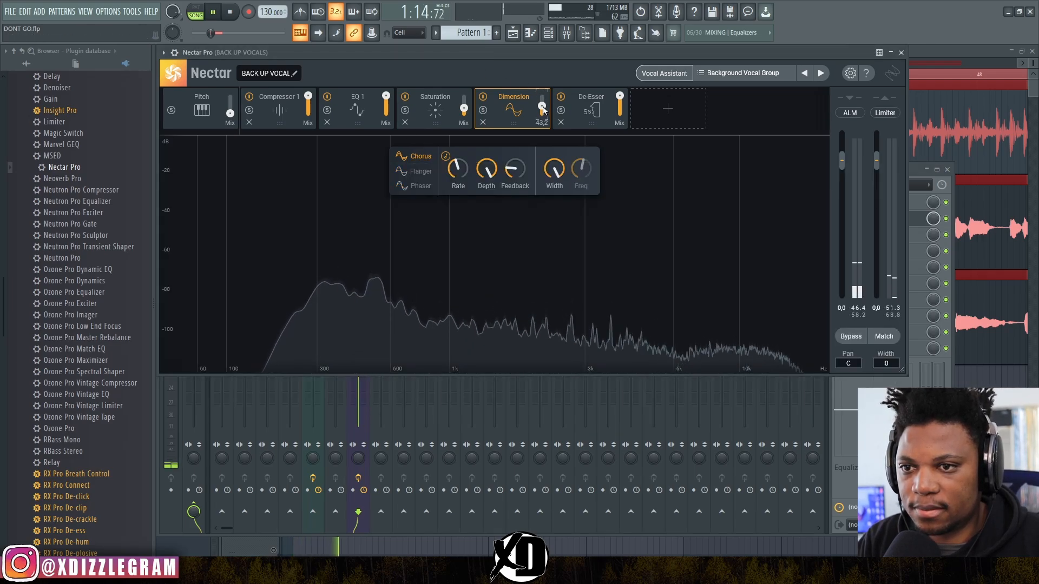
{"action": "left_click_drag", "start_coordinate": [543, 110], "coordinate": [552, 68]}
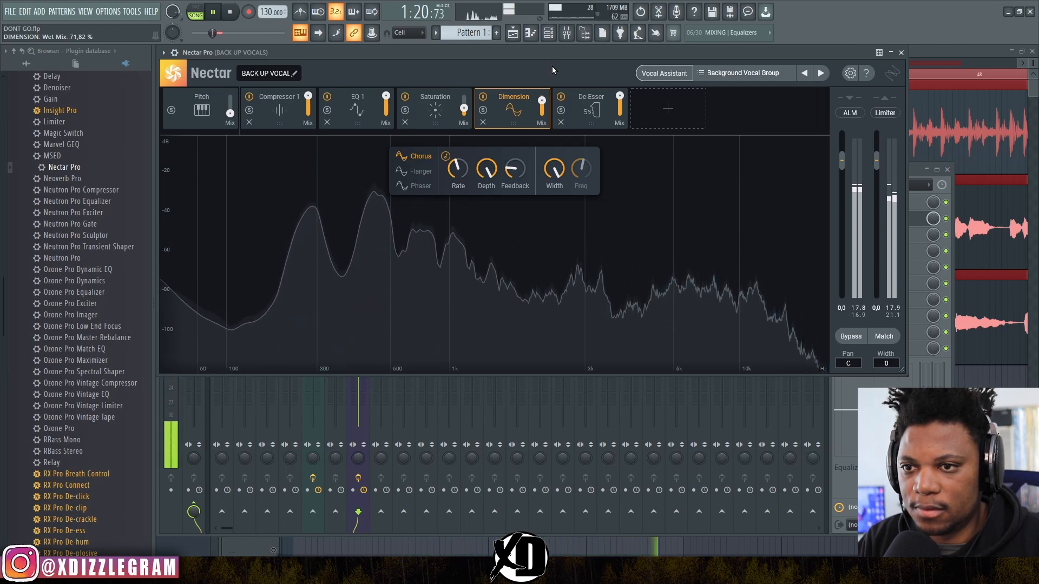
{"action": "key", "text": "space"}
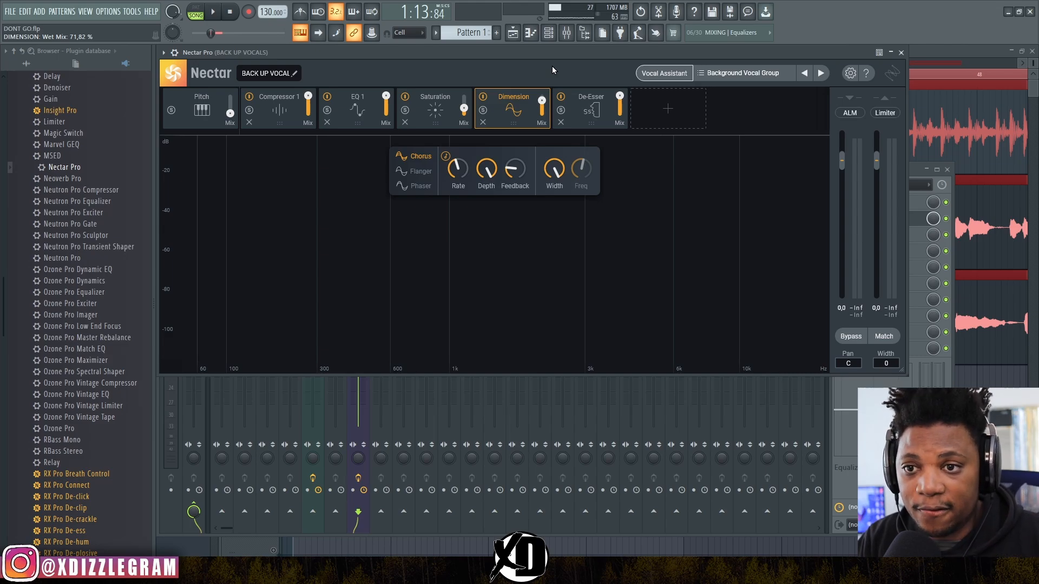
Move the De-Esser ahead of Compressor 1 in the chain and raise its threshold to about -6.7 dB while auditioning
{"action": "left_click", "coordinate": [583, 124]}
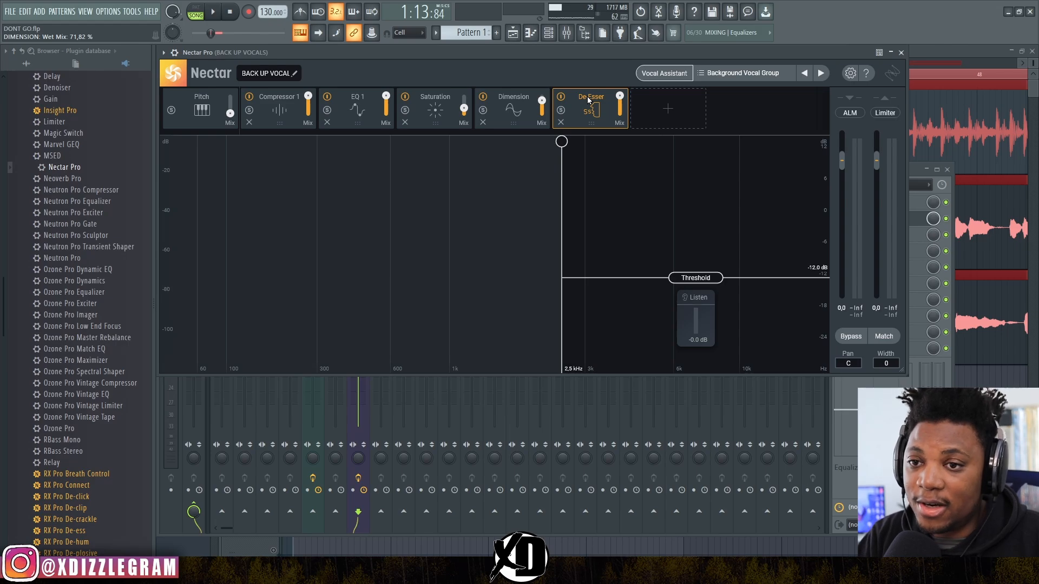
{"action": "left_click_drag", "start_coordinate": [587, 96], "coordinate": [281, 113]}
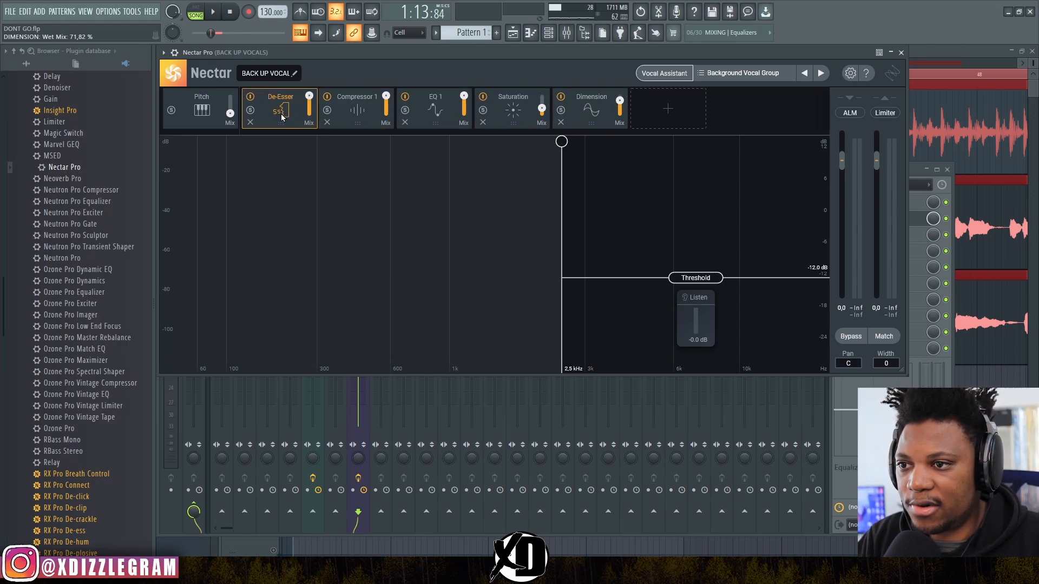
{"action": "key", "text": "space"}
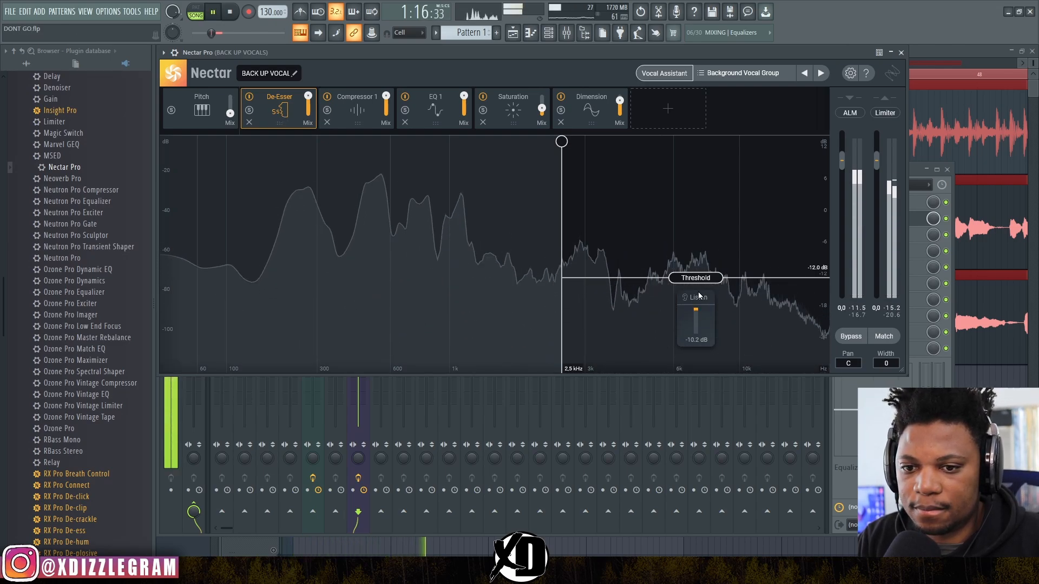
{"action": "left_click_drag", "start_coordinate": [696, 277], "coordinate": [695, 255]}
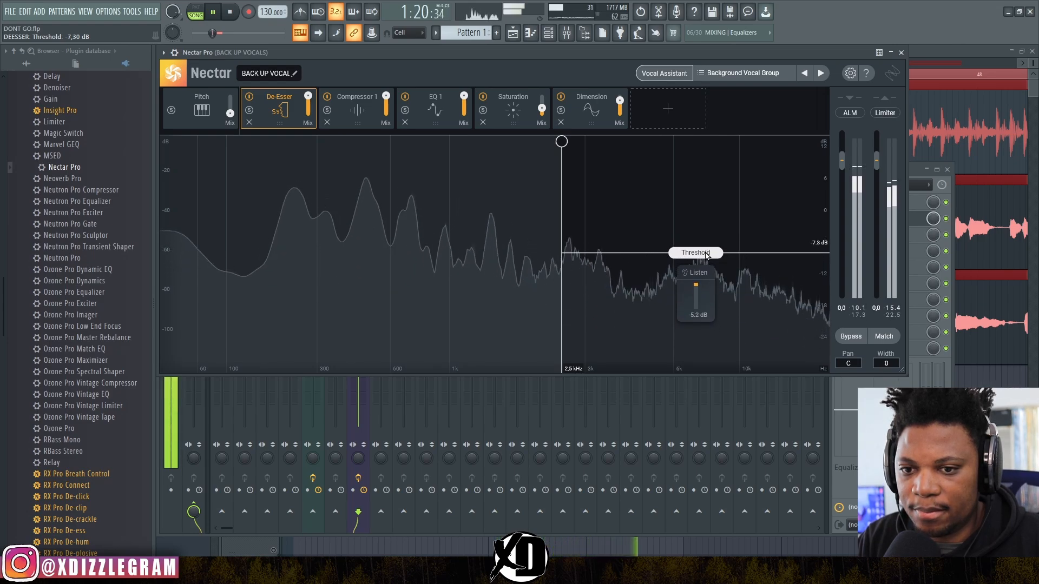
{"action": "key", "text": "space"}
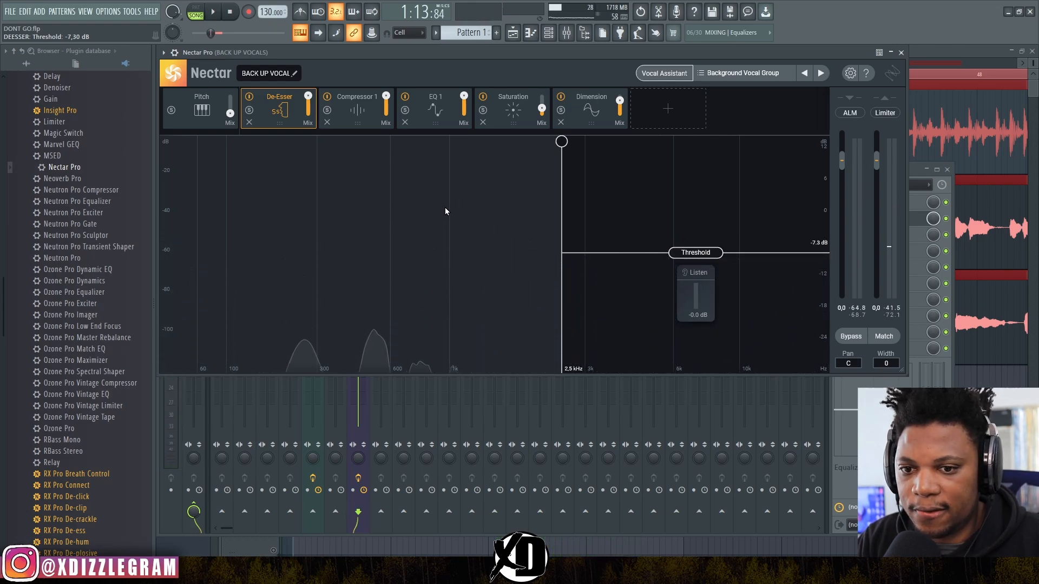
{"action": "left_click_drag", "start_coordinate": [699, 252], "coordinate": [697, 250]}
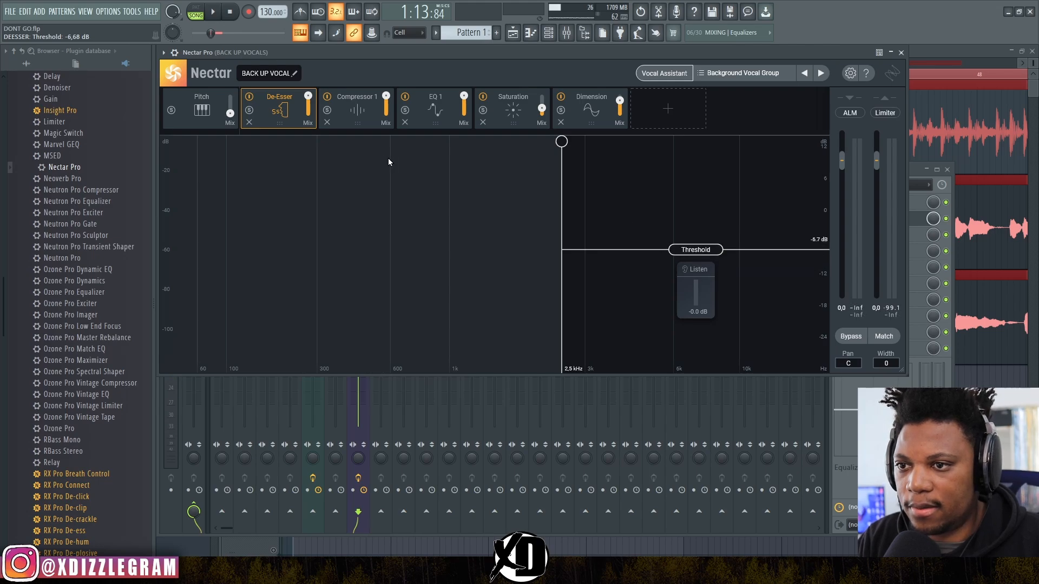
Raise the De-Esser's cutoff frequency above 2.5 kHz and play back the vocals to check it
{"action": "key", "text": "space"}
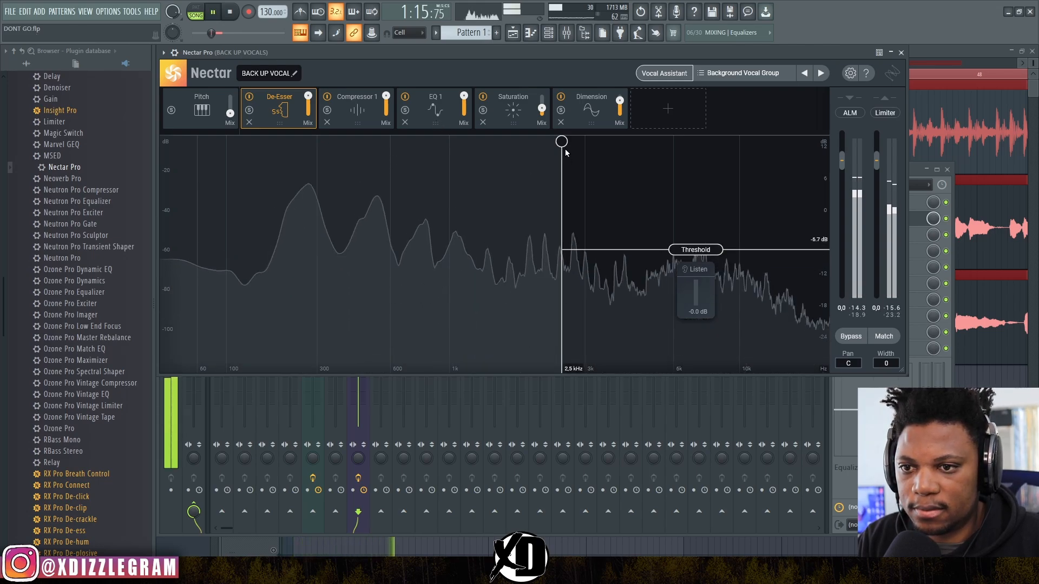
{"action": "key", "text": "space"}
{"action": "left_click_drag", "start_coordinate": [565, 152], "coordinate": [632, 154]}
{"action": "key", "text": "space"}
Move bell node 3 in EQ 1 to about 7115 Hz with a gain of about -4.9 dB and replay the vocals
{"action": "left_click", "coordinate": [434, 111]}
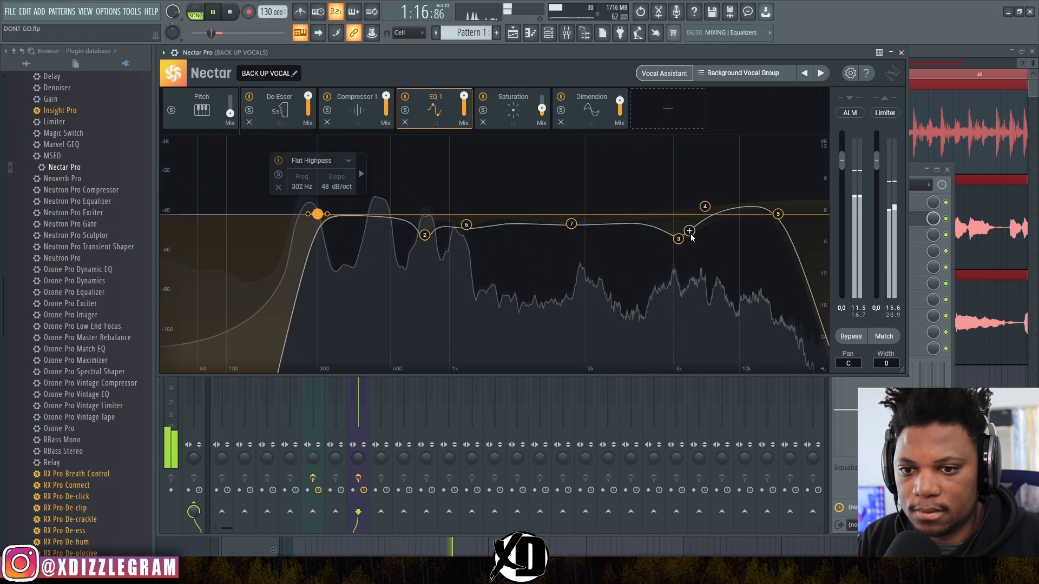
{"action": "key", "text": "space"}
{"action": "left_click_drag", "start_coordinate": [678, 238], "coordinate": [697, 246]}
{"action": "key", "text": "space"}
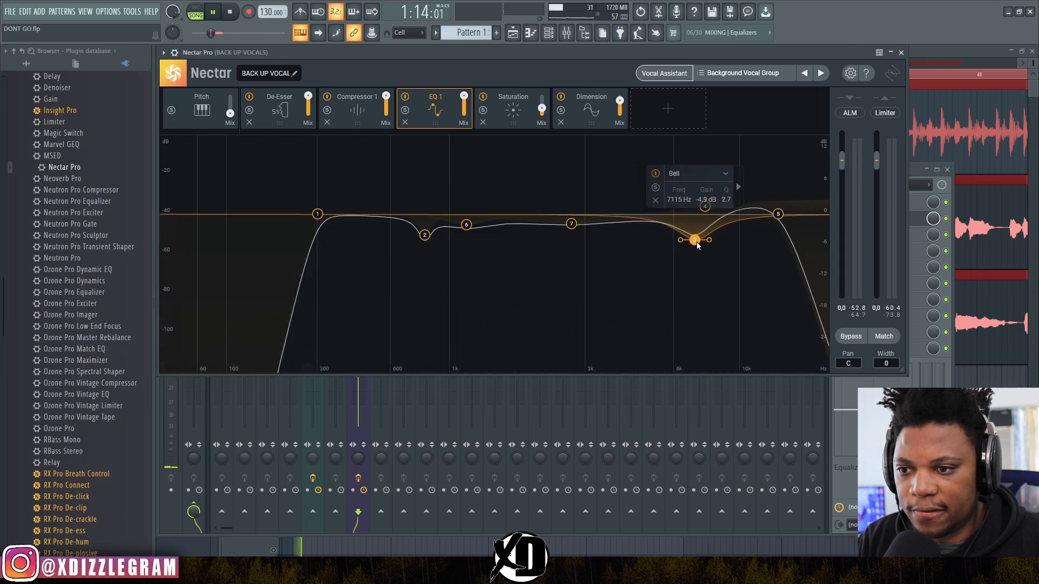
Lower the frequencies of EQ 1 nodes 2 and 6, and set bell node 7 to about 2944 Hz at -3.5 dB
{"action": "left_click_drag", "start_coordinate": [424, 234], "coordinate": [381, 236]}
{"action": "left_click_drag", "start_coordinate": [467, 227], "coordinate": [454, 228]}
{"action": "left_click_drag", "start_coordinate": [571, 224], "coordinate": [581, 233]}
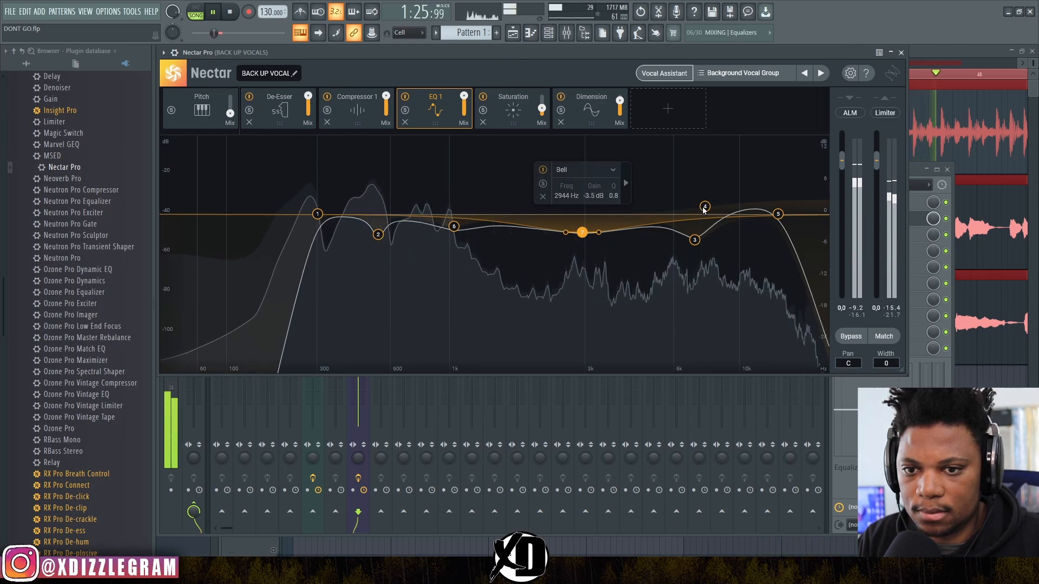
Boost the analog high shelf in EQ 1 to about 3.0 dB at 7940 Hz and audition the change
{"action": "left_click_drag", "start_coordinate": [705, 207], "coordinate": [706, 200]}
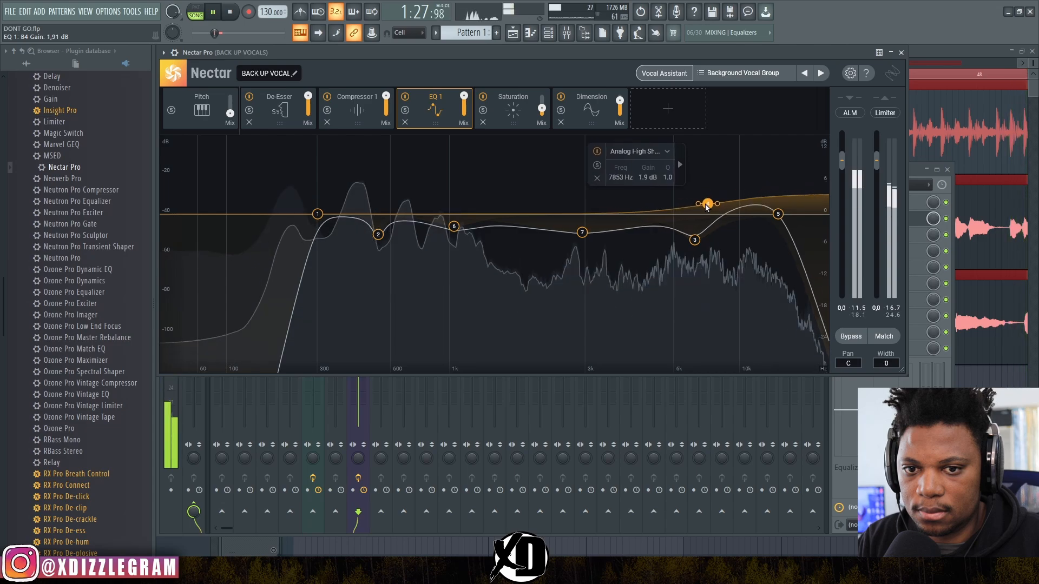
{"action": "key", "text": "space"}
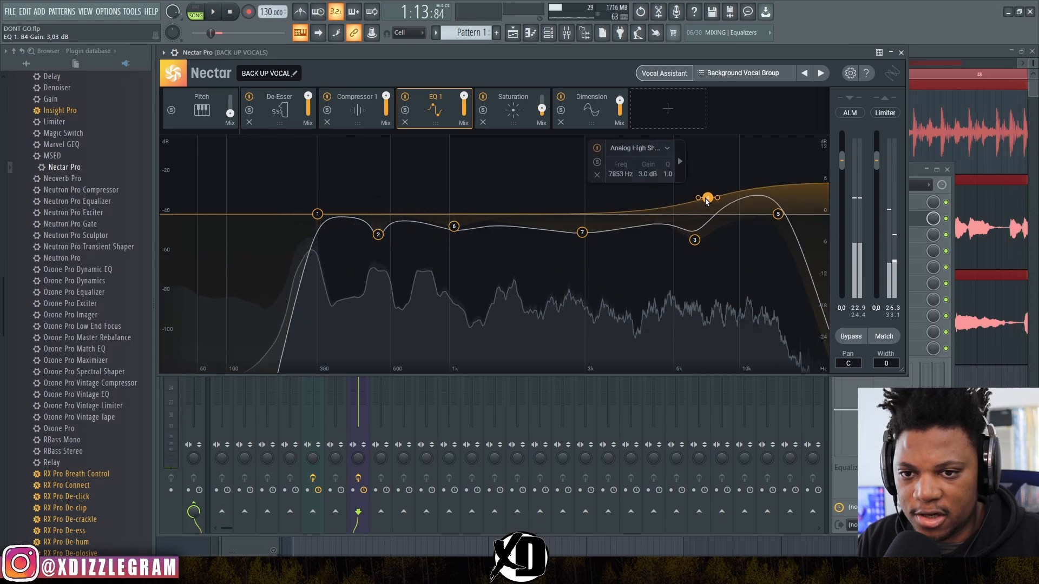
{"action": "left_click_drag", "start_coordinate": [705, 198], "coordinate": [708, 199]}
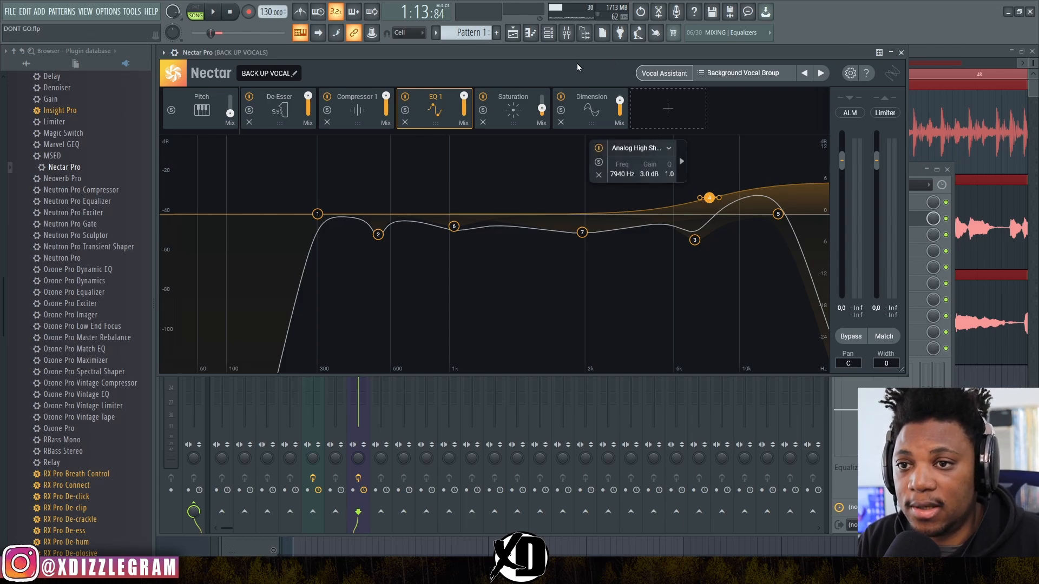
{"action": "key", "text": "space"}
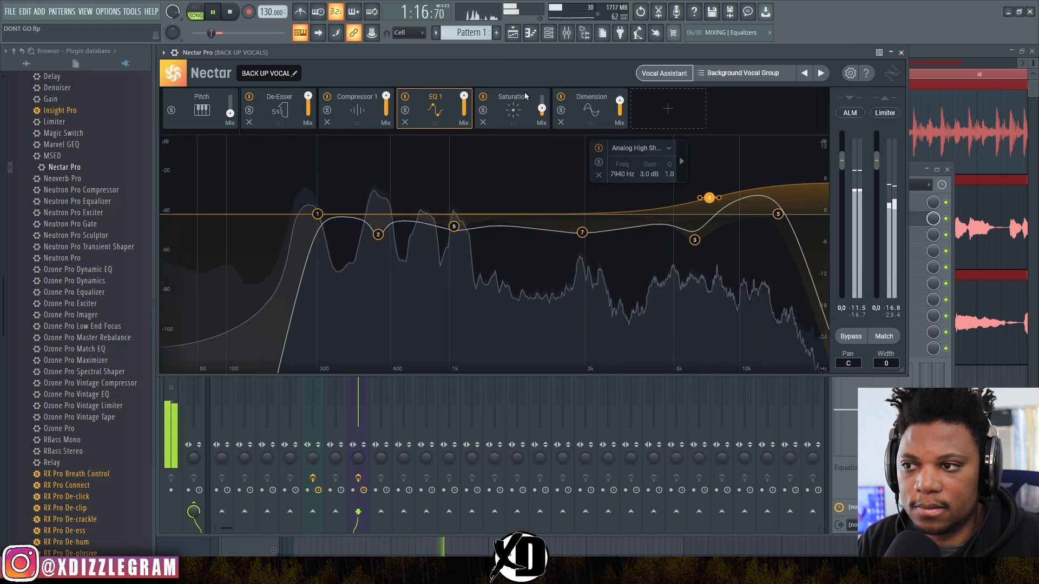
{"action": "key", "text": "space"}
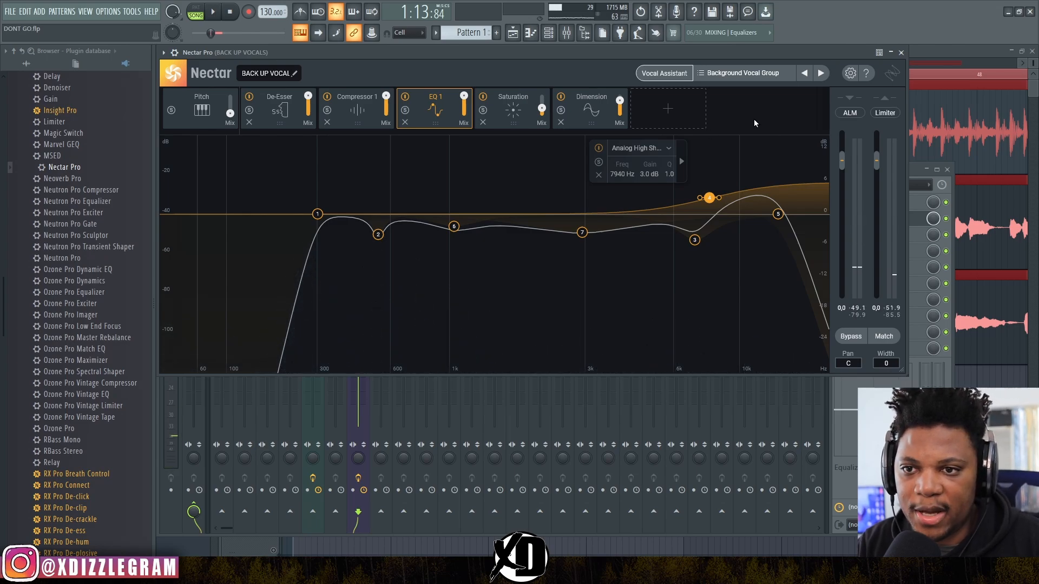
Bypass the Dimension module on the back up vocals and add a Harmony module at the end of the chain
{"action": "left_click", "coordinate": [582, 104]}
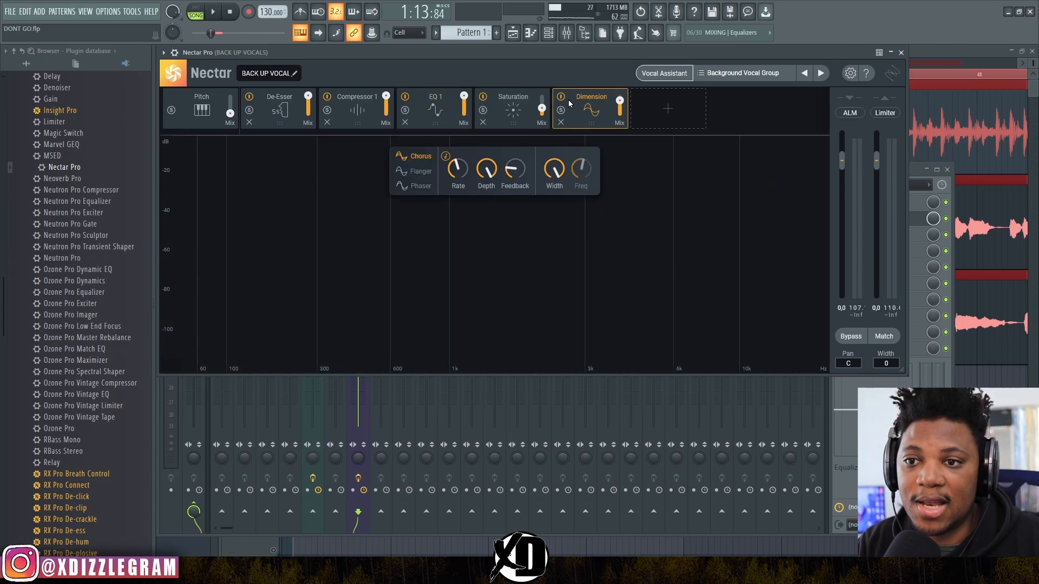
{"action": "left_click", "coordinate": [561, 97]}
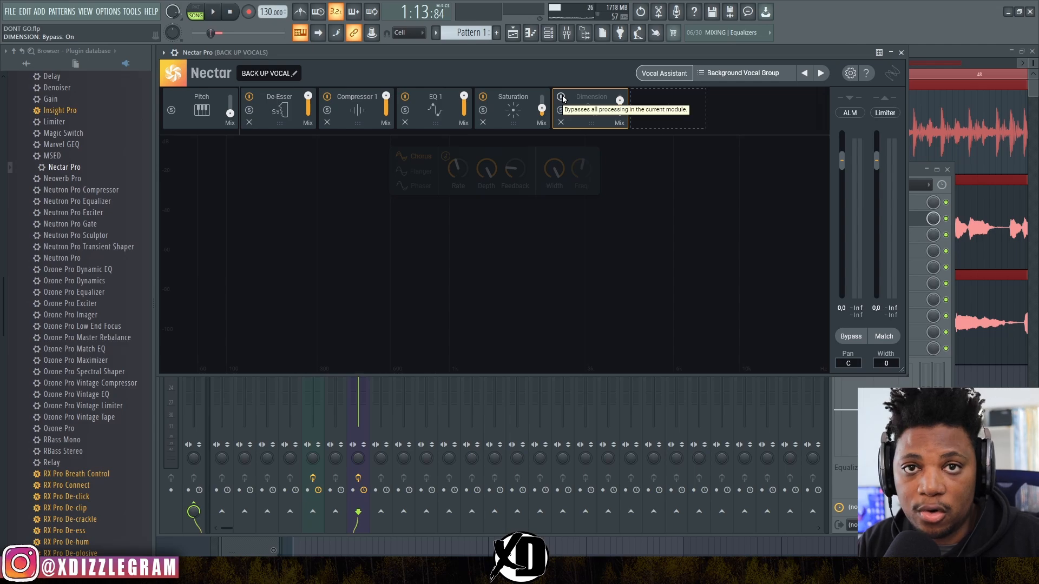
{"action": "left_click", "coordinate": [669, 109]}
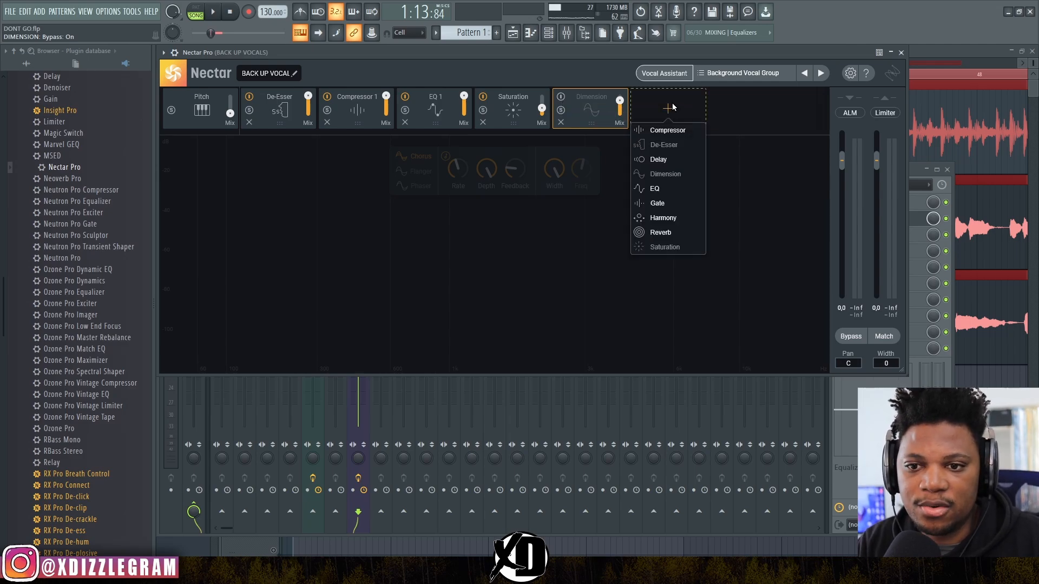
{"action": "left_click", "coordinate": [663, 218]}
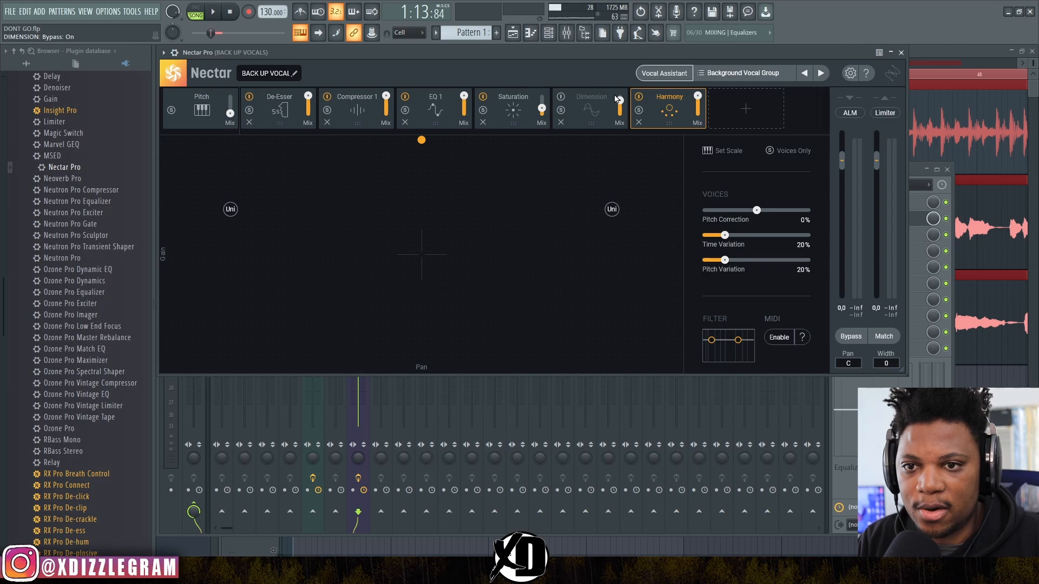
Compare playback with Harmony bypassed and enabled, and set Pitch Correction to about 83%, Time Variation to 51% and Pitch Variation to 52%
{"action": "left_click", "coordinate": [638, 97]}
{"action": "key", "text": "space"}
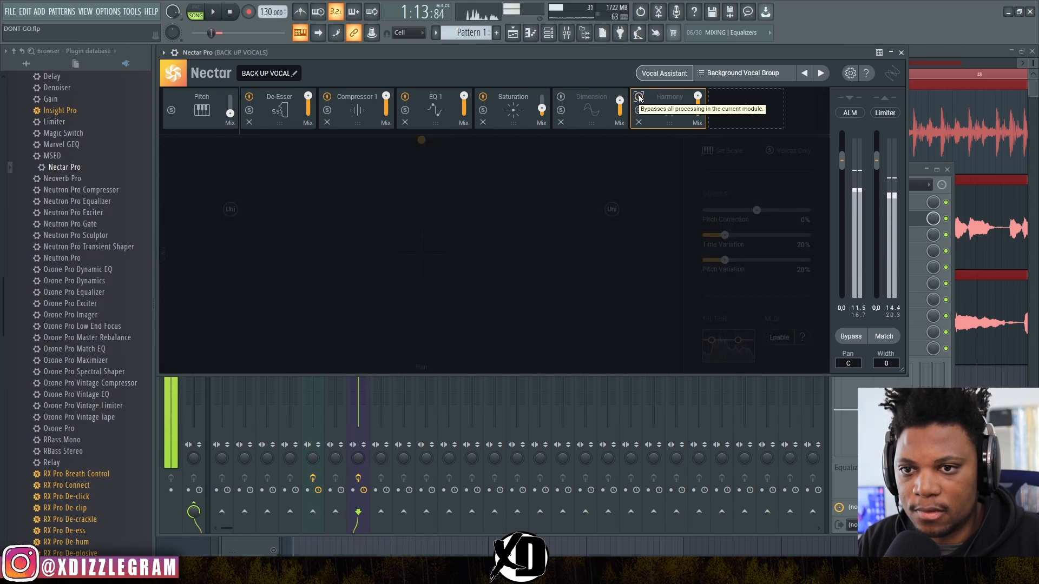
{"action": "left_click", "coordinate": [639, 97]}
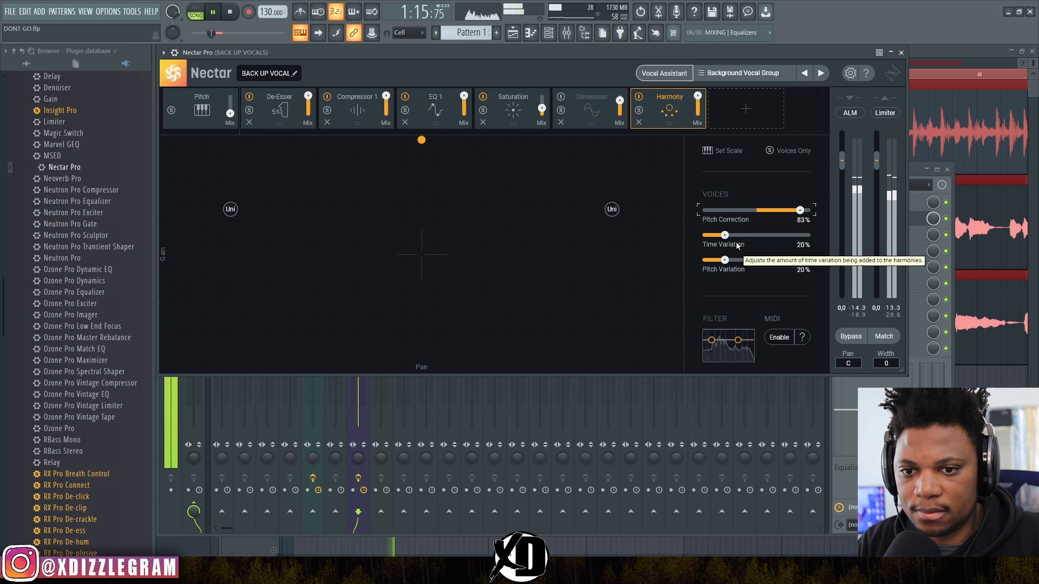
{"action": "left_click_drag", "start_coordinate": [730, 238], "coordinate": [763, 267]}
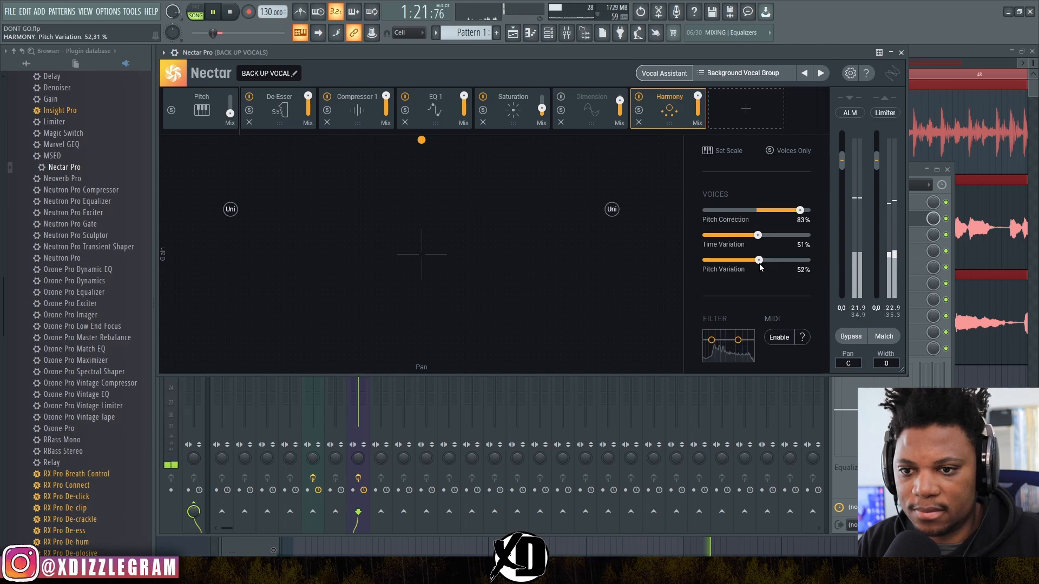
Position the two Harmony unison voices at about -2.6 dB gain, 72.4 pan and about -2.7 dB gain, -71.8 pan
{"action": "left_click_drag", "start_coordinate": [615, 210], "coordinate": [533, 200]}
{"action": "left_click_drag", "start_coordinate": [234, 211], "coordinate": [238, 182]}
{"action": "left_click_drag", "start_coordinate": [531, 199], "coordinate": [606, 172]}
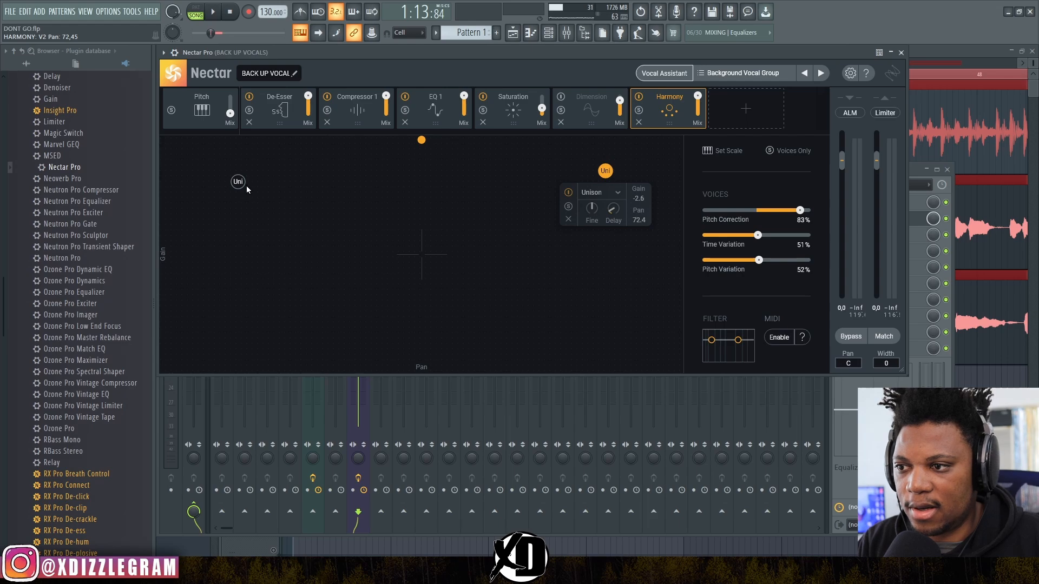
{"action": "left_click_drag", "start_coordinate": [239, 185], "coordinate": [240, 180]}
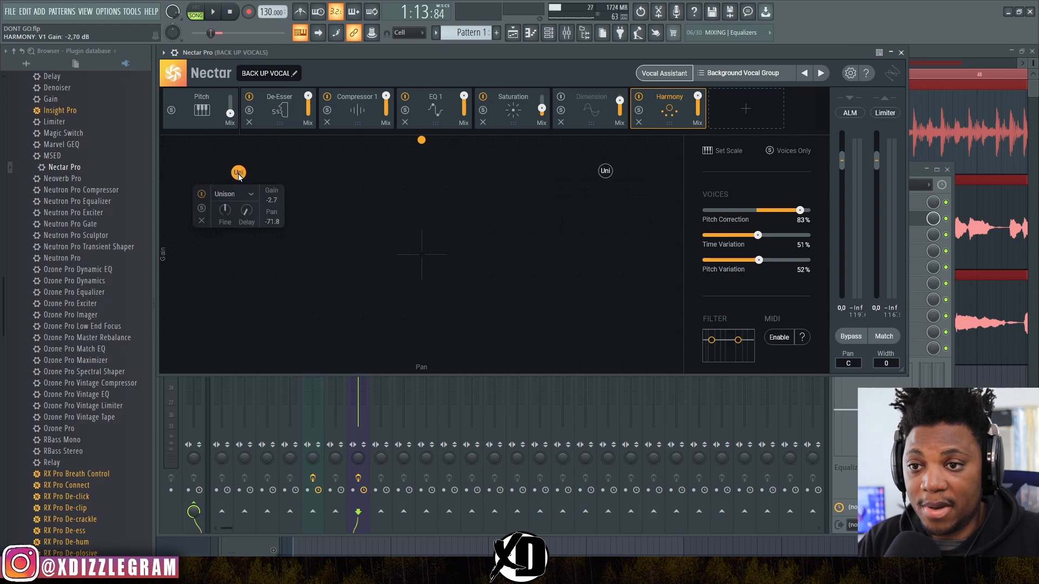
Raise both Harmony unison voices to about -1.8 dB gain near the outer pan positions and audition the back up vocals
{"action": "left_click_drag", "start_coordinate": [239, 177], "coordinate": [241, 171]}
{"action": "left_click_drag", "start_coordinate": [603, 172], "coordinate": [606, 165]}
{"action": "key", "text": "space"}
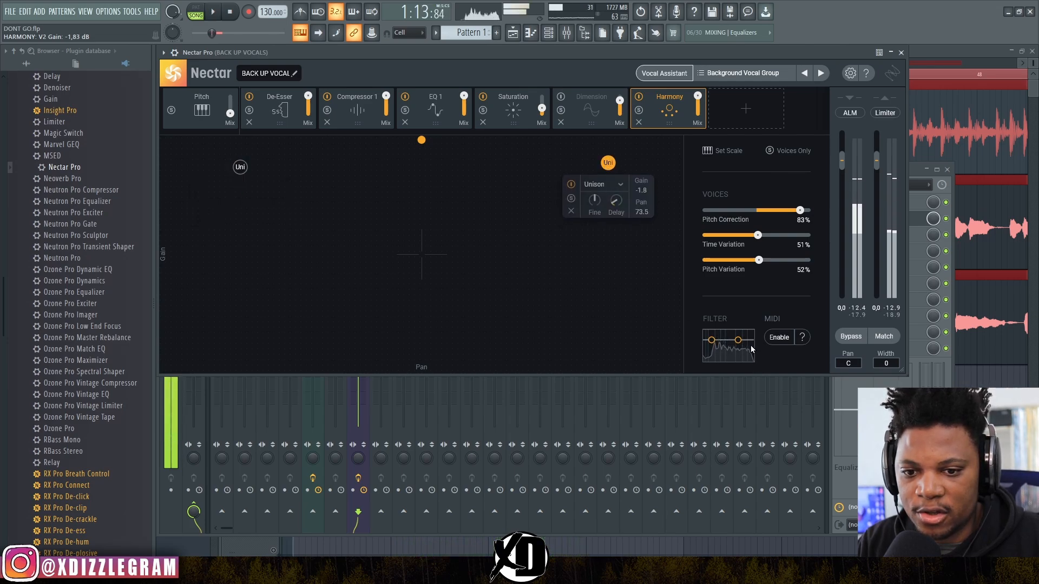
Shape the Harmony filter with a lowered high shelf and a low shelf of -5.25 dB at 315 Hz, then audition it
{"action": "left_click_drag", "start_coordinate": [737, 340], "coordinate": [741, 348]}
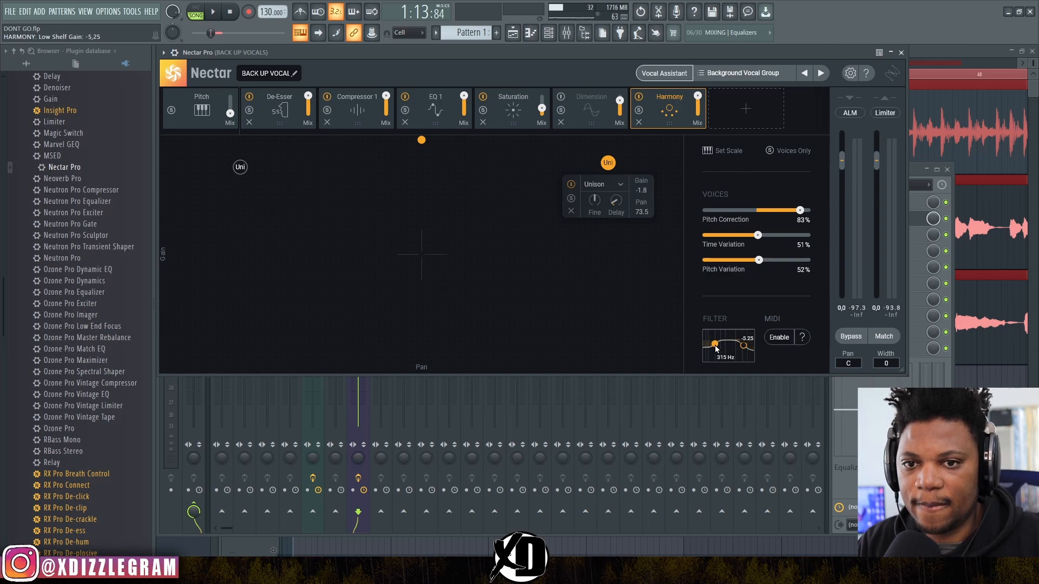
{"action": "key", "text": "space"}
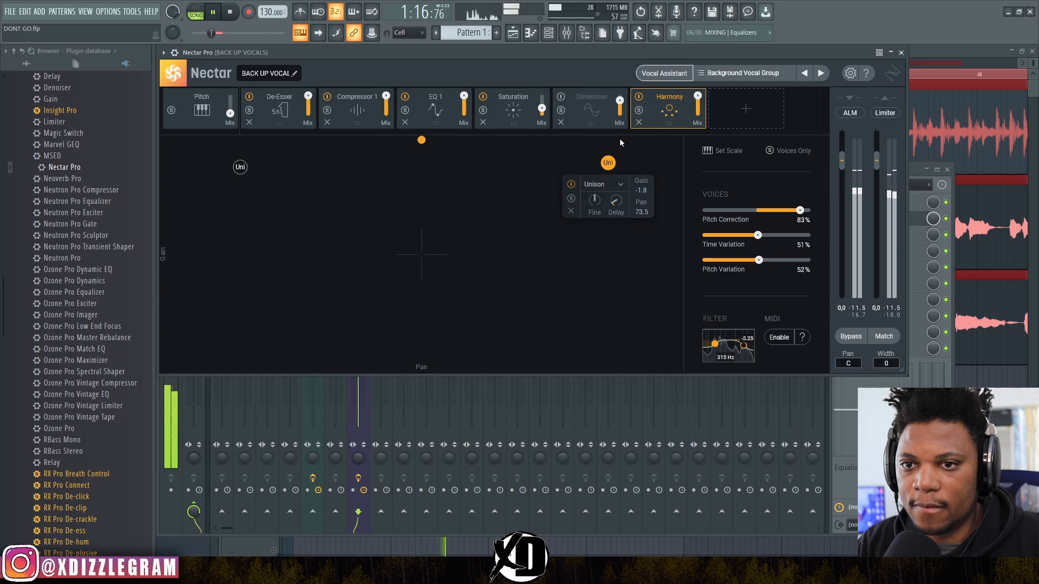
{"action": "key", "text": "space"}
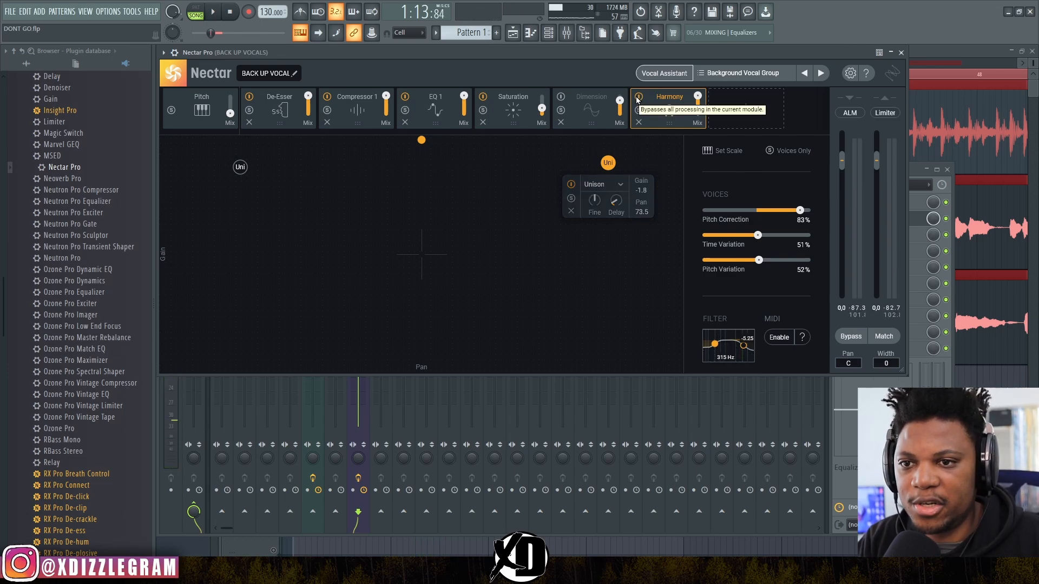
Compare the back up vocals through Dimension alone and Harmony alone, and keep Dimension enabled with Harmony bypassed
{"action": "left_click", "coordinate": [639, 98]}
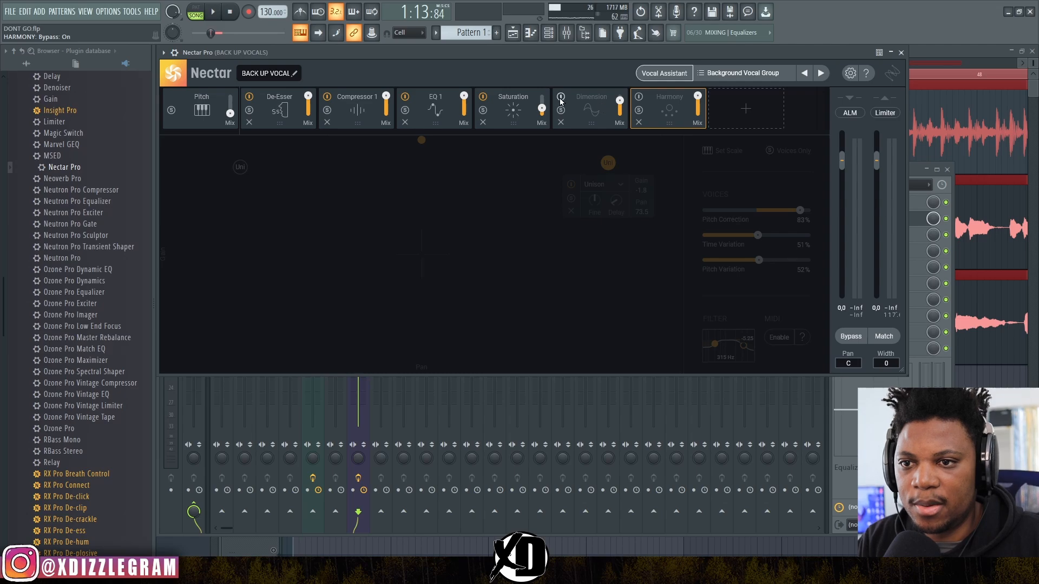
{"action": "key", "text": "space"}
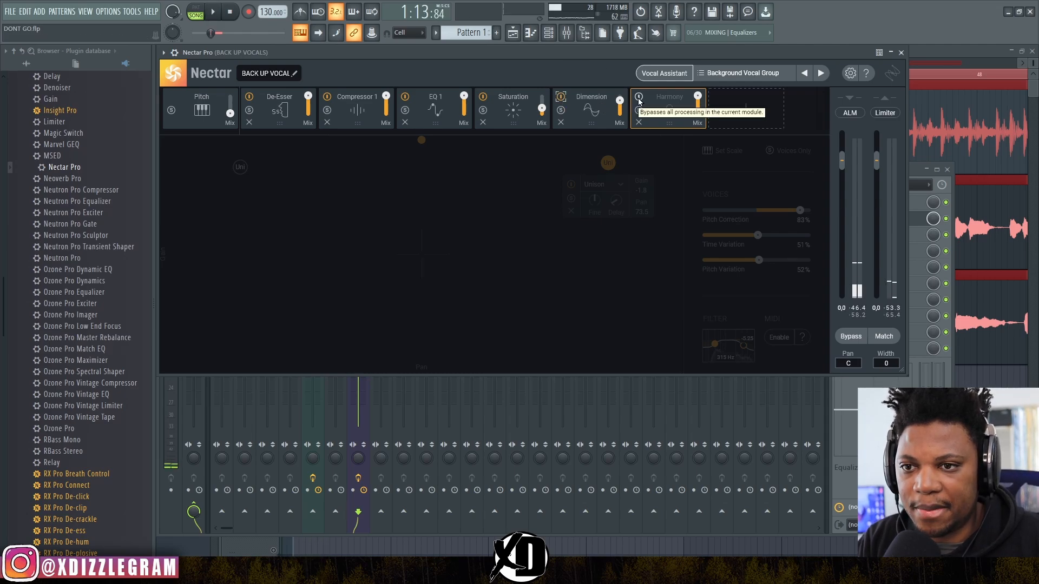
{"action": "left_click", "coordinate": [579, 102]}
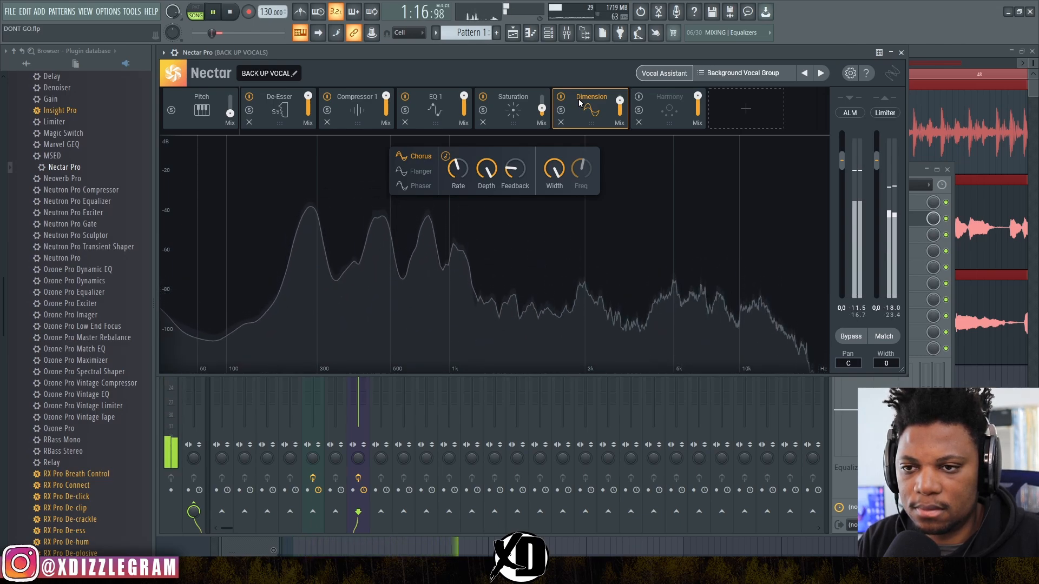
{"action": "key", "text": "space"}
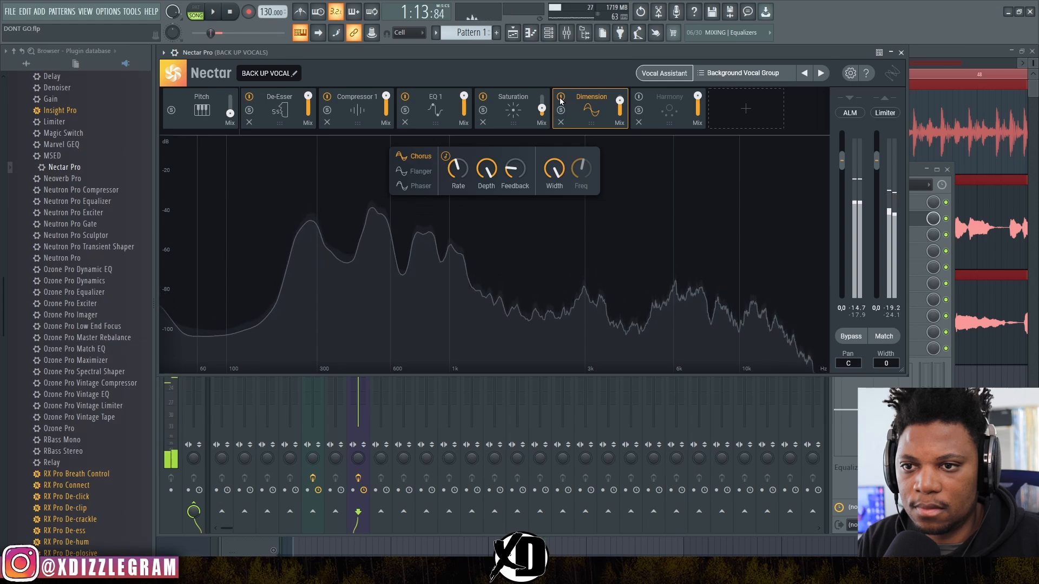
{"action": "left_click", "coordinate": [561, 97]}
{"action": "key", "text": "space"}
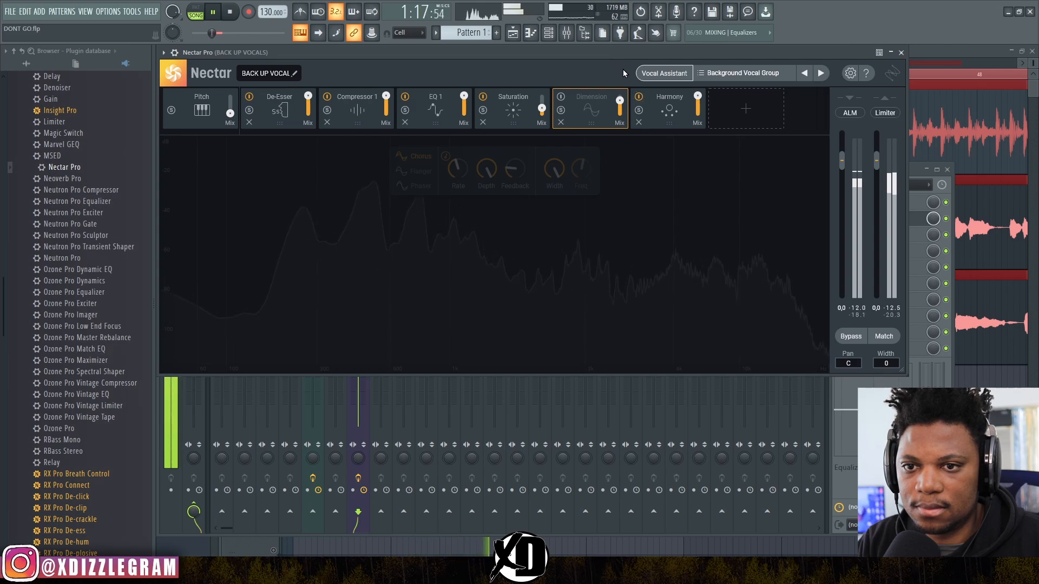
{"action": "left_click", "coordinate": [683, 117]}
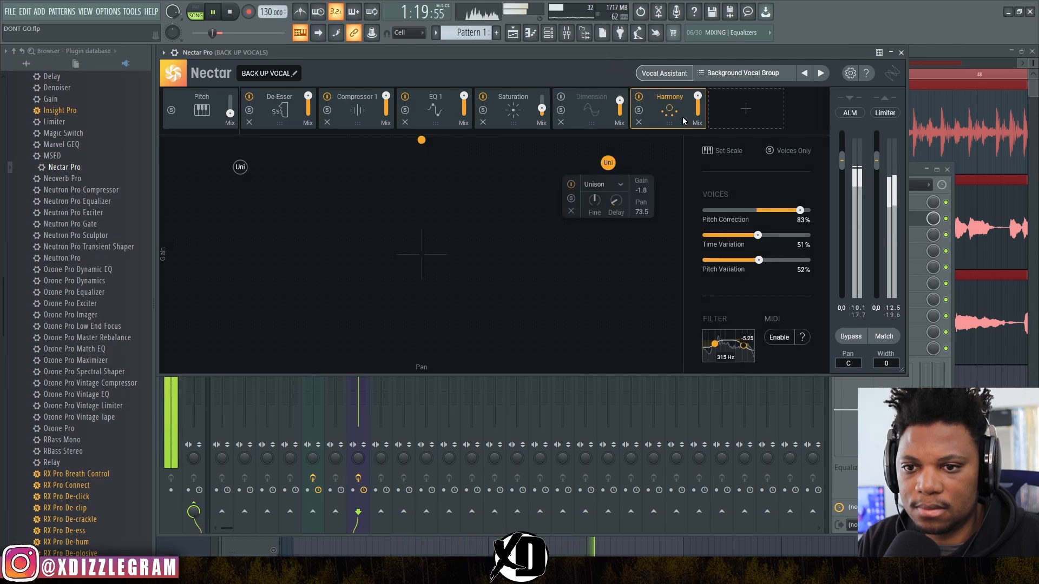
{"action": "key", "text": "space"}
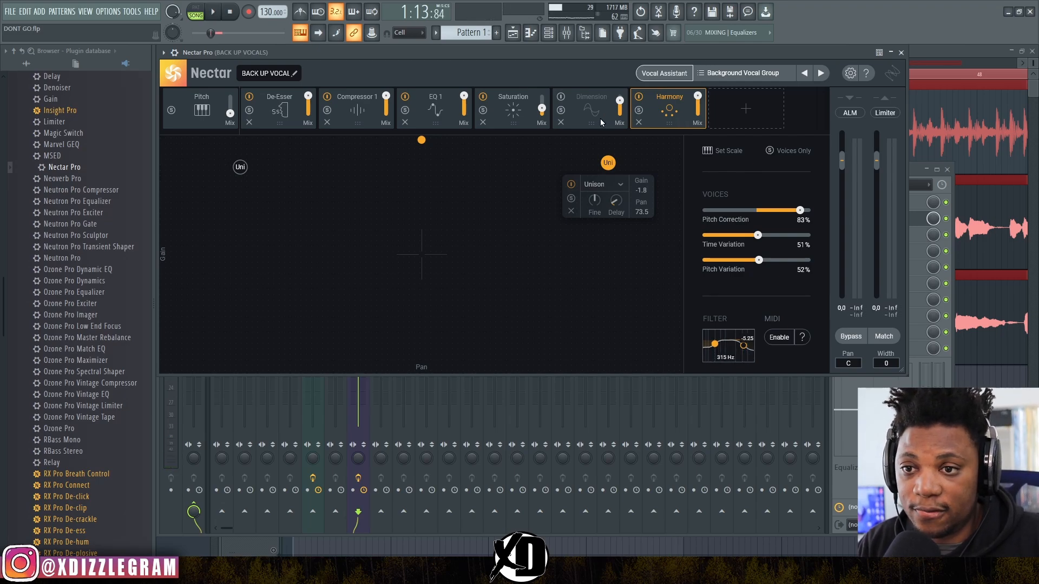
{"action": "left_click", "coordinate": [639, 96]}
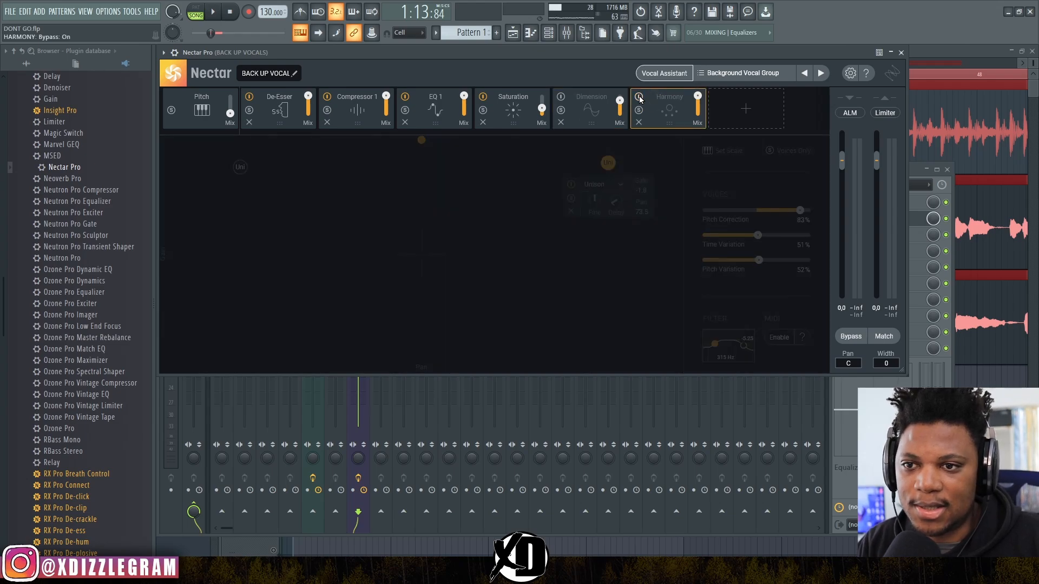
{"action": "left_click", "coordinate": [580, 115]}
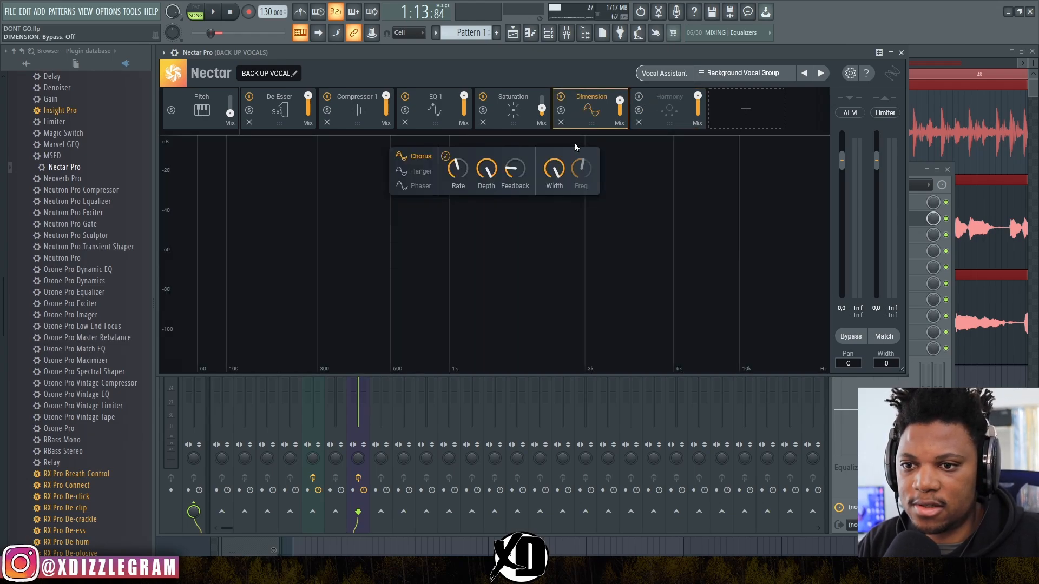
Unsolo the back up vocals track in the playlist and play all tracks from just before the back up vocals enter
{"action": "left_click", "coordinate": [931, 52]}
{"action": "right_click", "coordinate": [274, 360]}
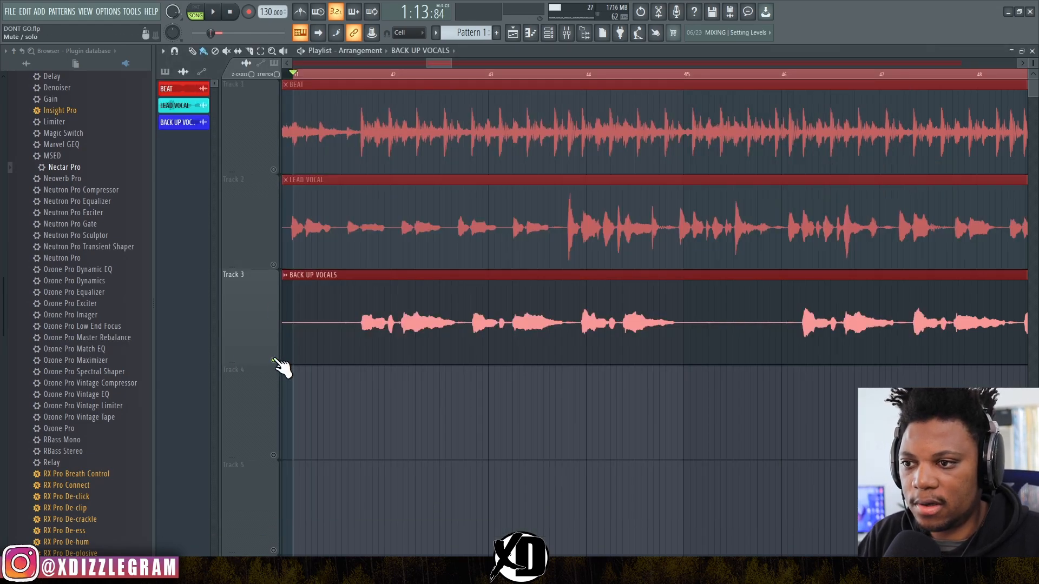
{"action": "right_click", "coordinate": [275, 360]}
{"action": "left_click", "coordinate": [355, 75]}
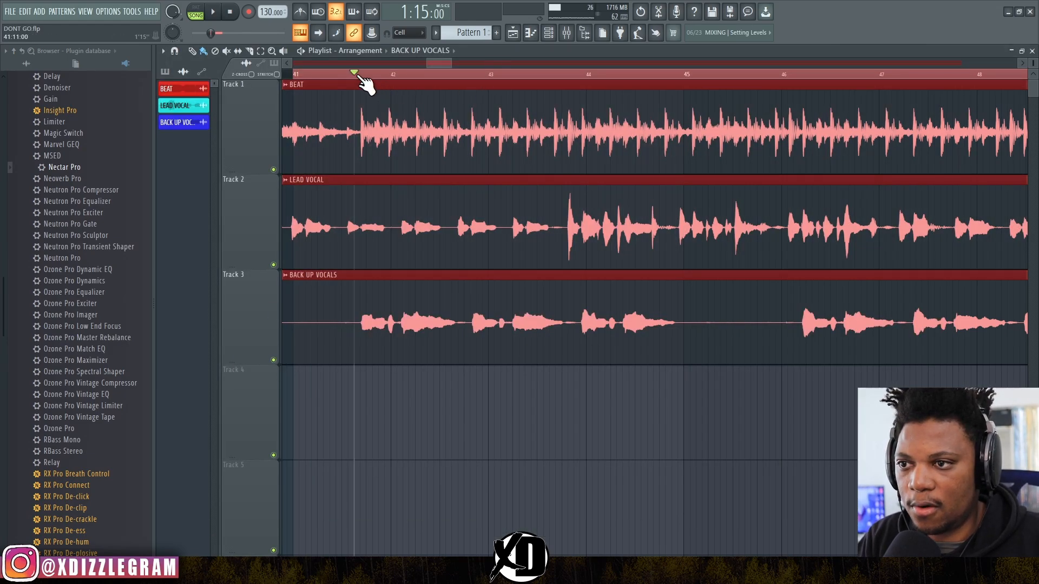
{"action": "key", "text": "space"}
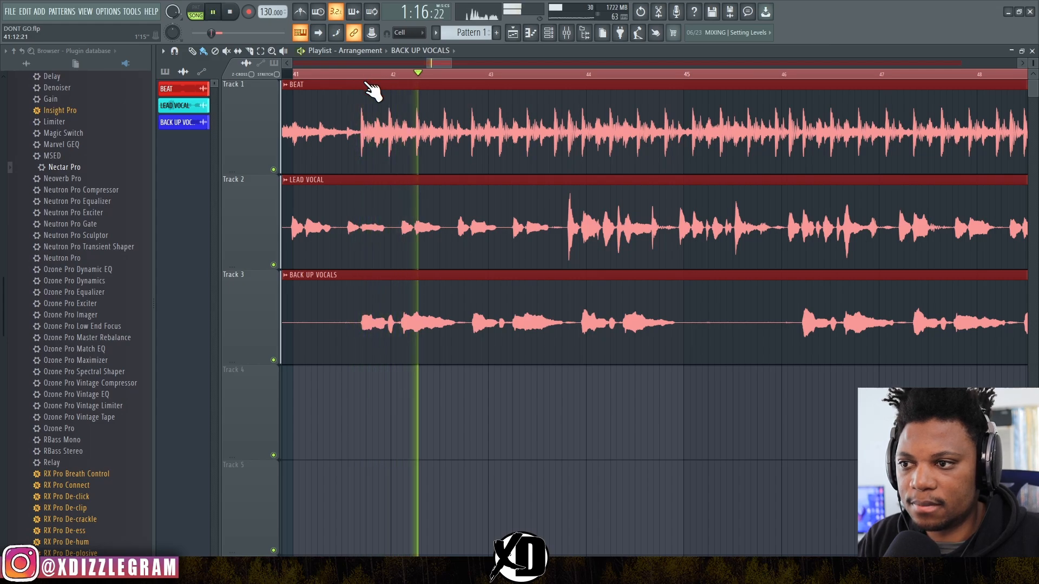
Balance the mixer faders during playback: lead vocal about -3.2 dB, beat about -2.2 dB and back up vocals about -2.8 dB
{"action": "left_click", "coordinate": [531, 32]}
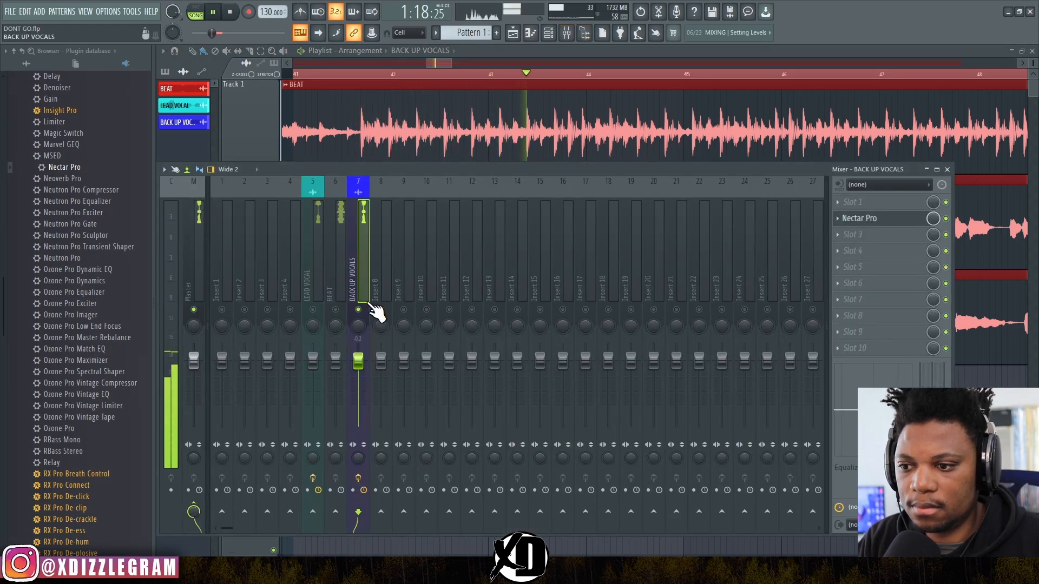
{"action": "key", "text": "space"}
{"action": "key", "text": "space"}
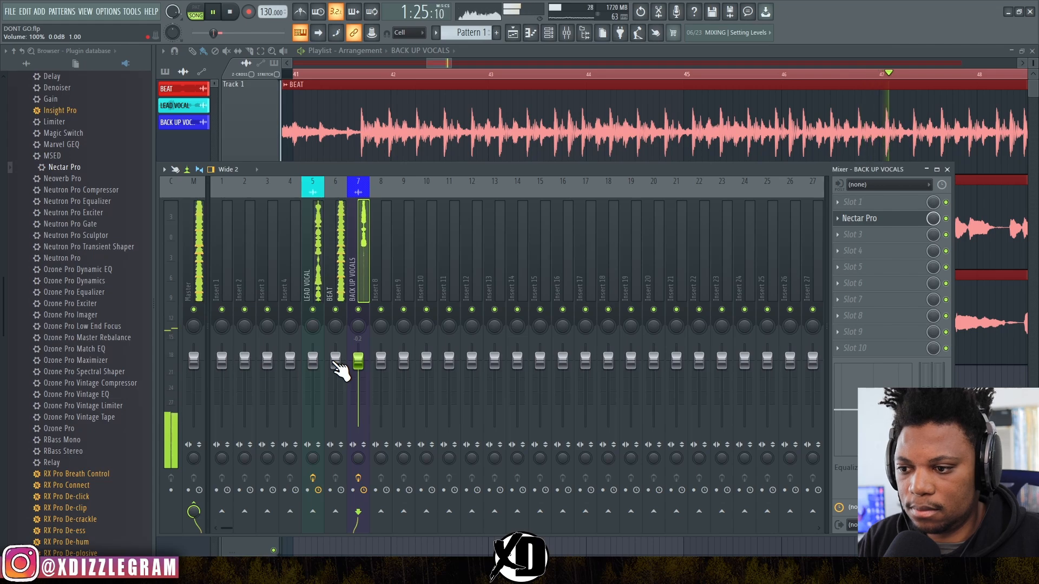
{"action": "mouse_move", "coordinate": [316, 360]}
{"action": "left_mouse_down"}
{"action": "mouse_move", "coordinate": [359, 370]}
{"action": "mouse_move", "coordinate": [313, 368]}
{"action": "left_mouse_up"}
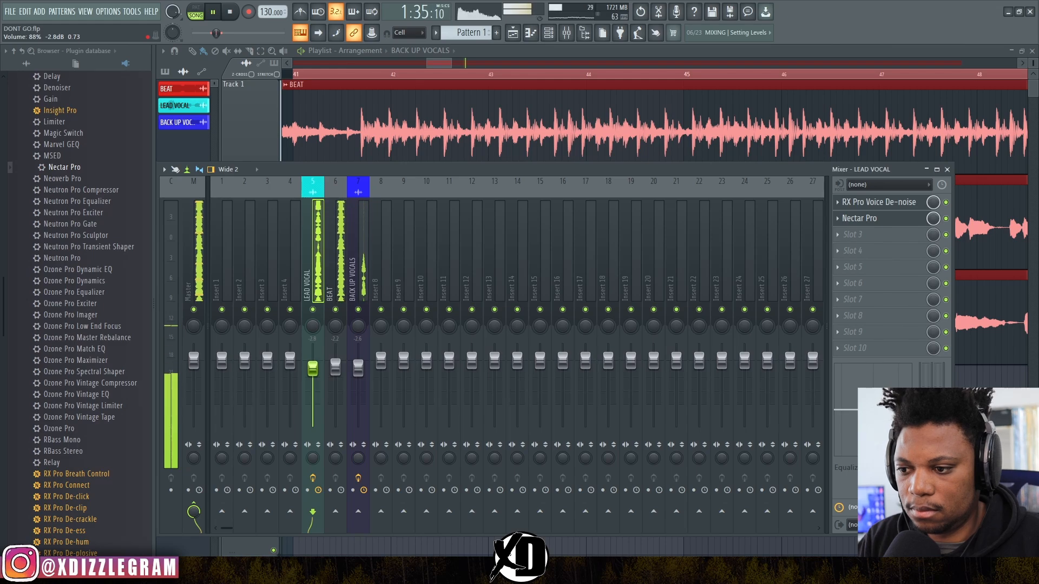
{"action": "scroll", "coordinate": [455, 75], "scroll_direction": "down", "scroll_amount": 2}
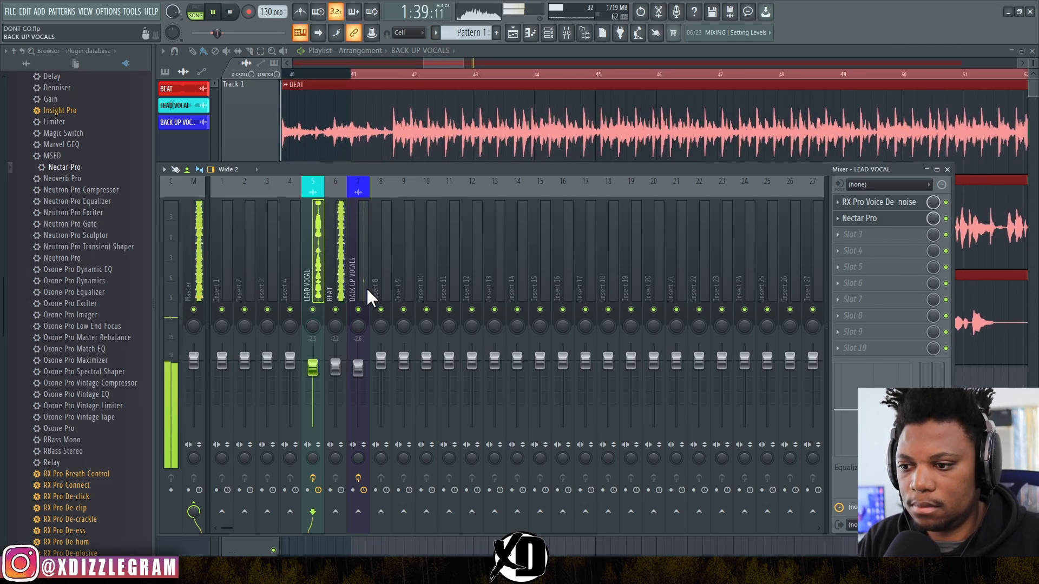
{"action": "left_click_drag", "start_coordinate": [313, 368], "coordinate": [313, 371]}
{"action": "key", "text": "space"}
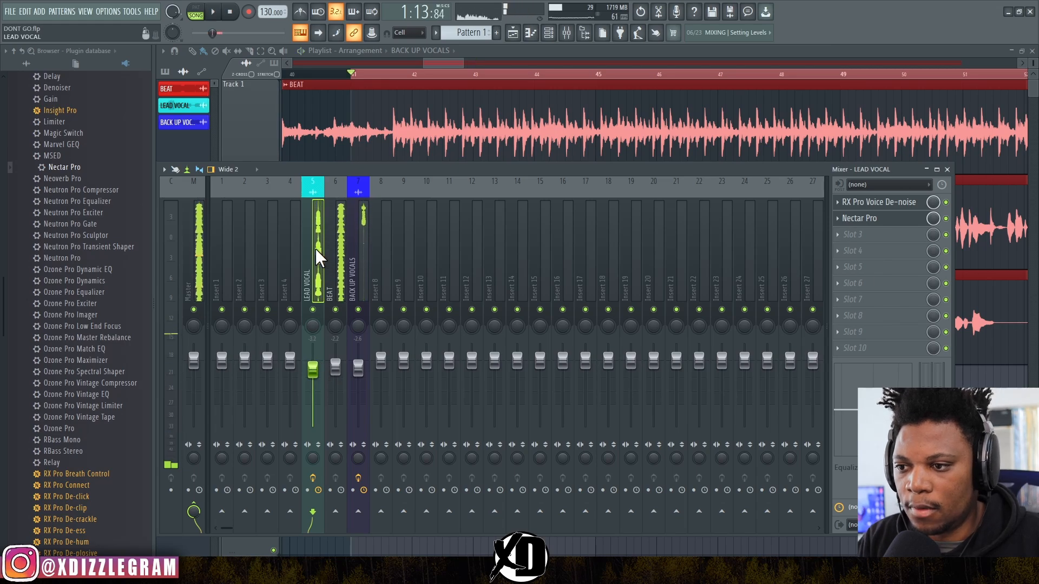
Set the Reverb mix to about 18.7% in the lead vocal's Nectar Pro and return to the mixer
{"action": "left_click", "coordinate": [887, 221]}
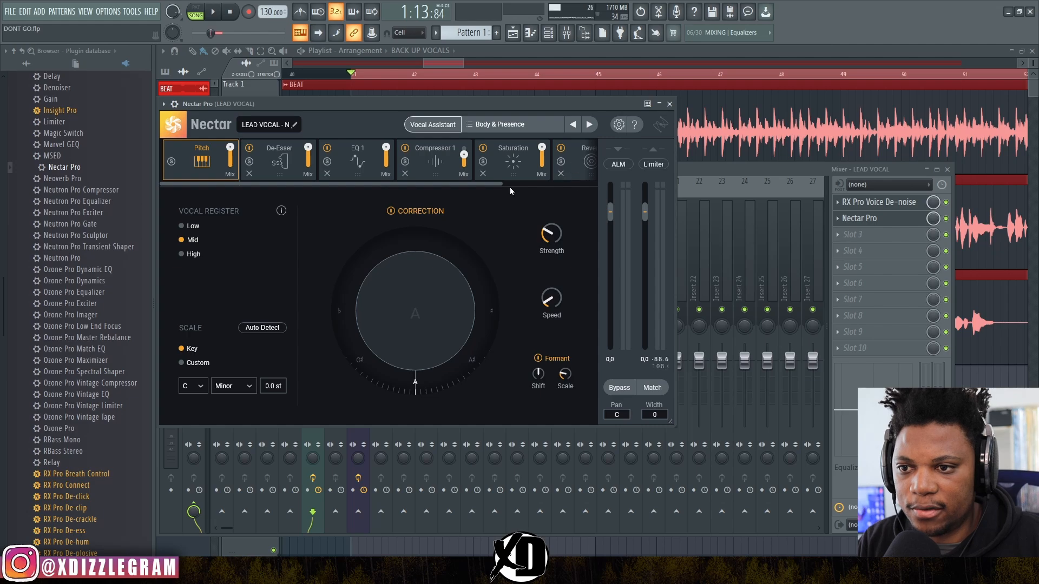
{"action": "left_click_drag", "start_coordinate": [472, 184], "coordinate": [521, 192]}
{"action": "left_click", "coordinate": [503, 174]}
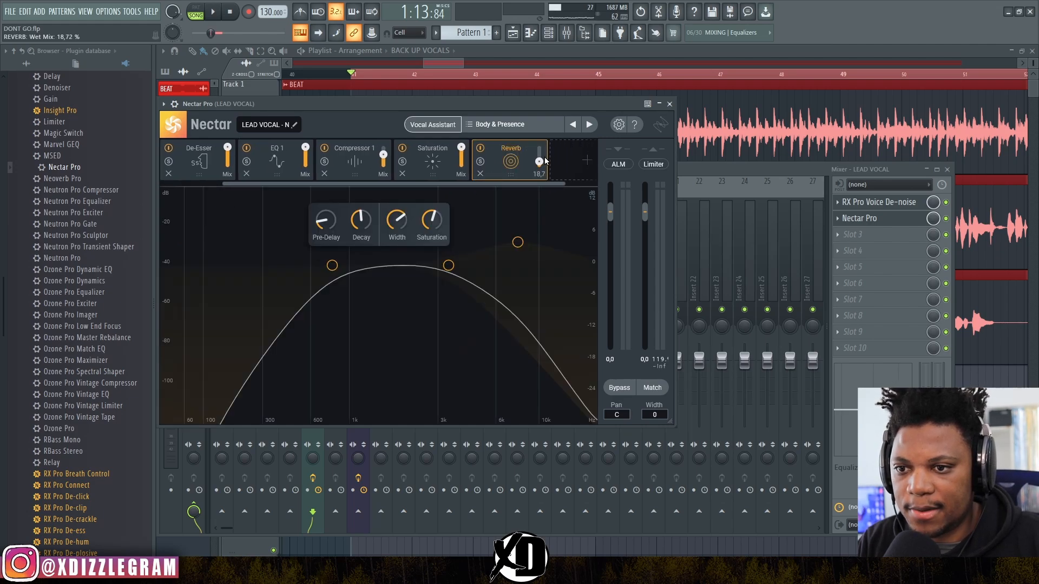
{"action": "left_click", "coordinate": [740, 176]}
Raise the lead vocal fader to about -2.1 dB and the back up vocals to about -1.2 dB while auditioning the full mix
{"action": "key", "text": "space"}
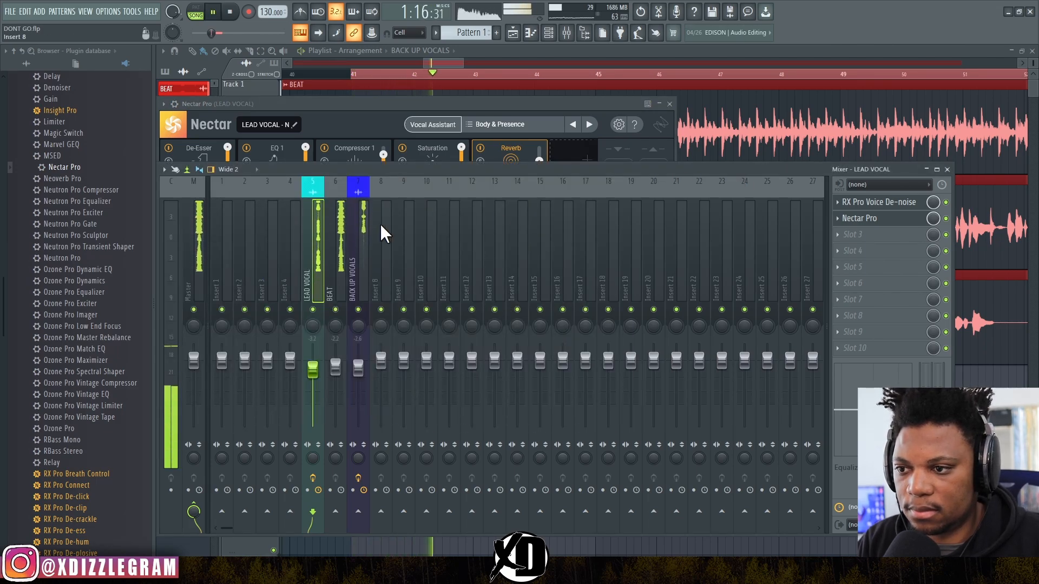
{"action": "left_click_drag", "start_coordinate": [314, 379], "coordinate": [358, 365]}
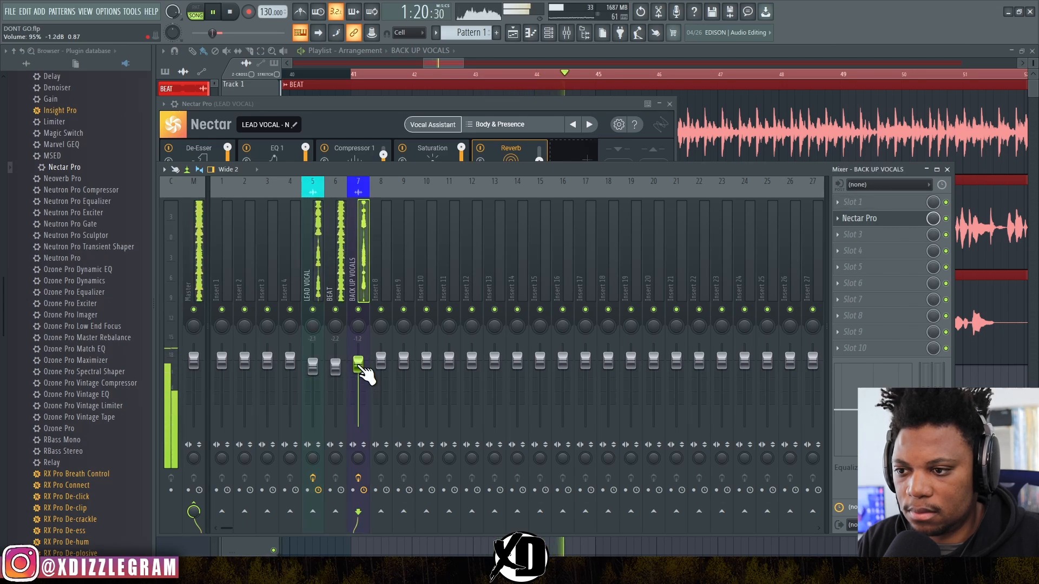
{"action": "left_click", "coordinate": [319, 264]}
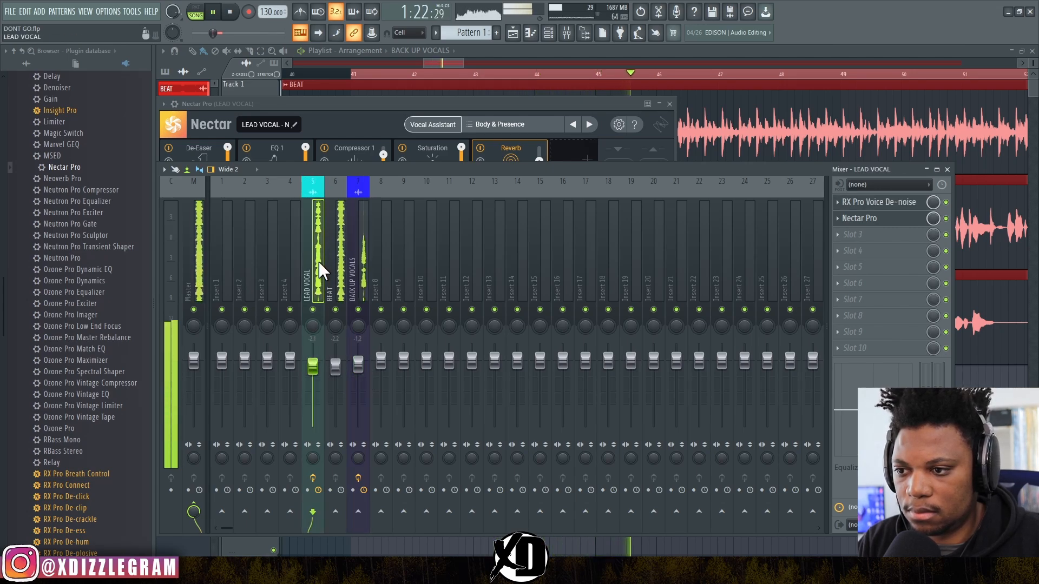
{"action": "left_click", "coordinate": [339, 272]}
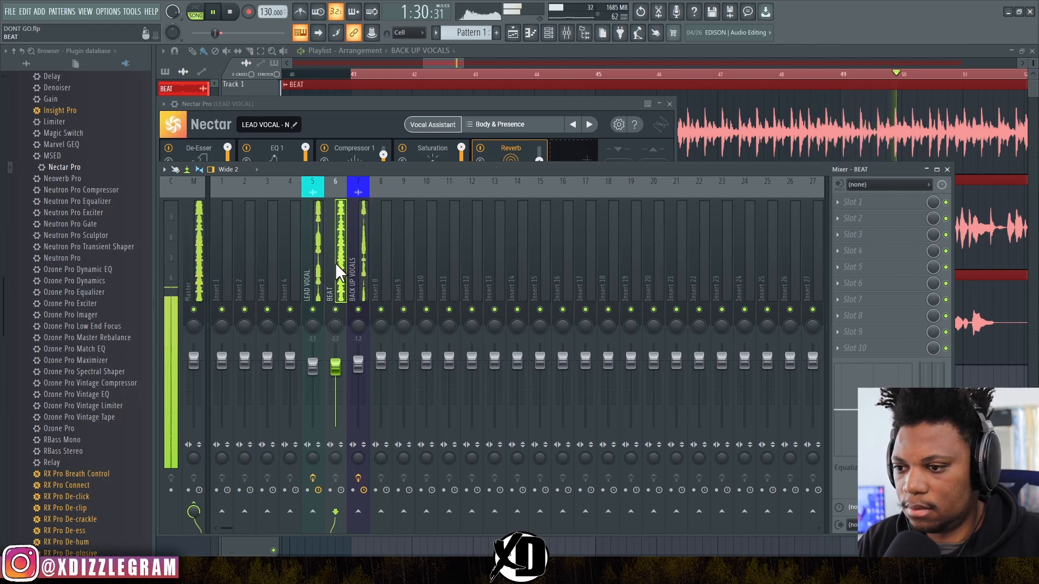
{"action": "left_click", "coordinate": [197, 267]}
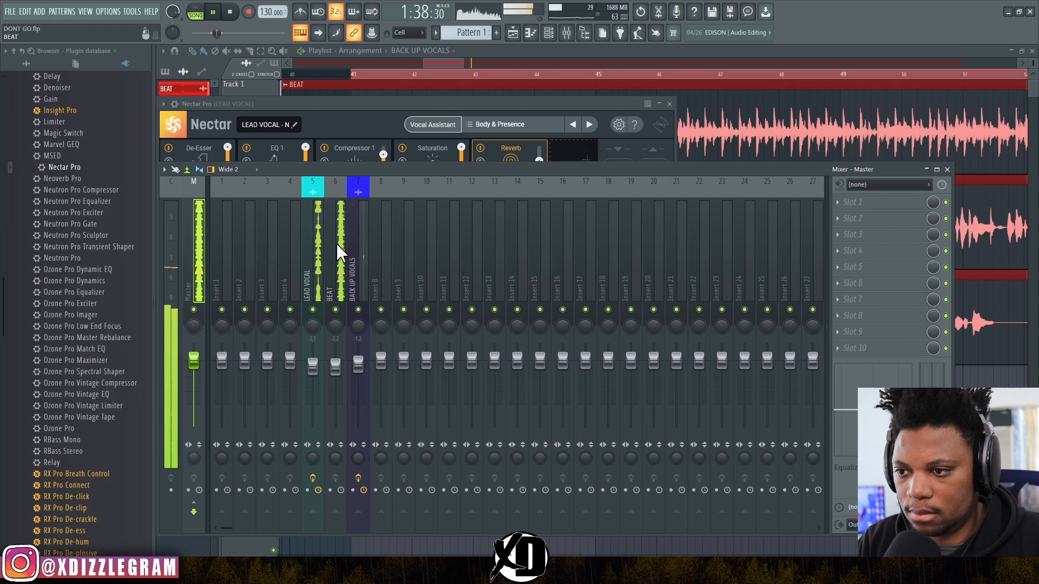
{"action": "left_click", "coordinate": [323, 245]}
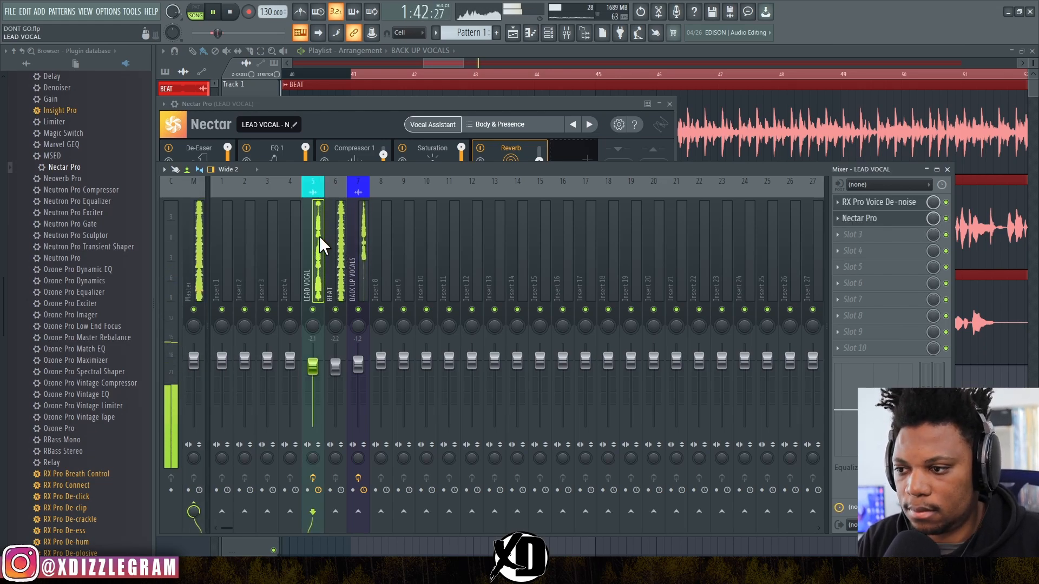
{"action": "key", "text": "space"}
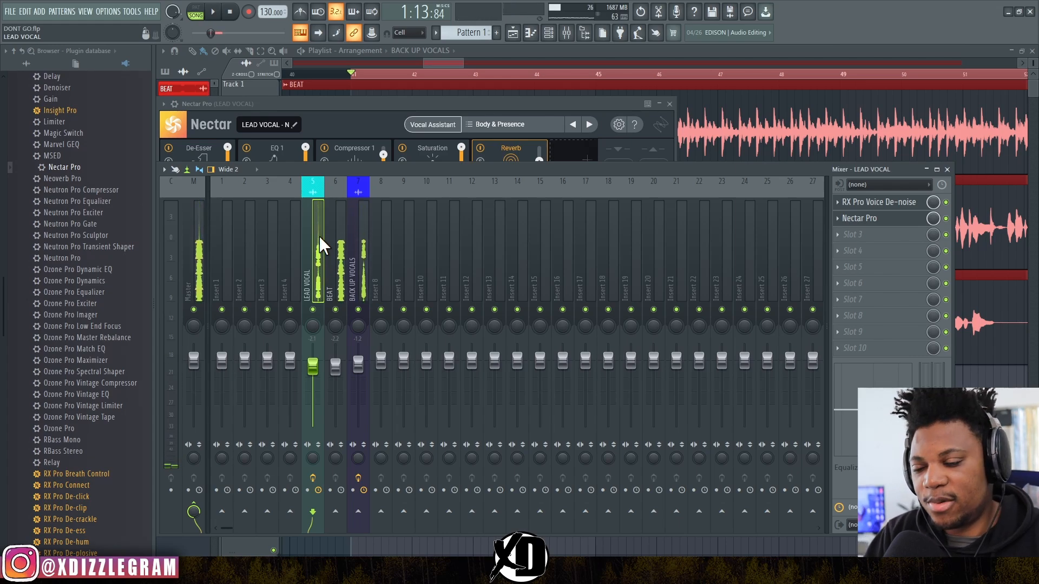